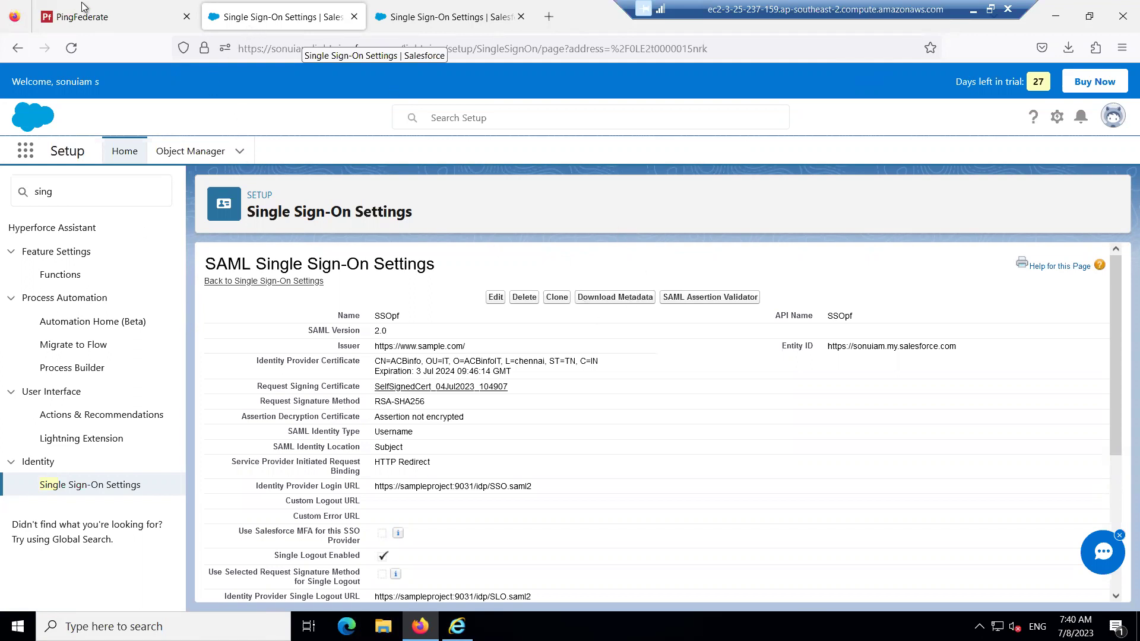
- Delete 'sing' from the Salesforce Setup Quick Find box so the full setup menu returns
left_click(98, 21)
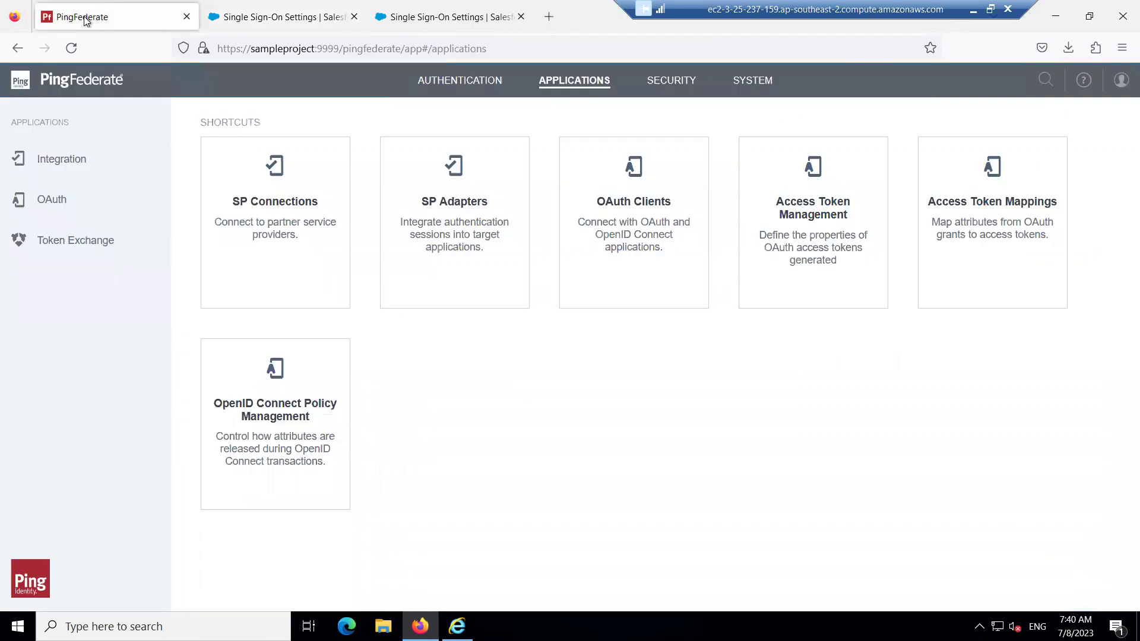
left_click(279, 17)
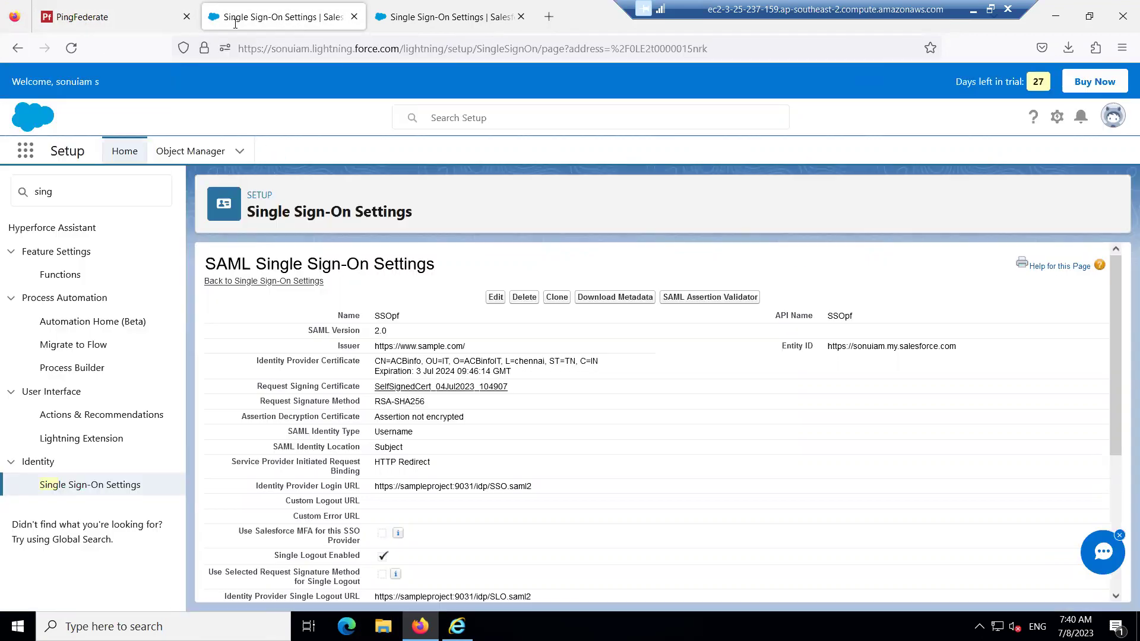
double_click(37, 191)
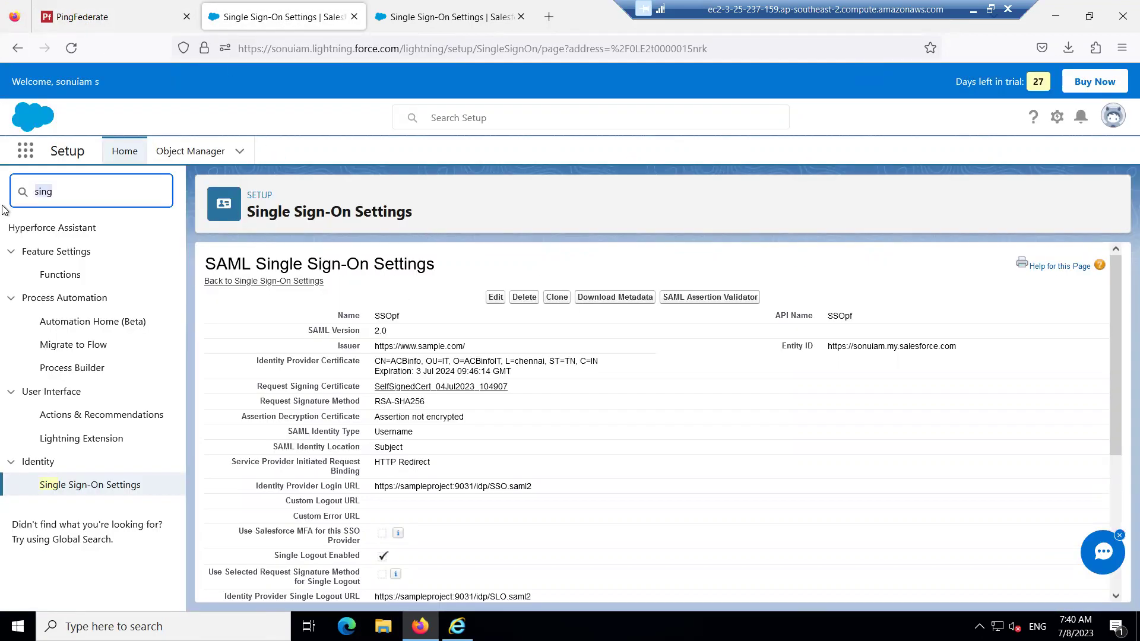
key("BackSpace")
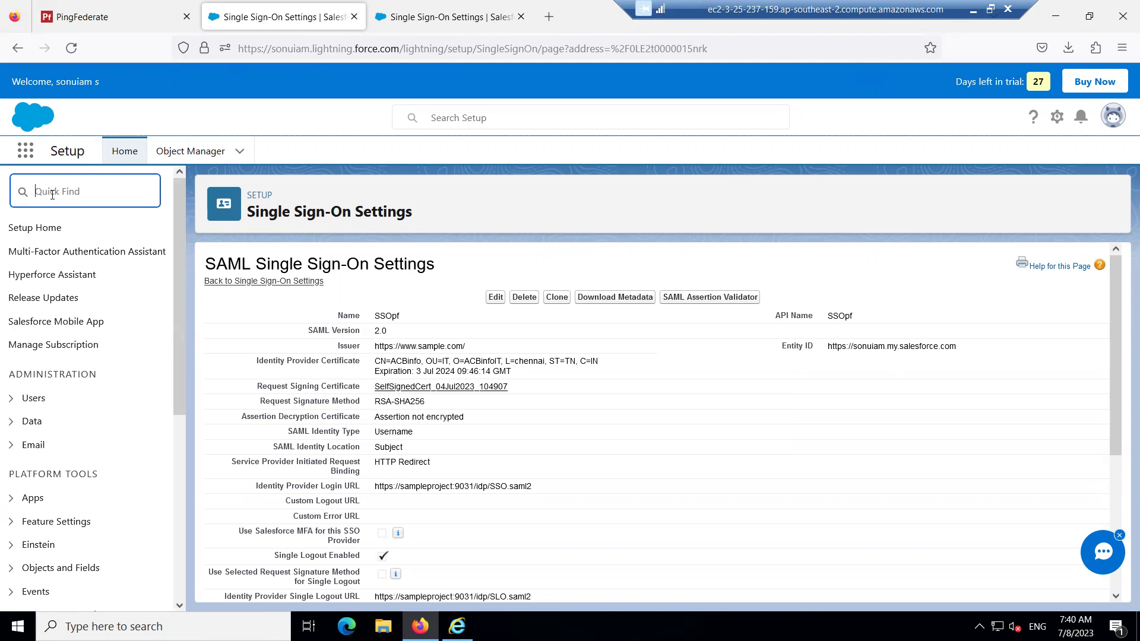
- Find and open the My Domain settings through a Quick Find search for 'dom'
type("dom")
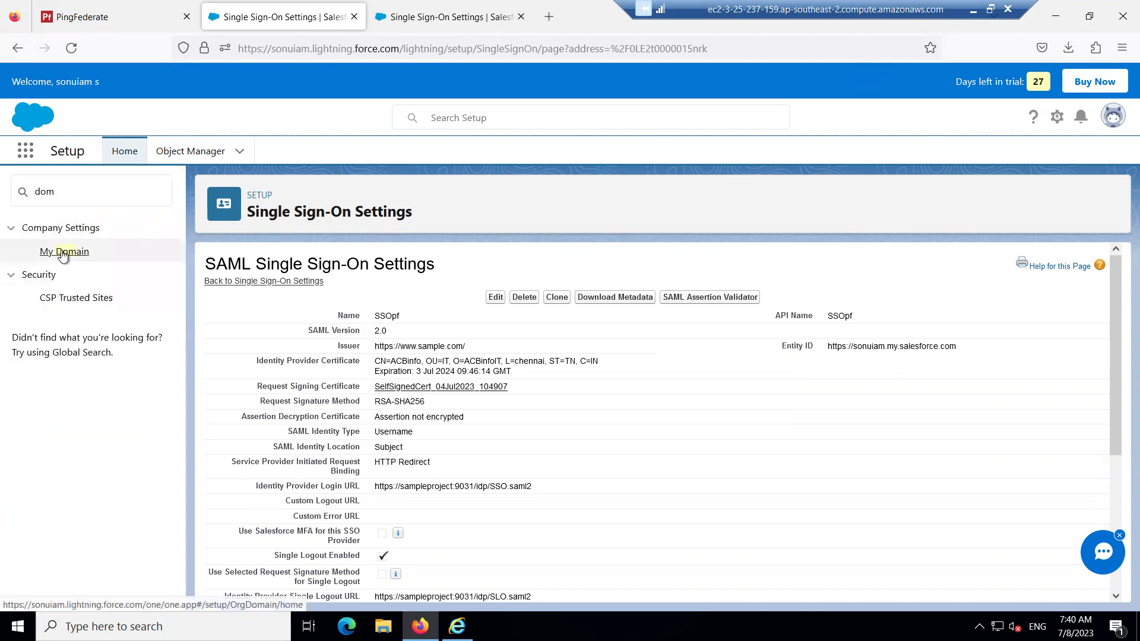
left_click(63, 251)
scroll(682, 369, "down", 8)
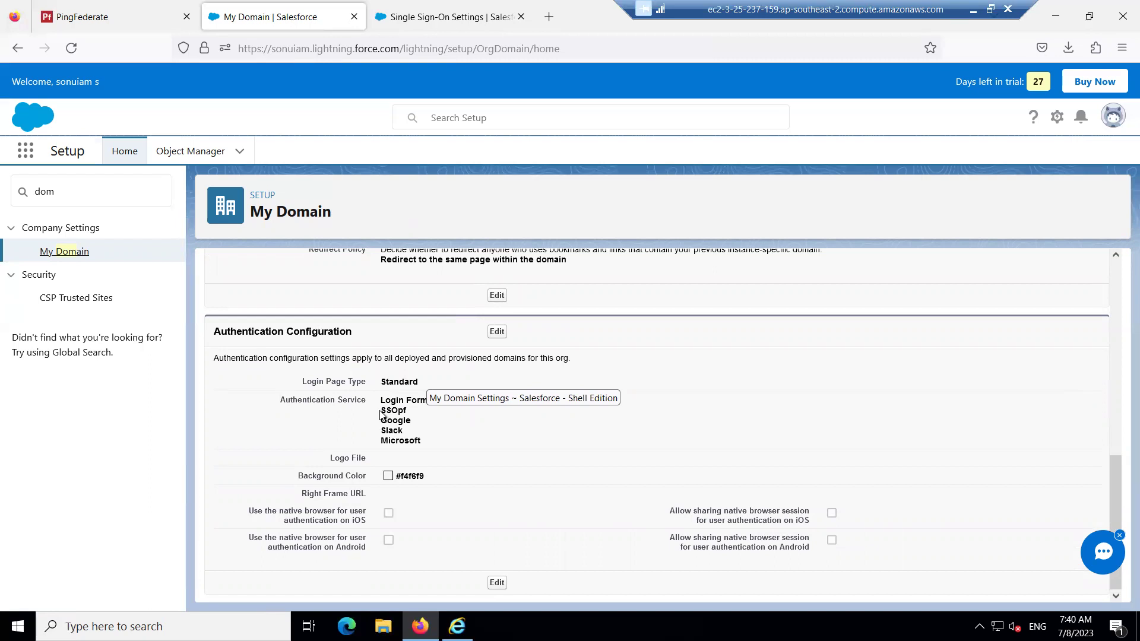
- Enable SSOpf as an authentication service, save the configuration, and clear the search filter
left_click(495, 335)
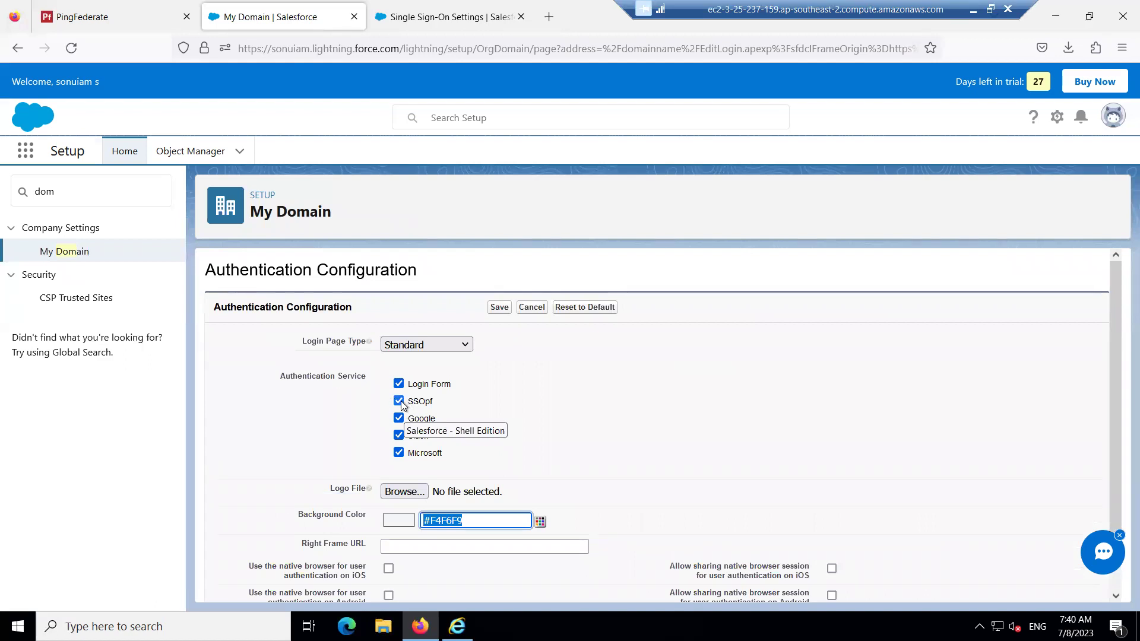
left_click(399, 401)
left_click(399, 401)
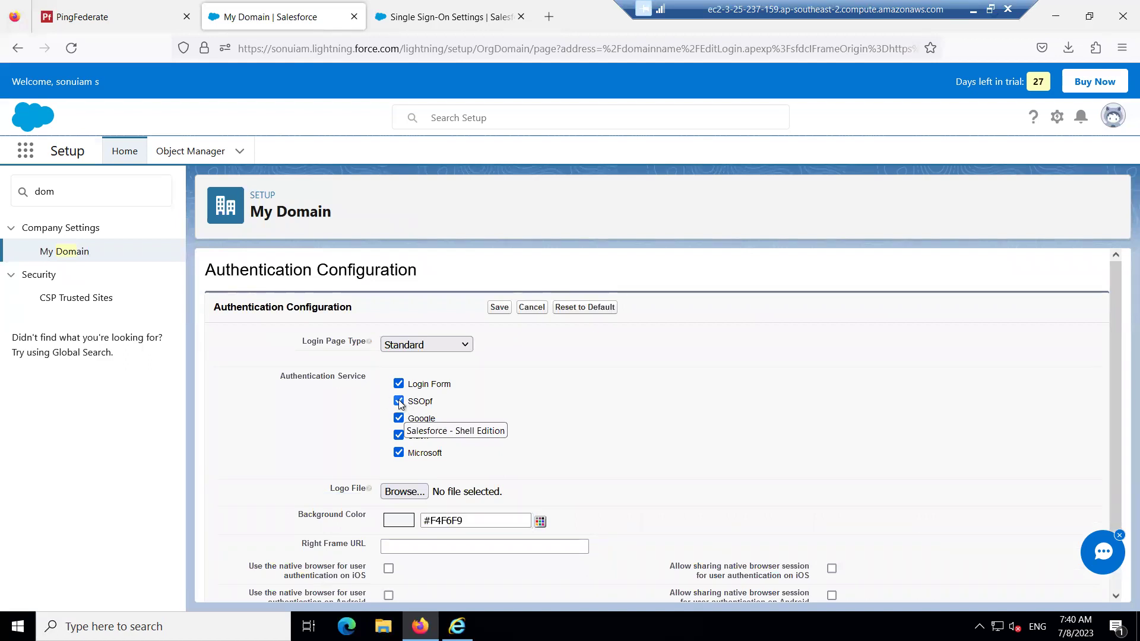
left_click(498, 309)
left_click(498, 313)
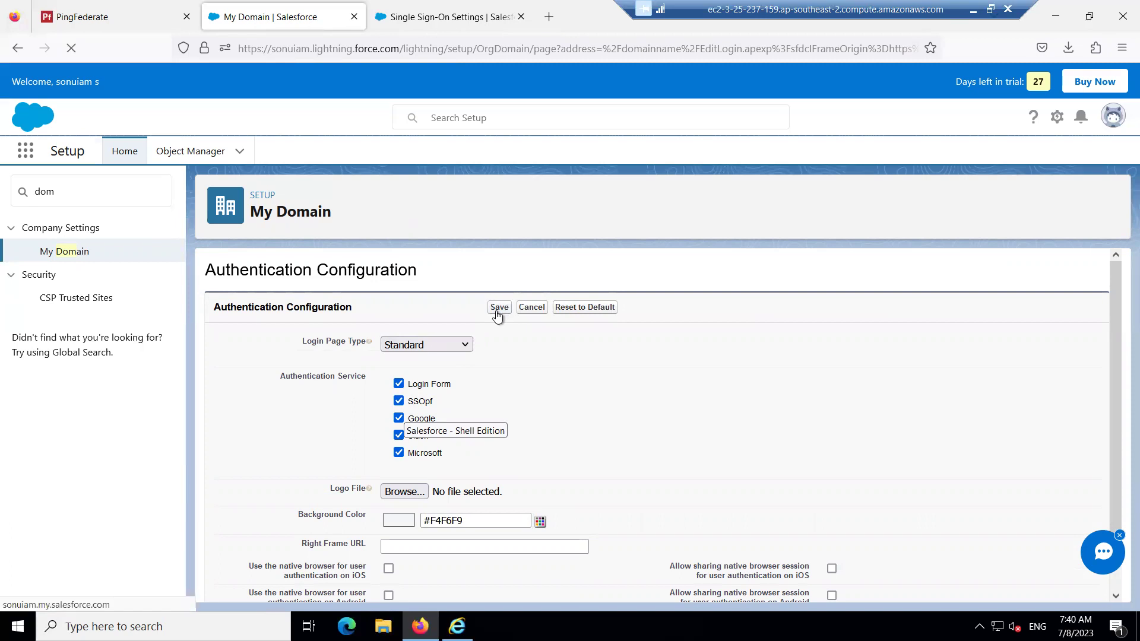
double_click(23, 191)
key("BackSpace")
- Search 'sing' and open the SSOpf SAML configuration under Single Sign-On Settings
type("s")
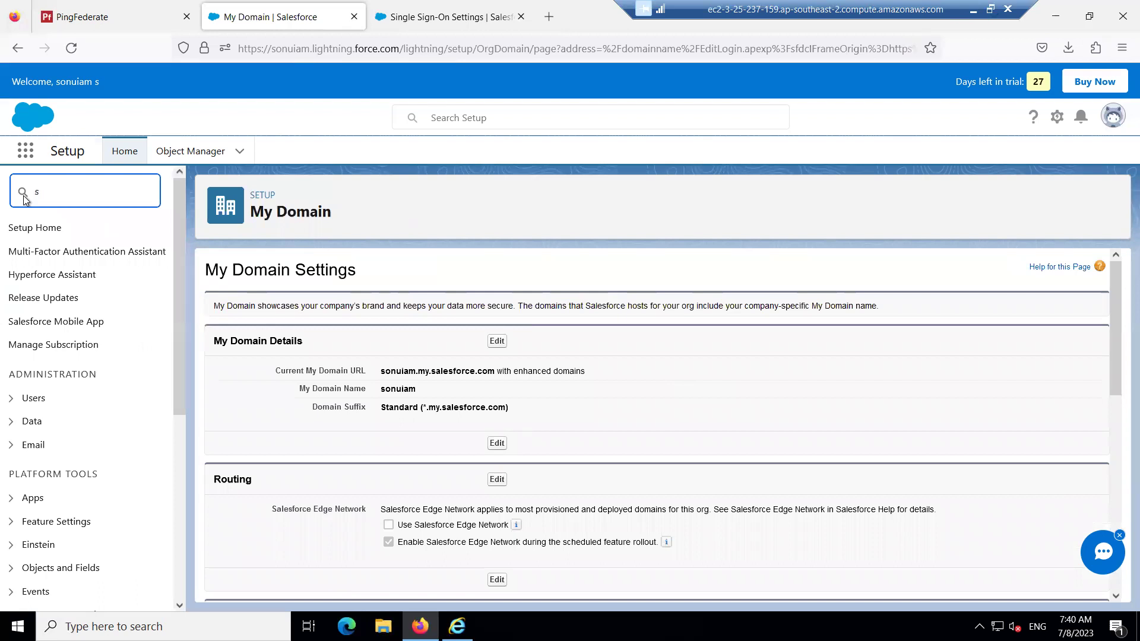
type("ing")
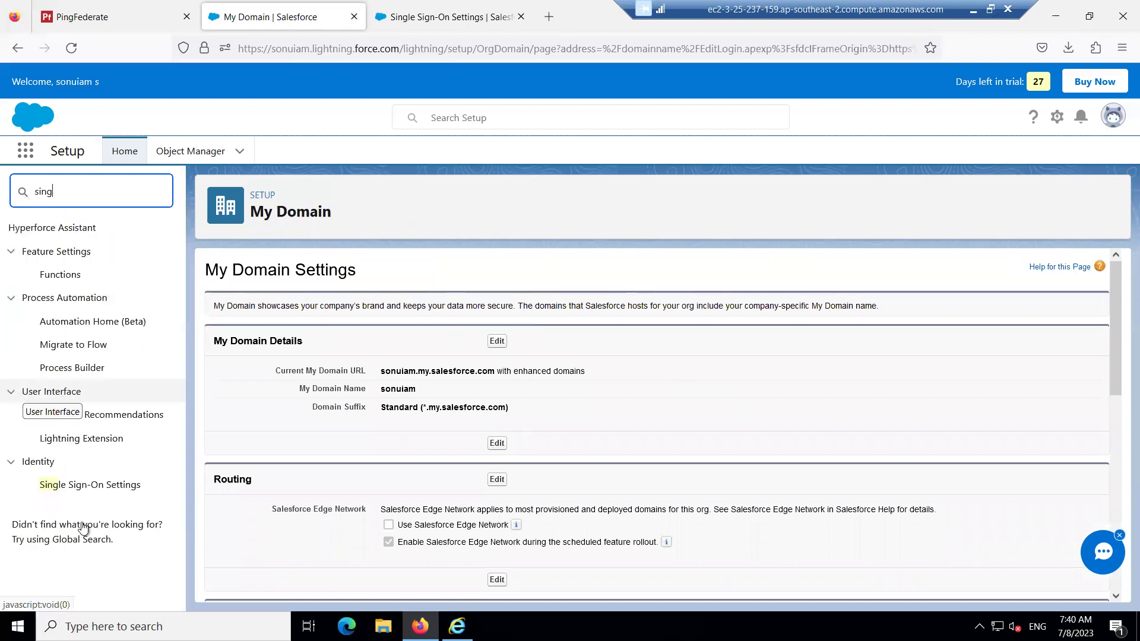
left_click(89, 496)
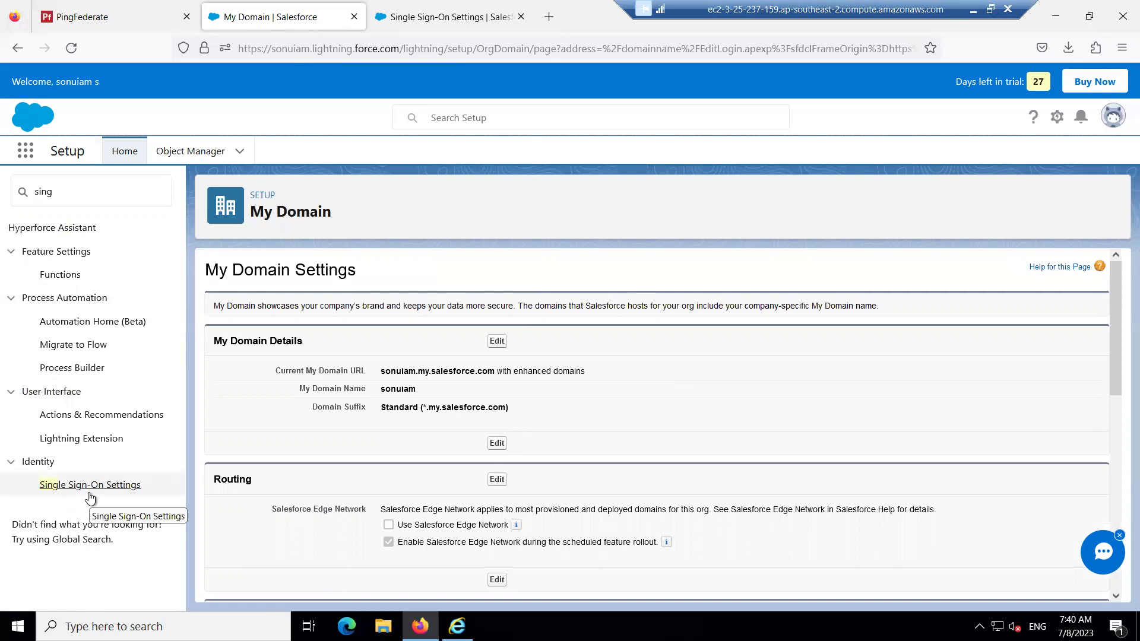
left_click(90, 497)
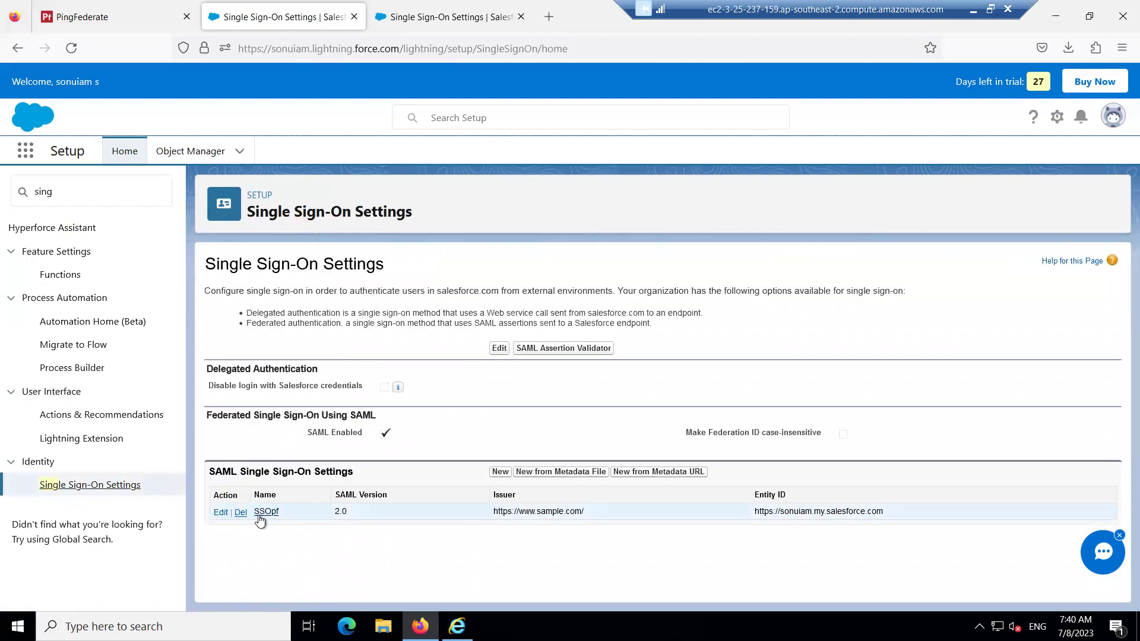
left_click(265, 512)
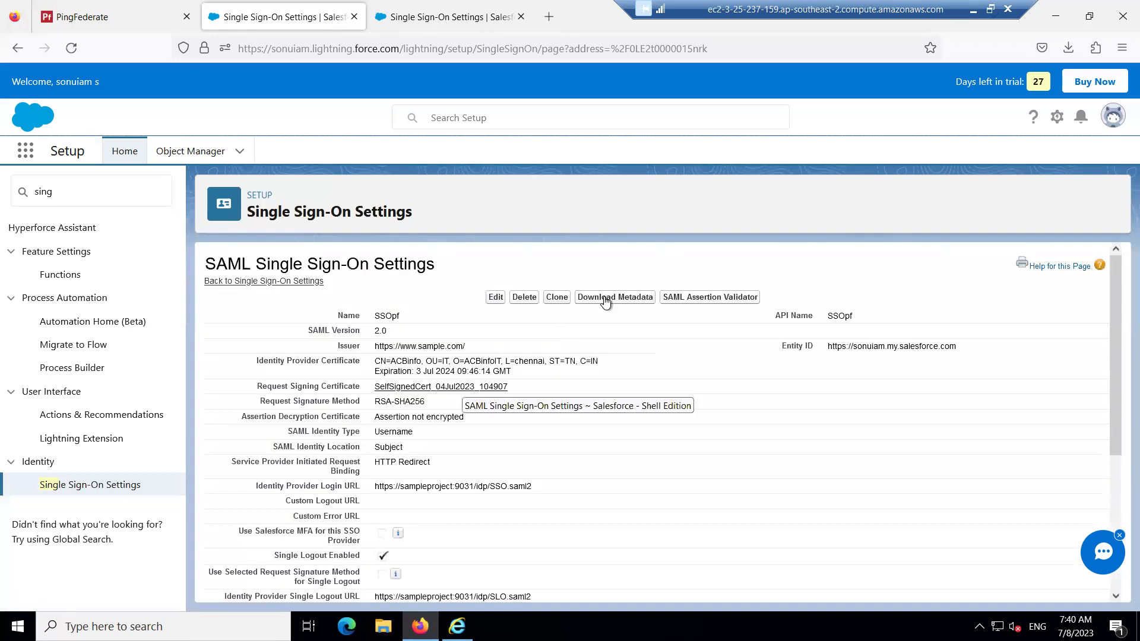
- Download the SSOpf metadata, allowing the download, and switch to the PingFederate tab
left_click(605, 299)
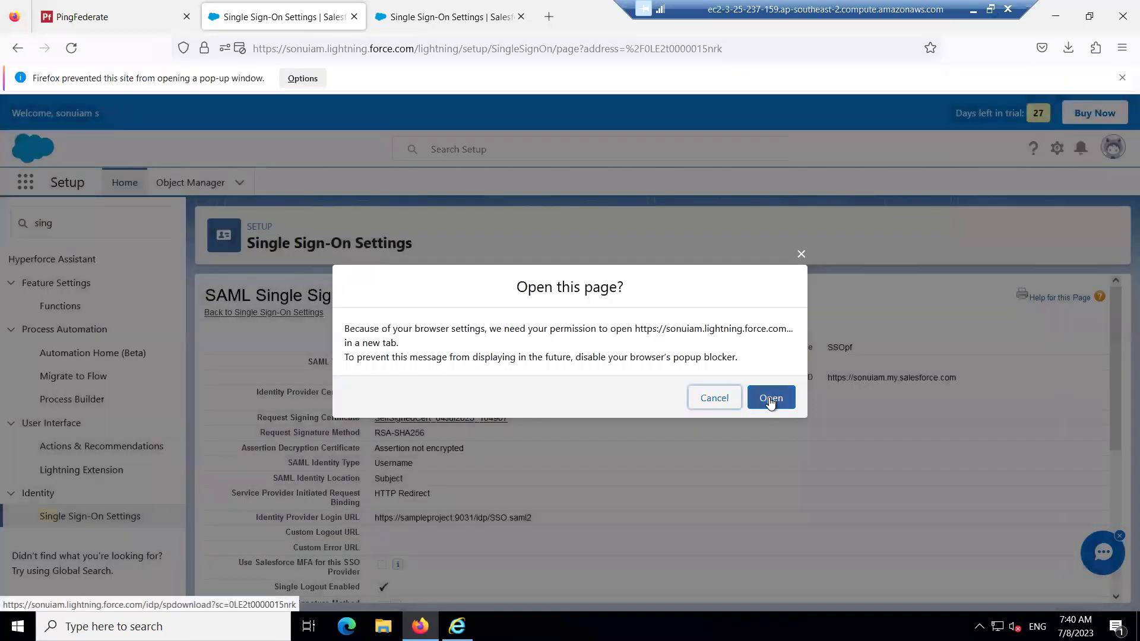
left_click(771, 399)
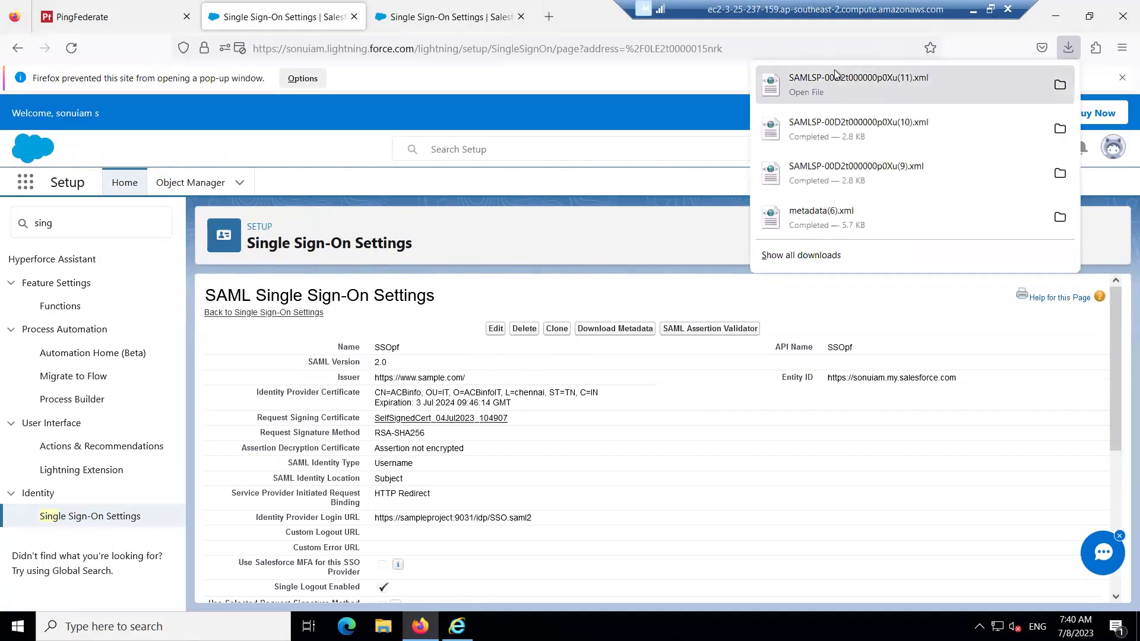
left_click(437, 174)
key("ctrl+shift+Tab")
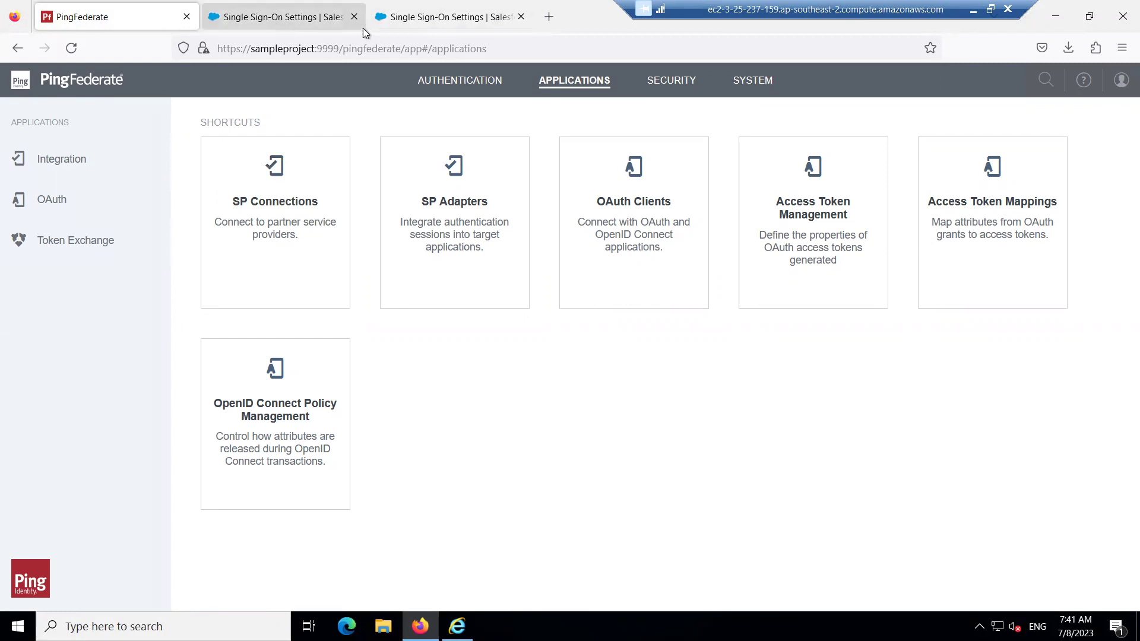
- Create a new SP connection without a connection template
left_click(261, 209)
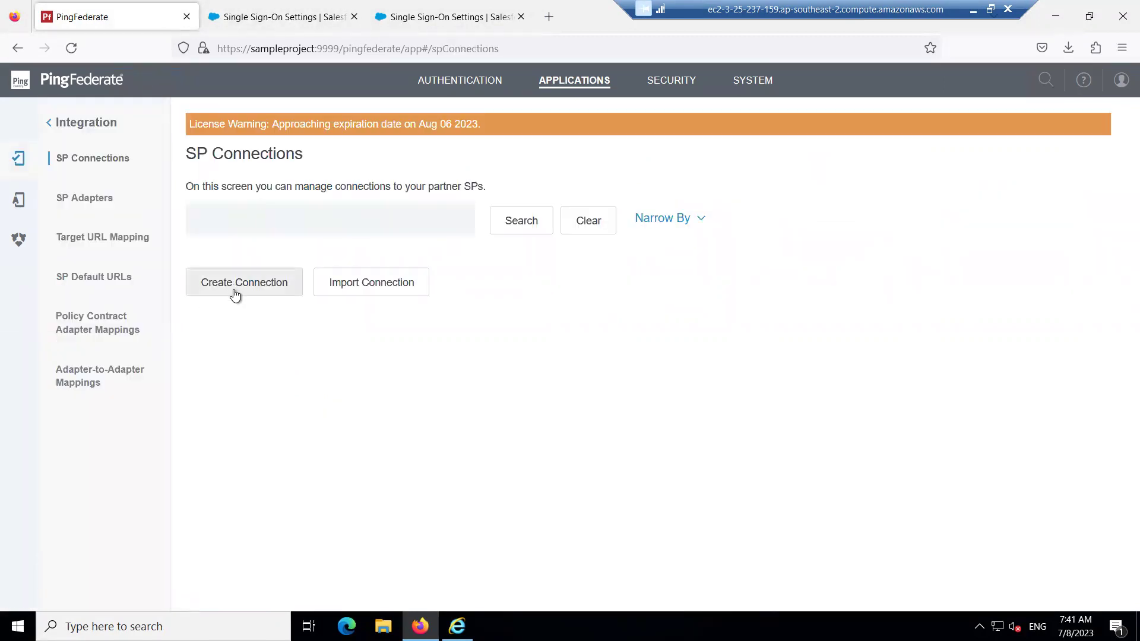
left_click(235, 294)
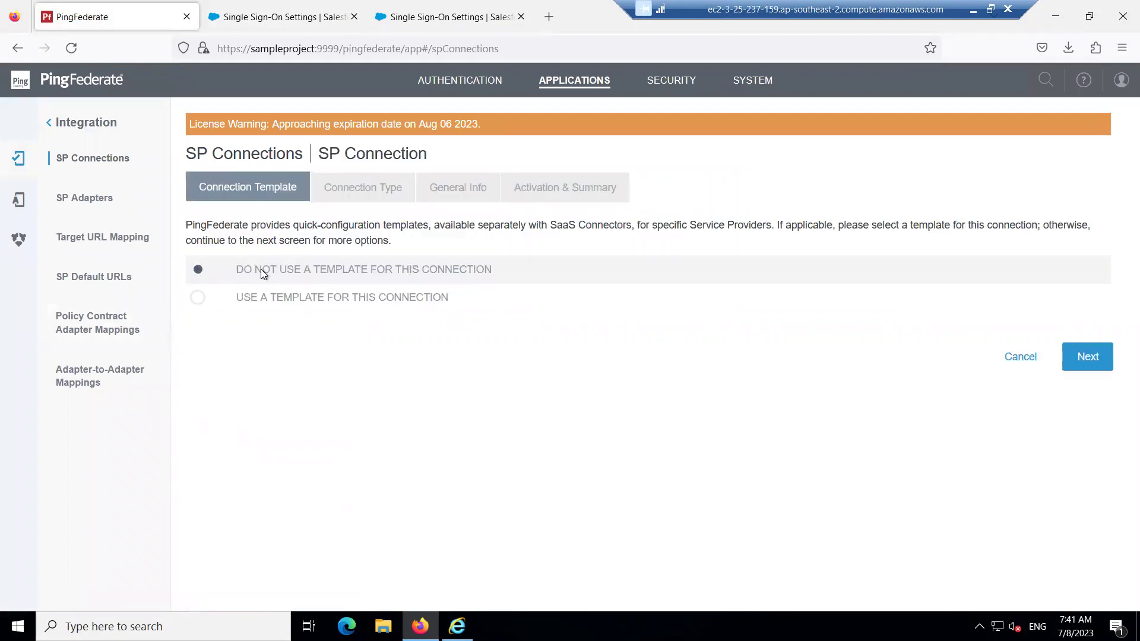
left_click(1086, 358)
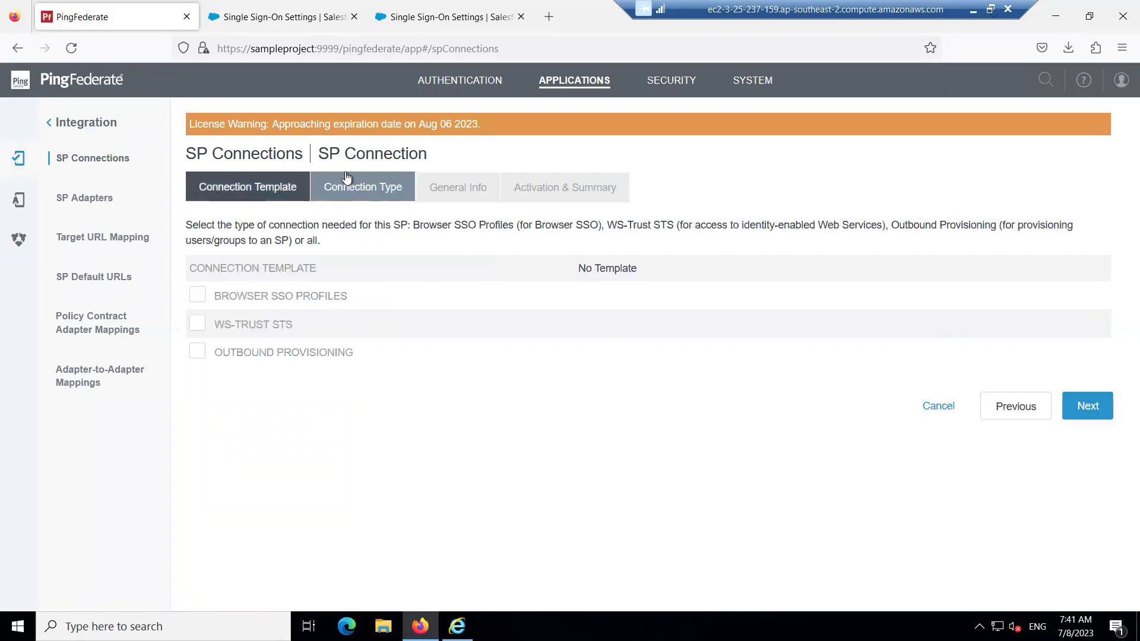
- Enable Browser SSO Profiles with SAML 2.0 and set metadata import to File
left_click(198, 297)
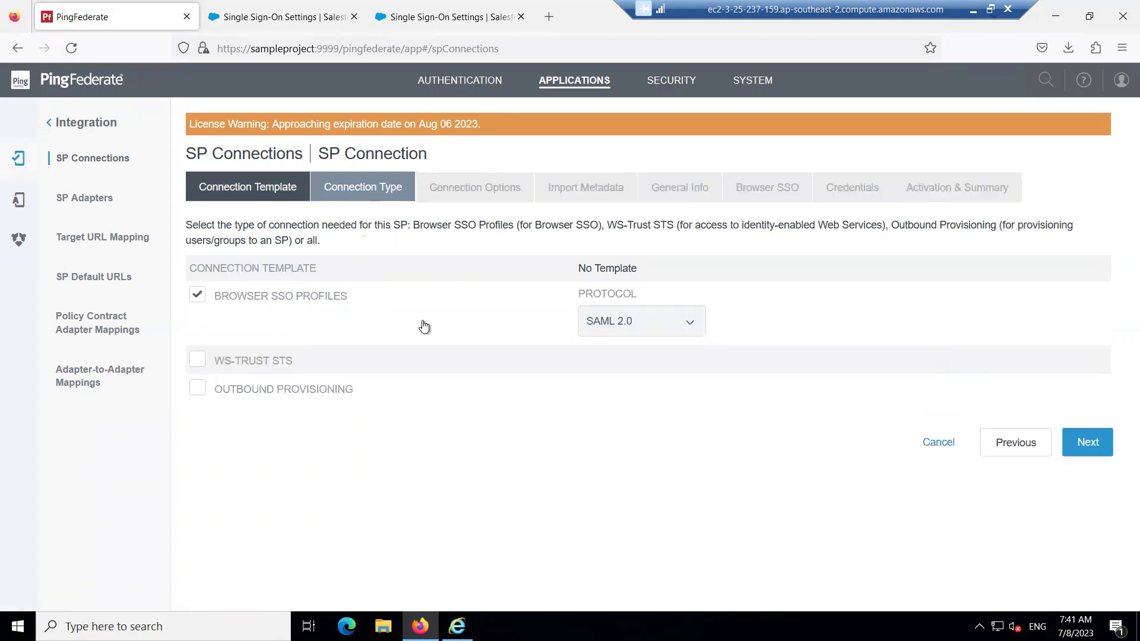
left_click(652, 324)
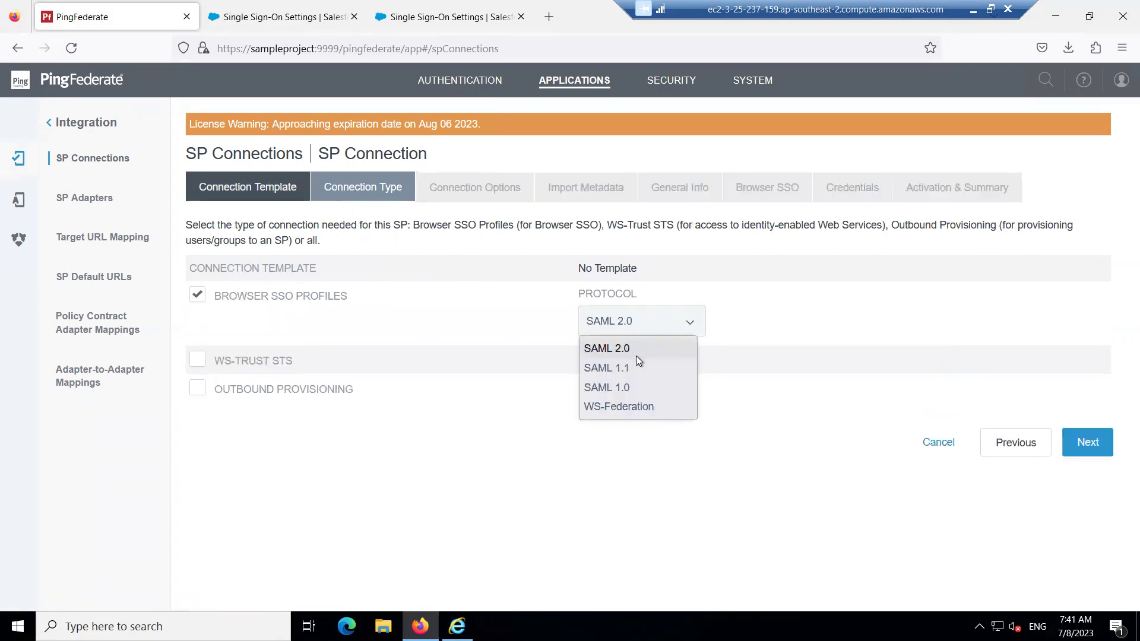
left_click(803, 316)
left_click(1087, 443)
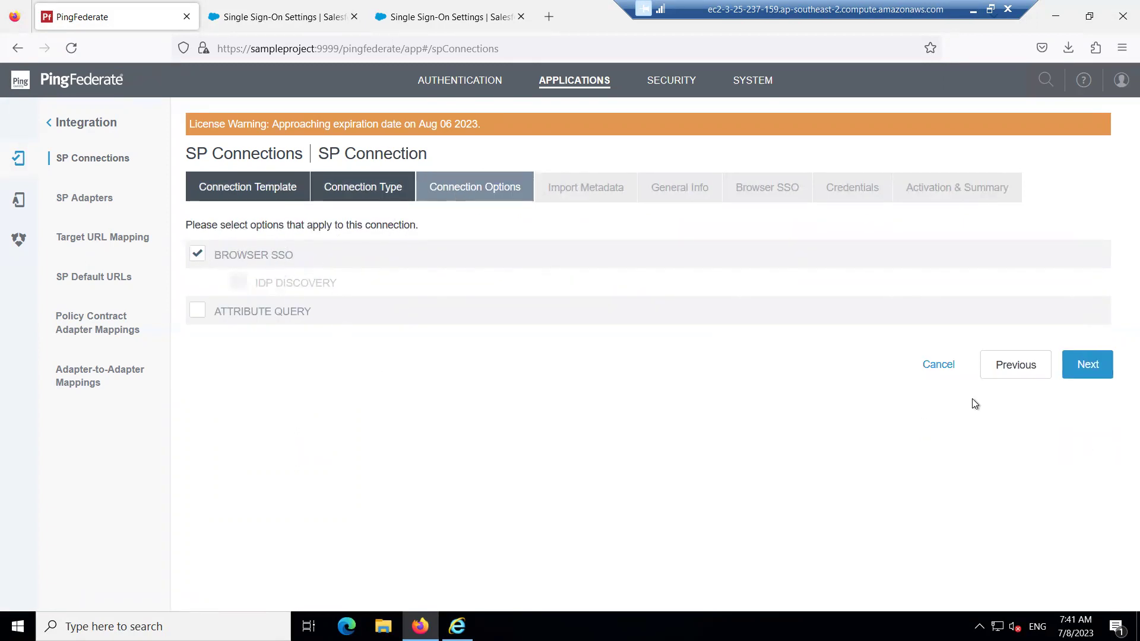
left_click(1092, 369)
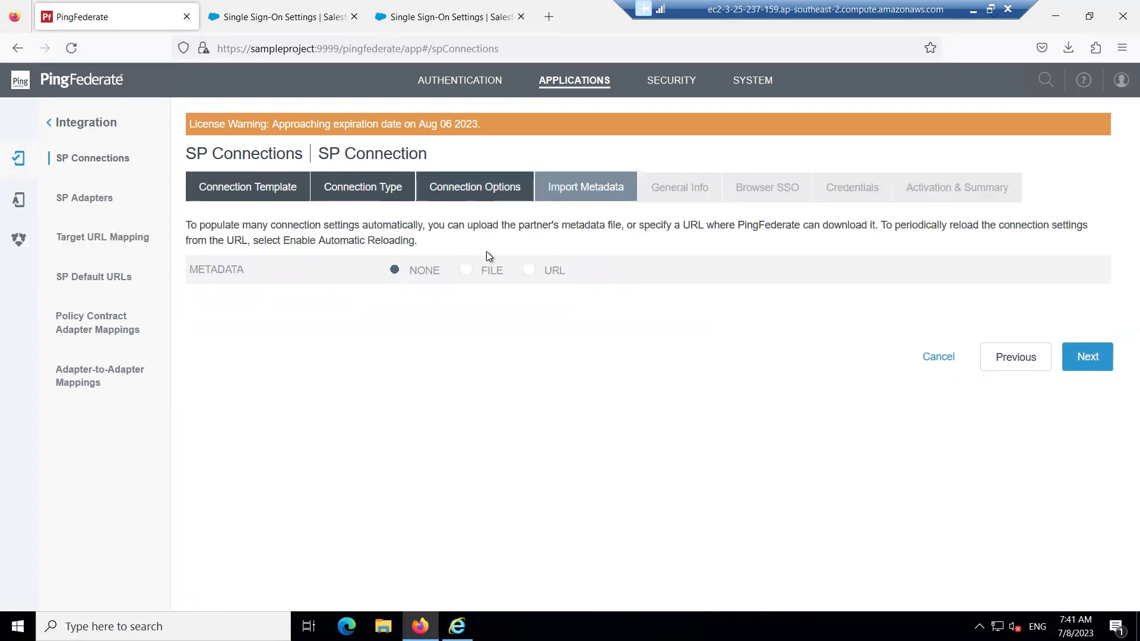
left_click(470, 271)
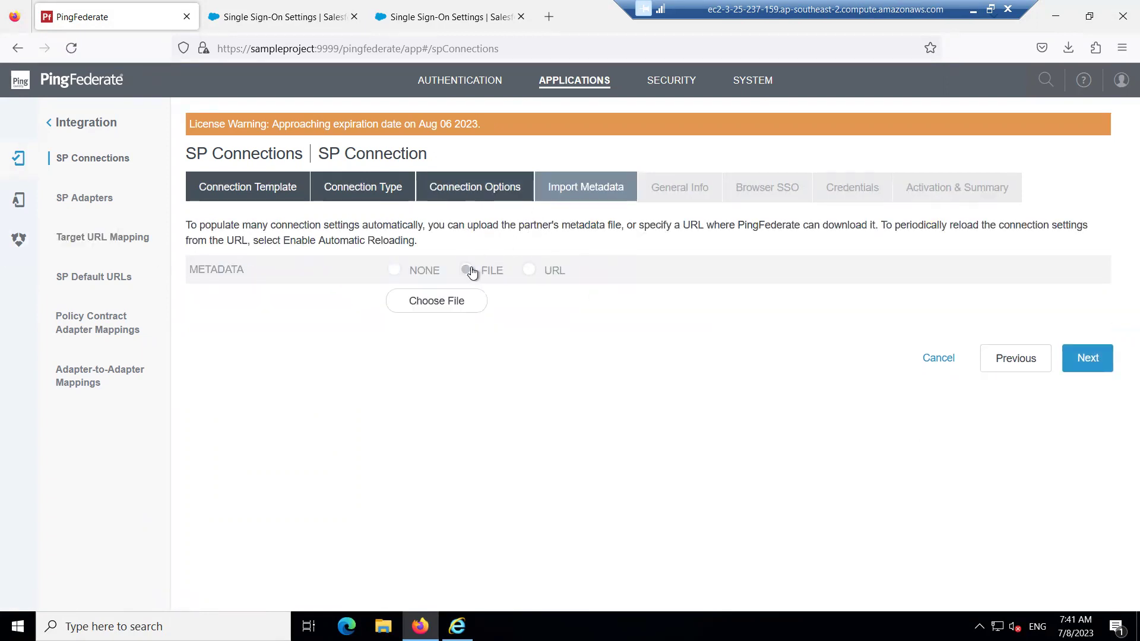
- Import the SAMLSP-00D2t000000p0Xu(11) metadata file into the SP connection
left_click(275, 18)
left_click(1068, 48)
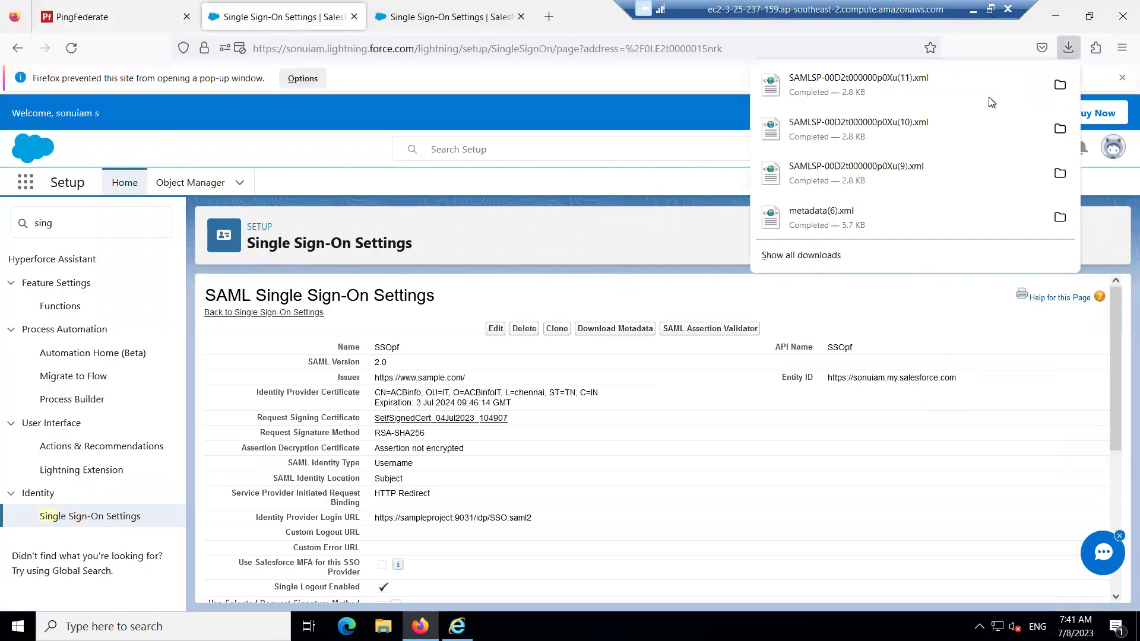
left_click(113, 13)
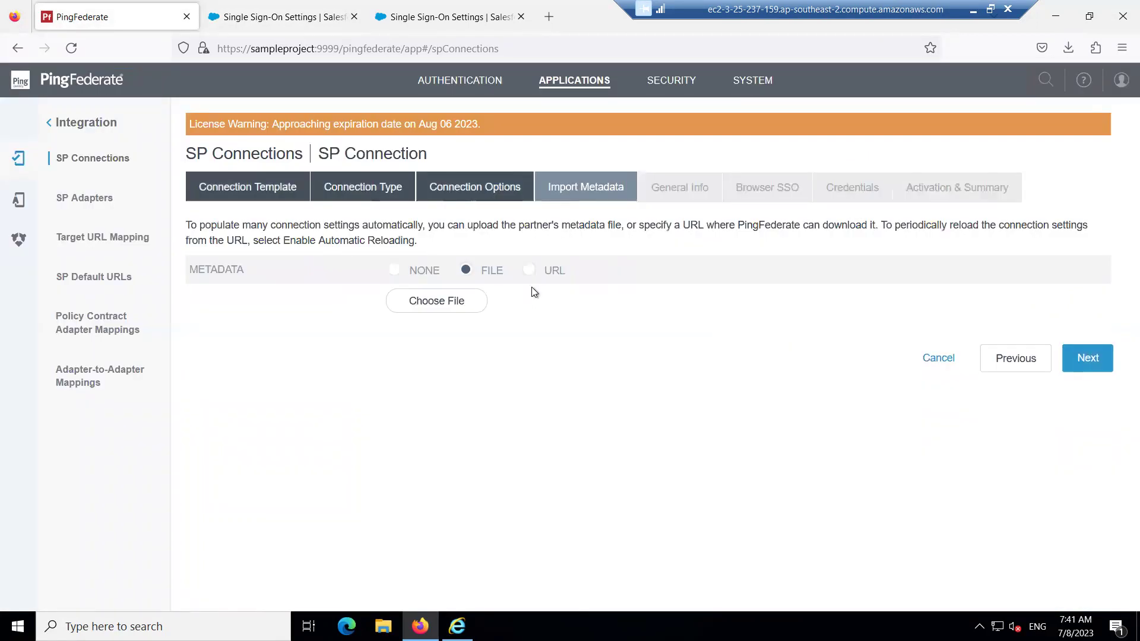
left_click(446, 300)
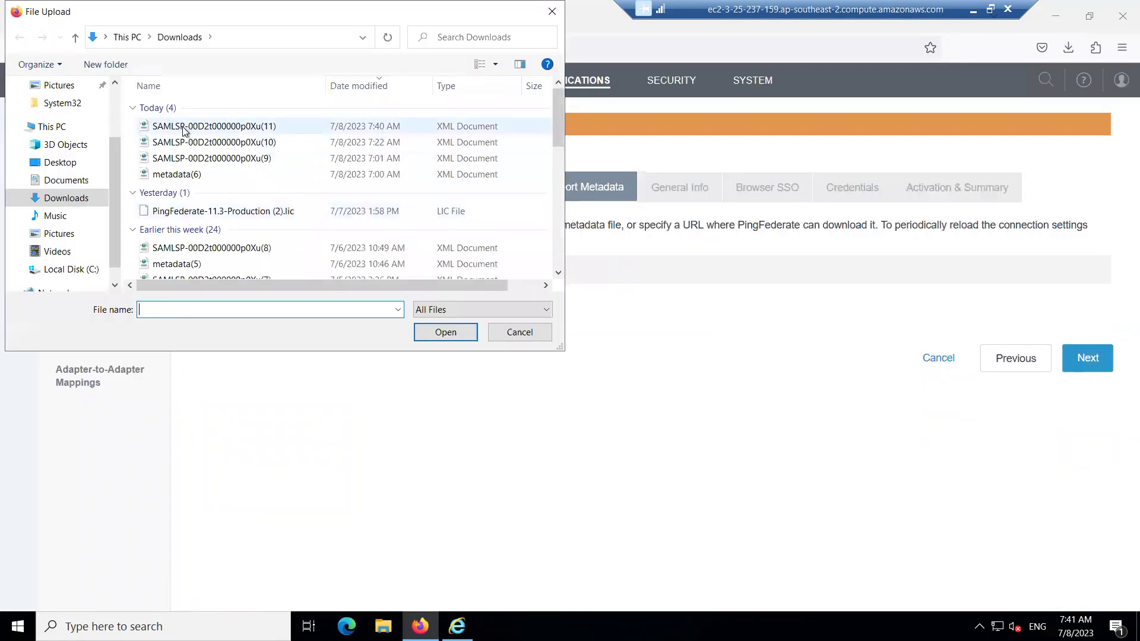
left_click(214, 126)
left_click(435, 333)
left_click(1092, 358)
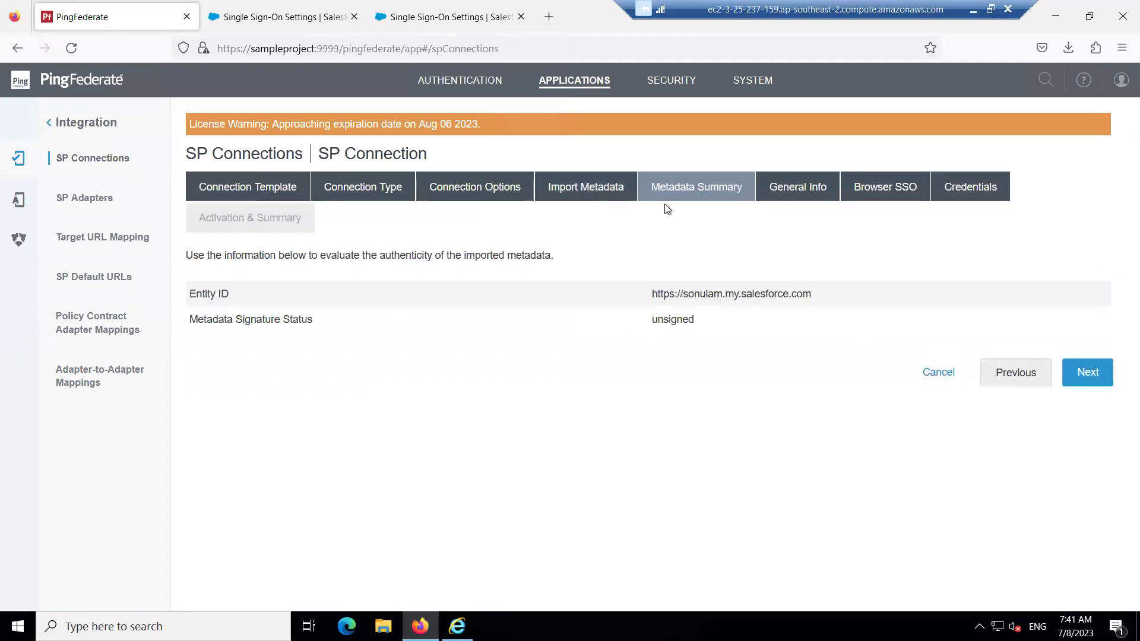
left_click(1109, 372)
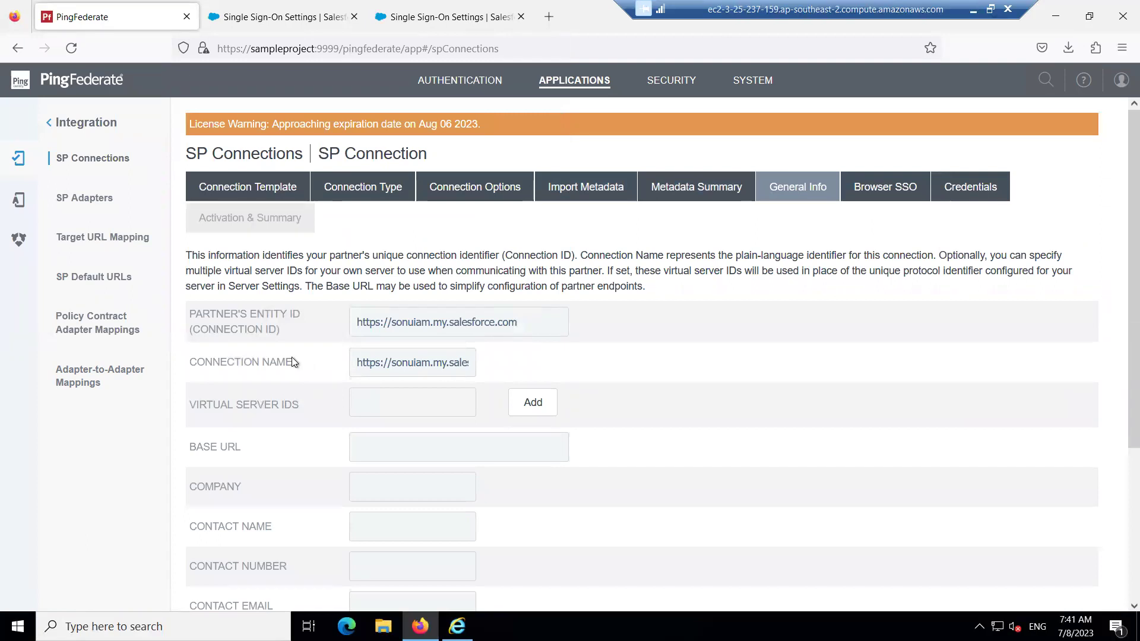
- Trim the connection name to y.salesforce.com and continue to Browser SSO
left_click_drag(354, 366, 440, 355)
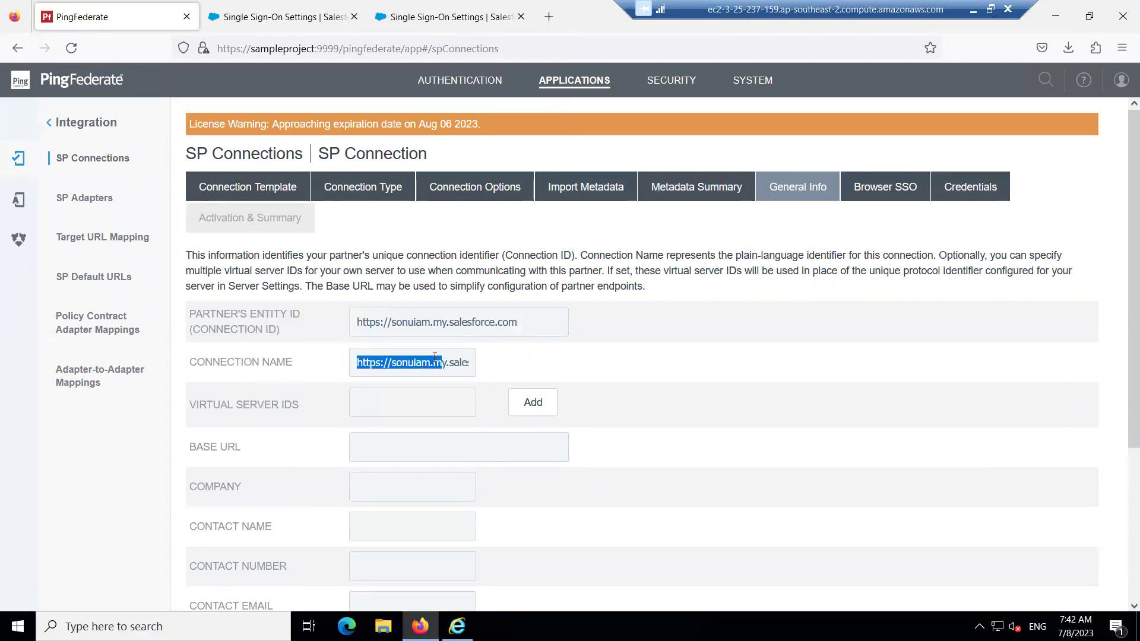
key("BackSpace")
left_click(835, 423)
key("ctrl+a")
scroll(313, 216, "down", 3)
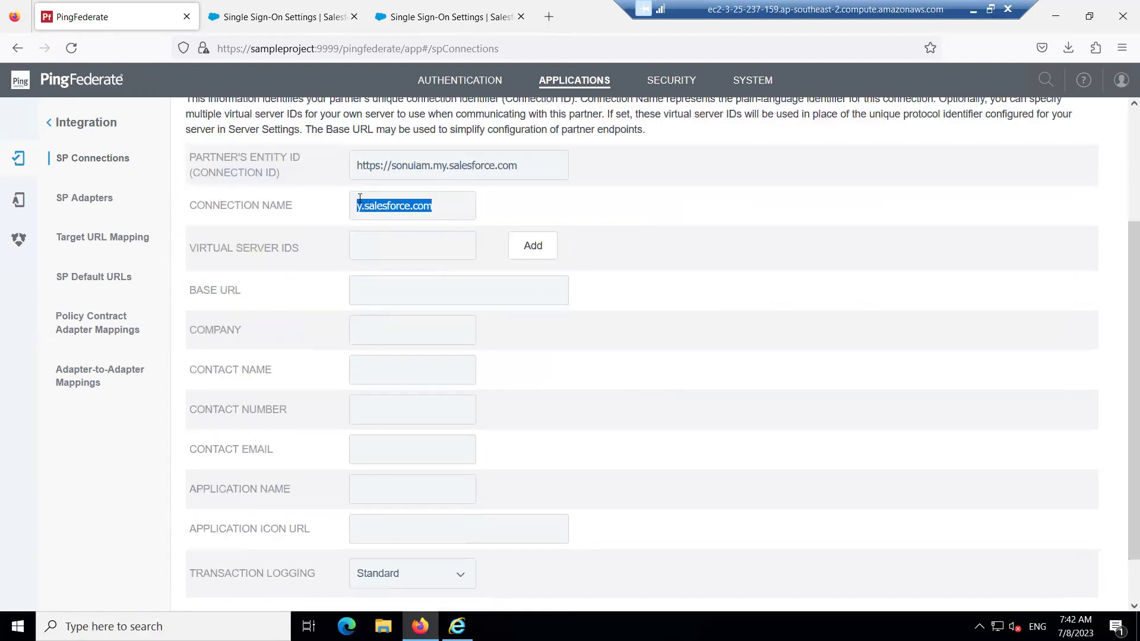
scroll(732, 276, "down", 2)
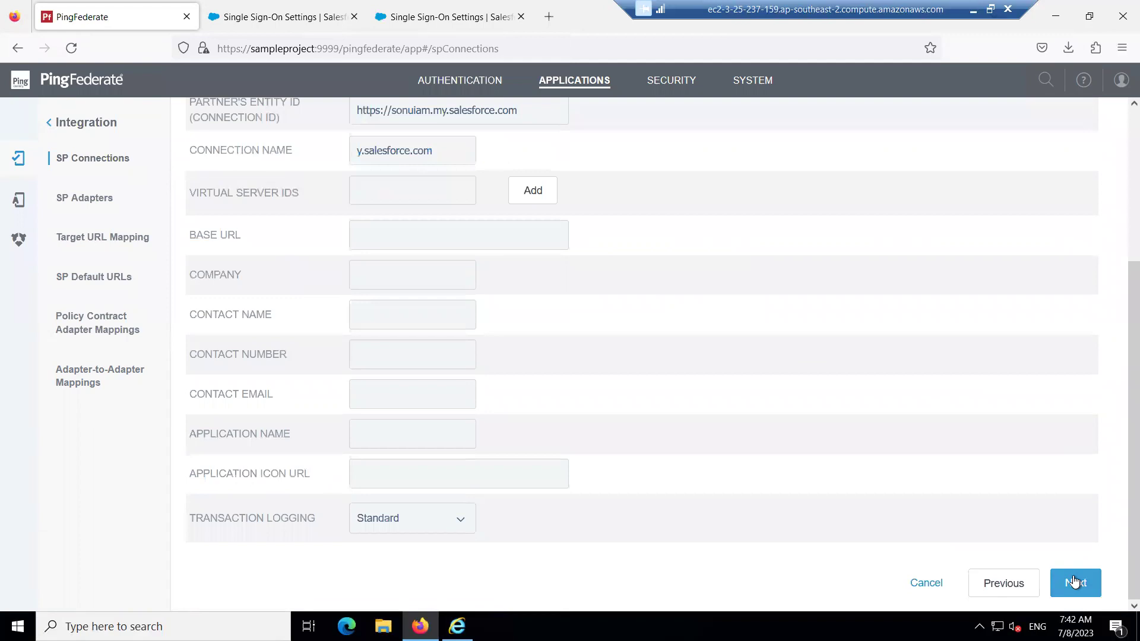
left_click(1075, 582)
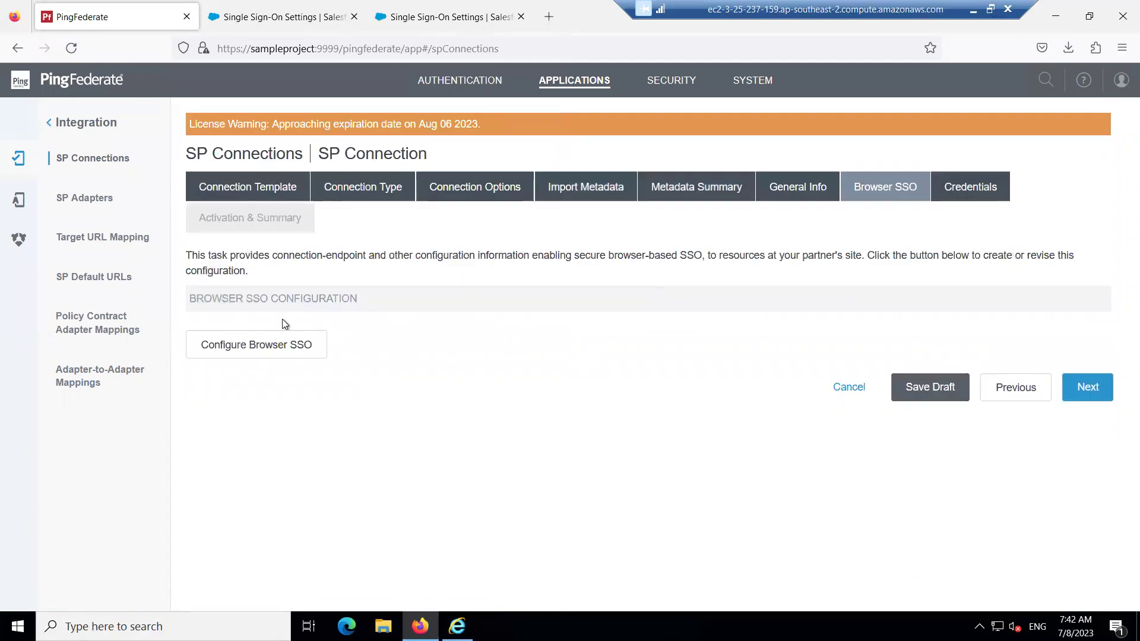
- Enable IdP-initiated and SP-initiated SSO, keeping the 5-minute assertion lifetimes
left_click(268, 346)
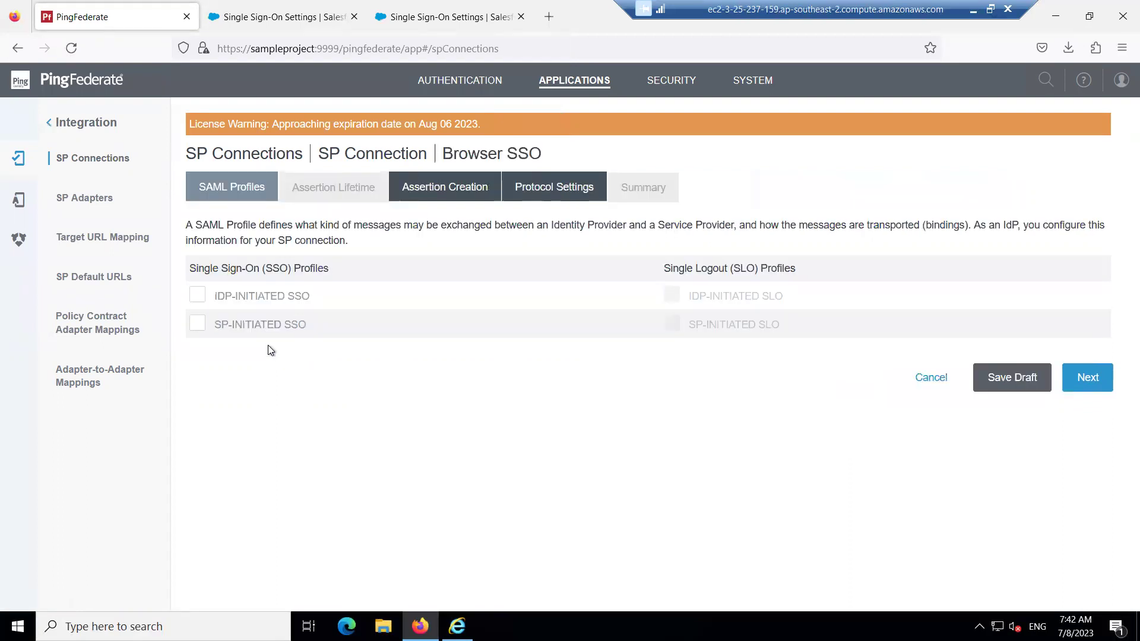
left_click(196, 299)
left_click(197, 327)
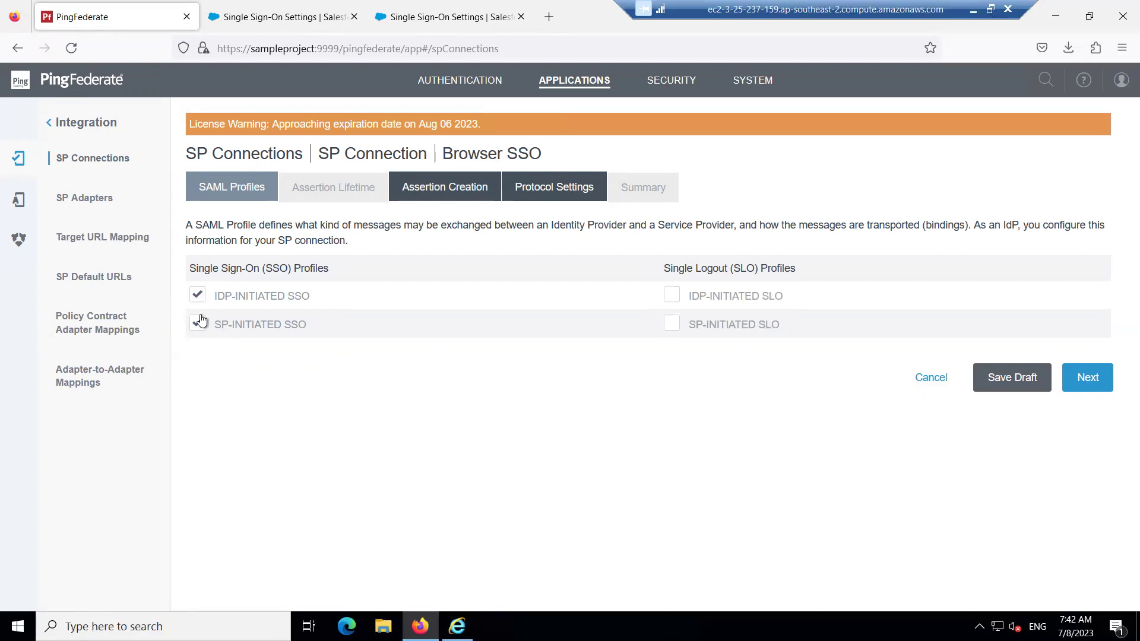
left_click(1085, 392)
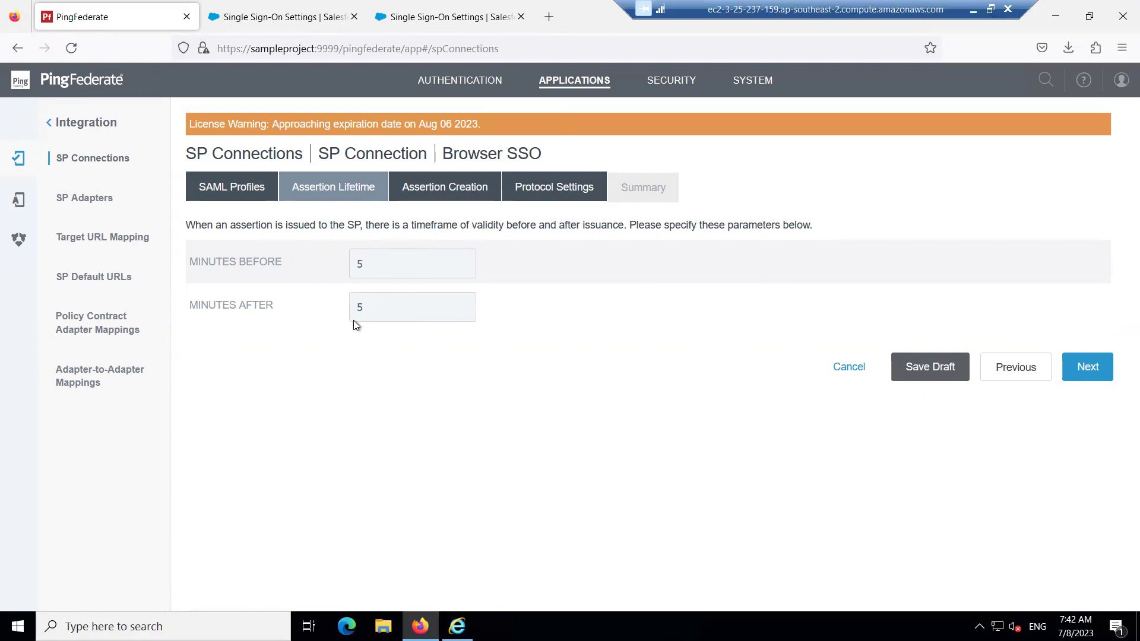
left_click(1085, 370)
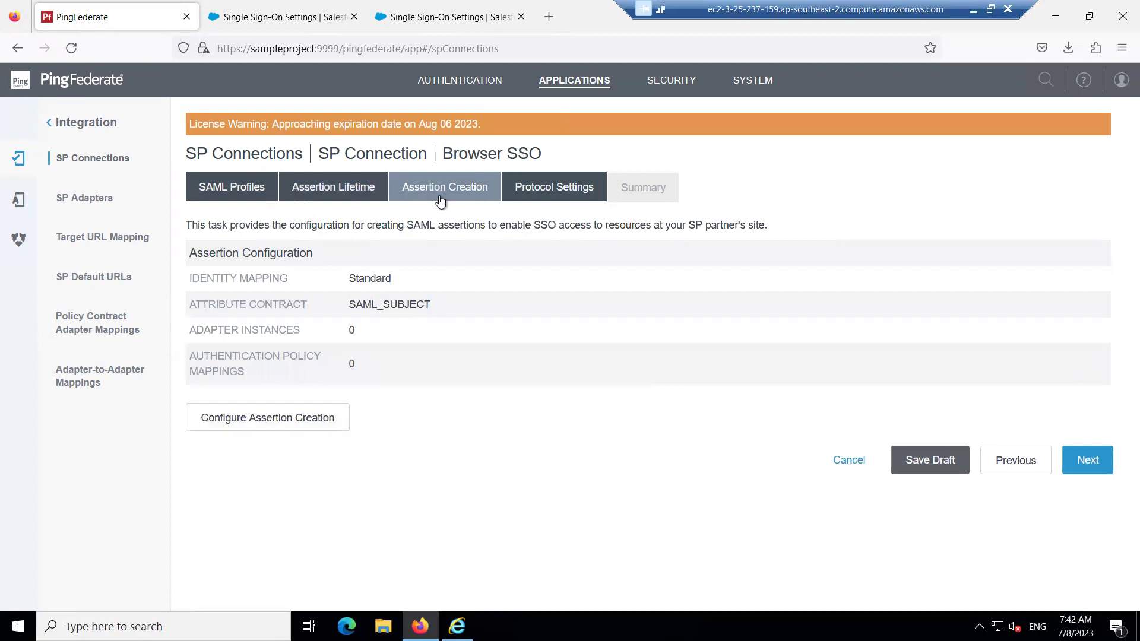
left_click(271, 423)
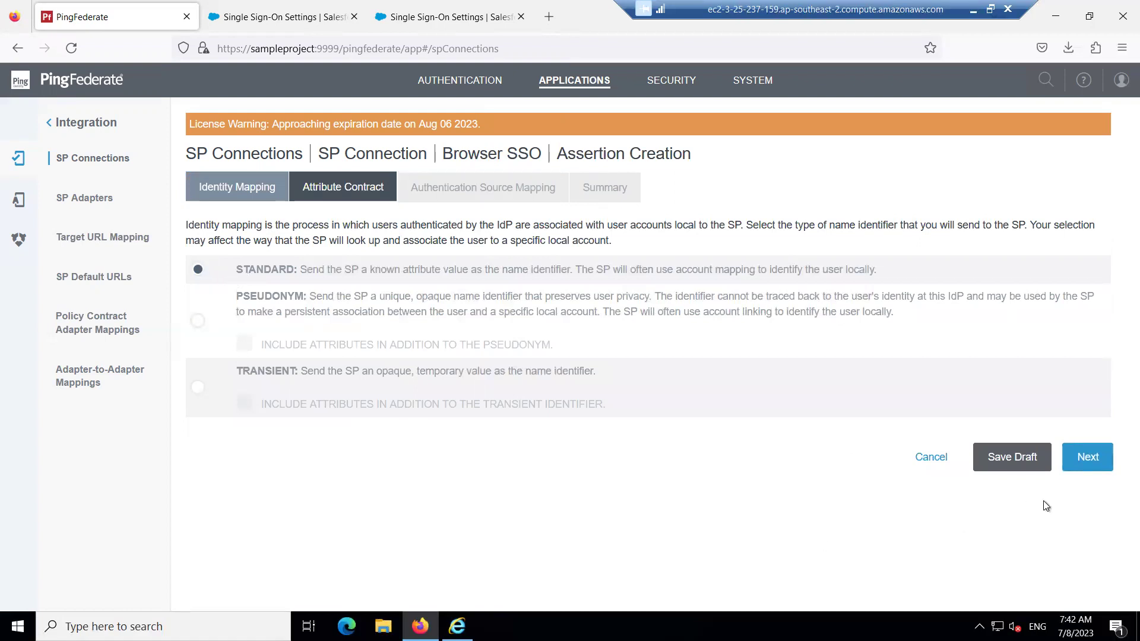
- Keep Standard identity mapping and add Firstname and Lastname to the attribute contract
left_click(1085, 468)
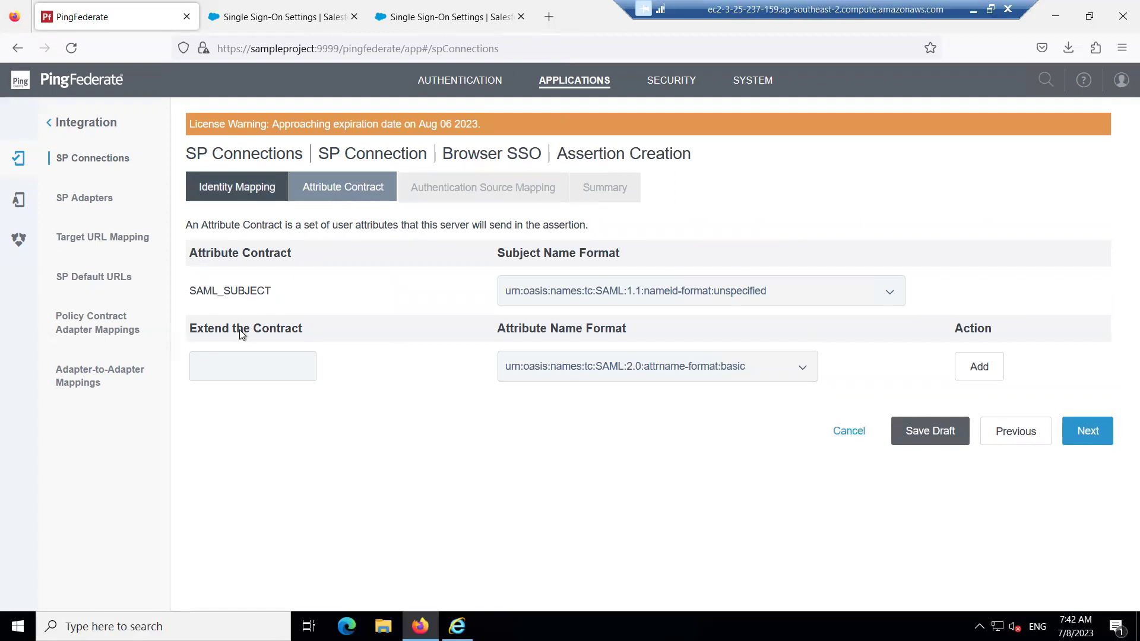
left_click(221, 372)
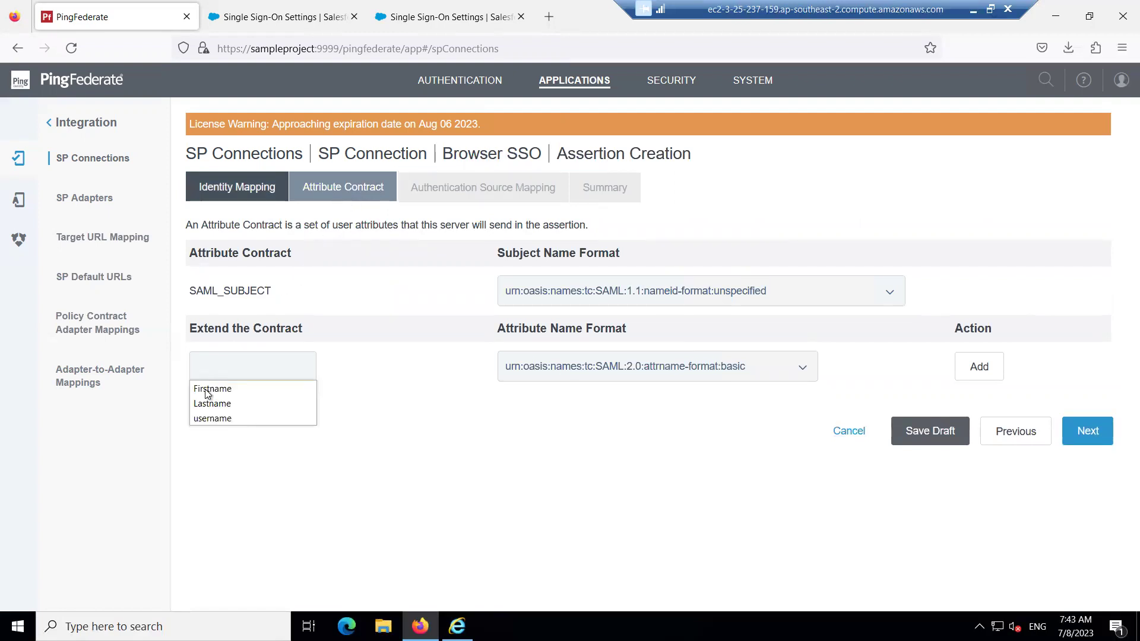
left_click(214, 387)
left_click(979, 367)
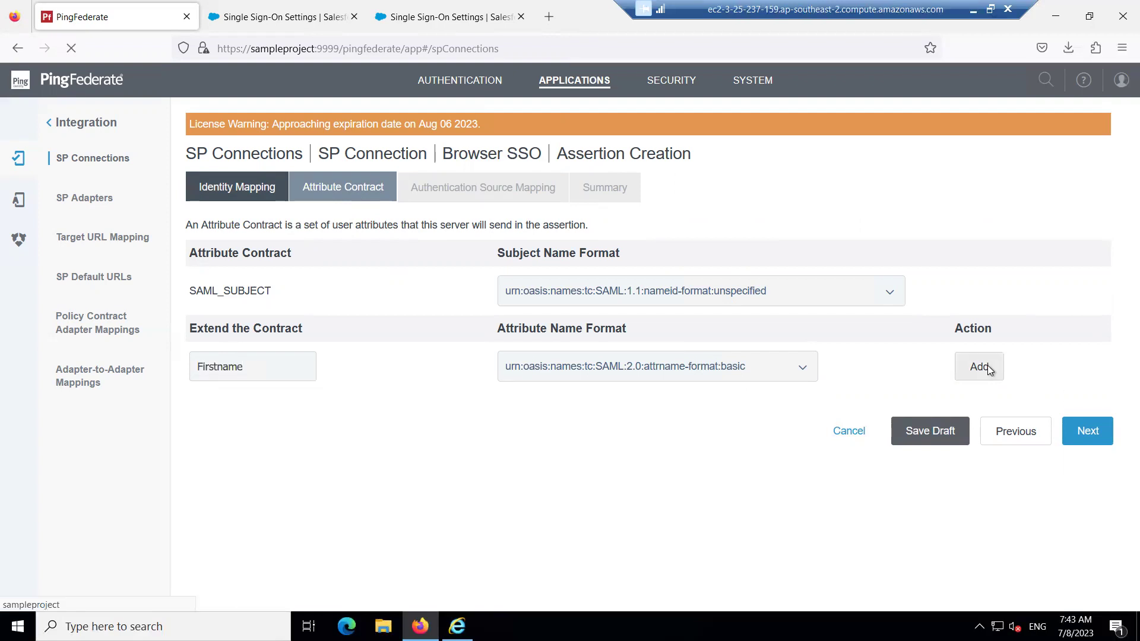
left_click(267, 392)
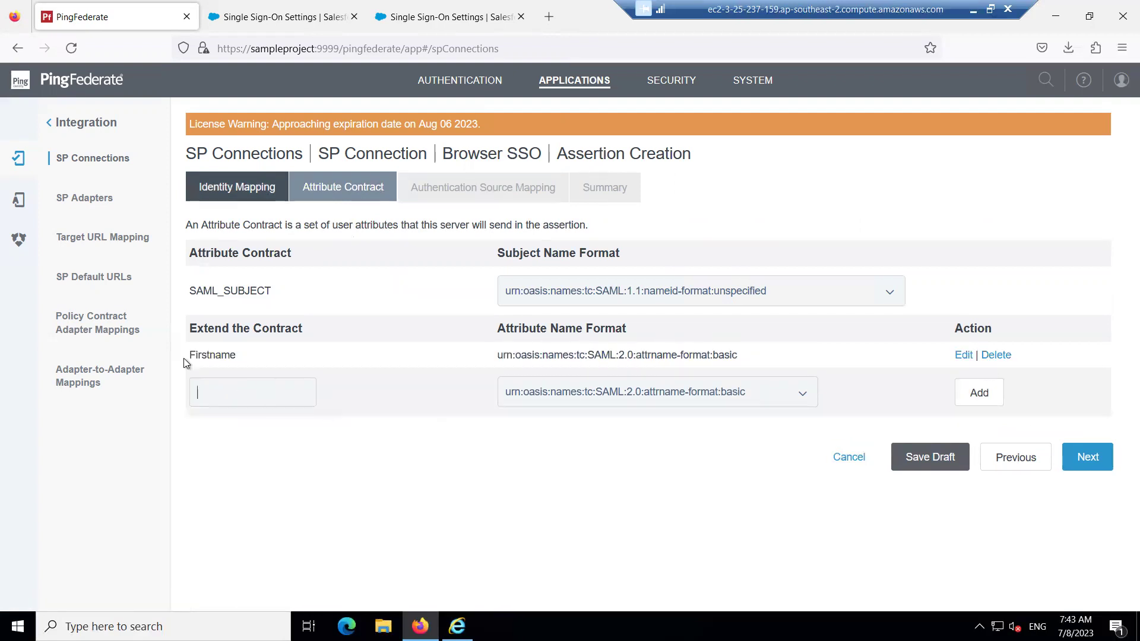
left_click(226, 392)
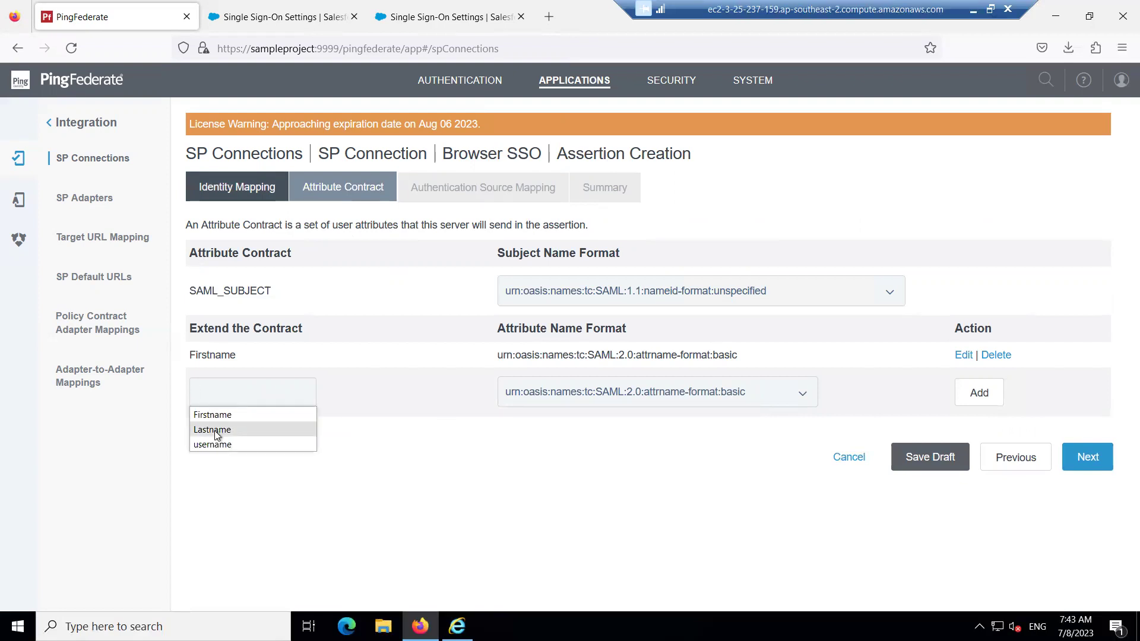
left_click(217, 431)
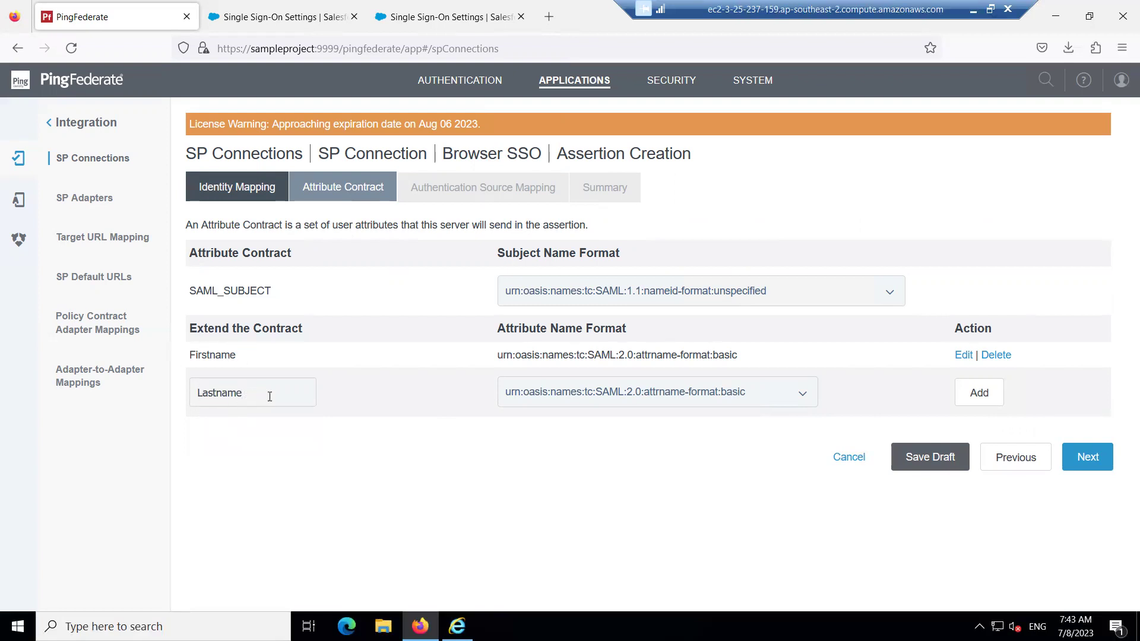
left_click(981, 396)
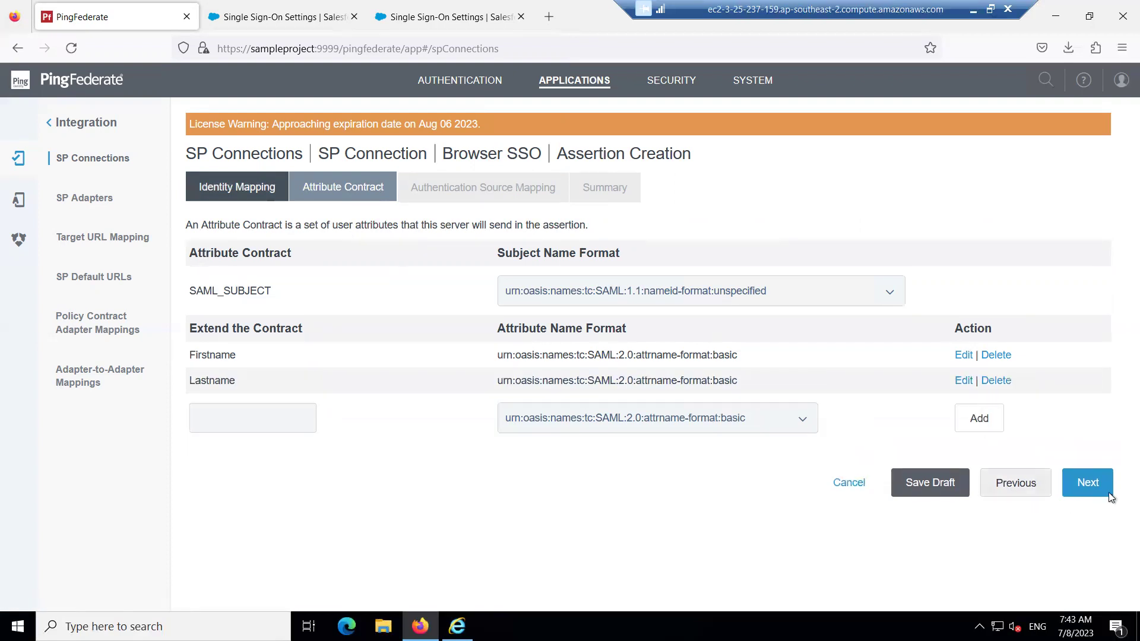
left_click(1090, 484)
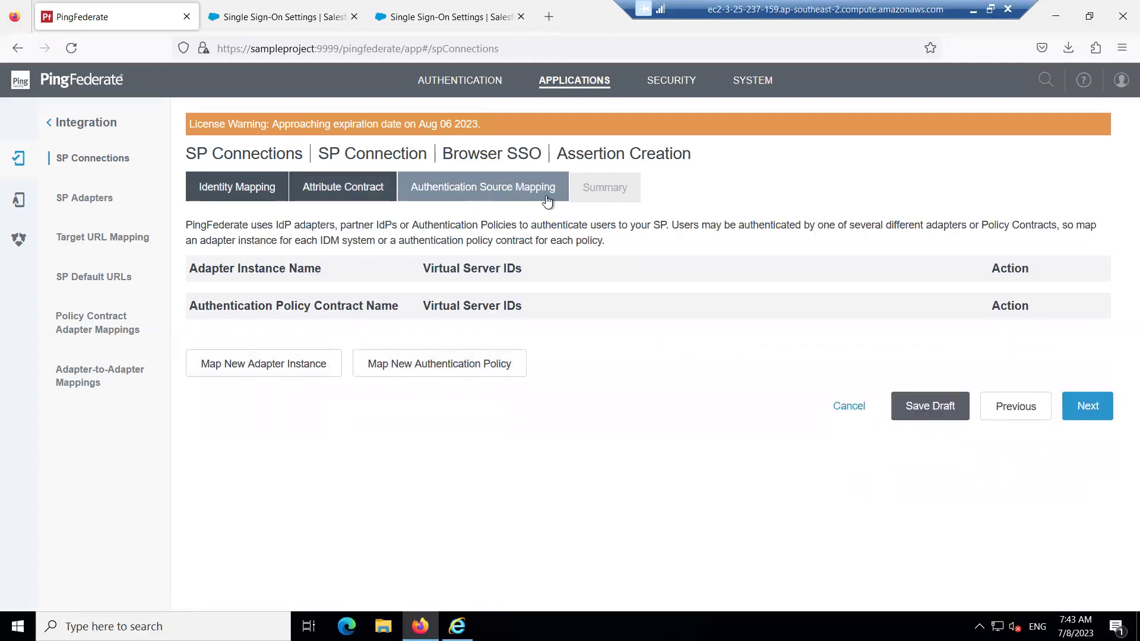
- Map the Adapproject adapter instance using multiple data stores with one mapping
left_click(265, 373)
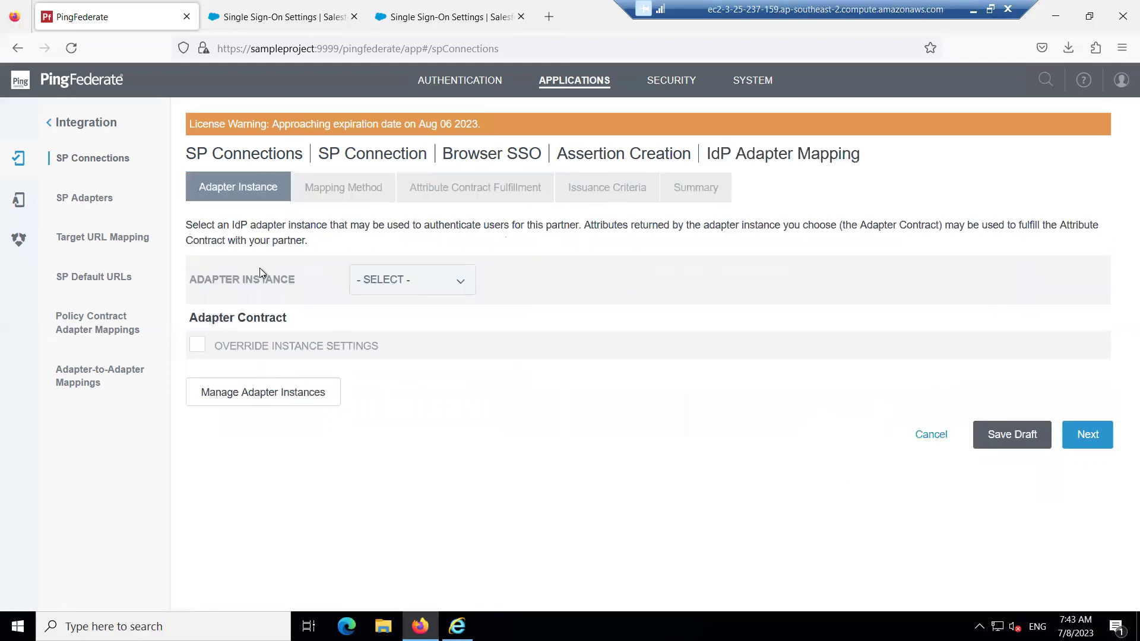
left_click(395, 283)
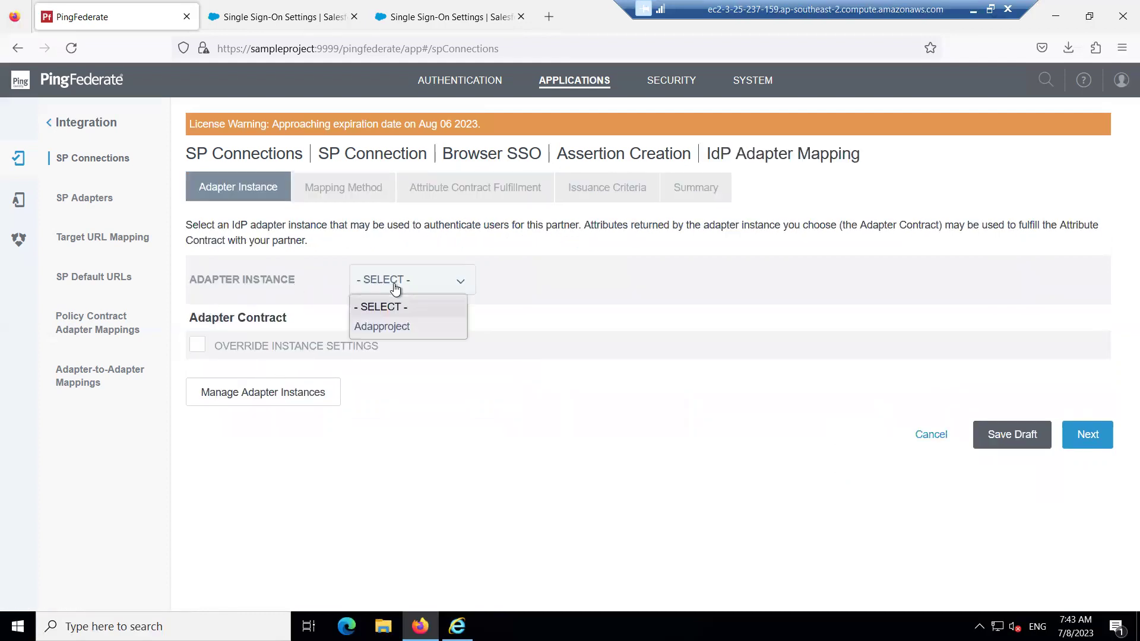
left_click(380, 327)
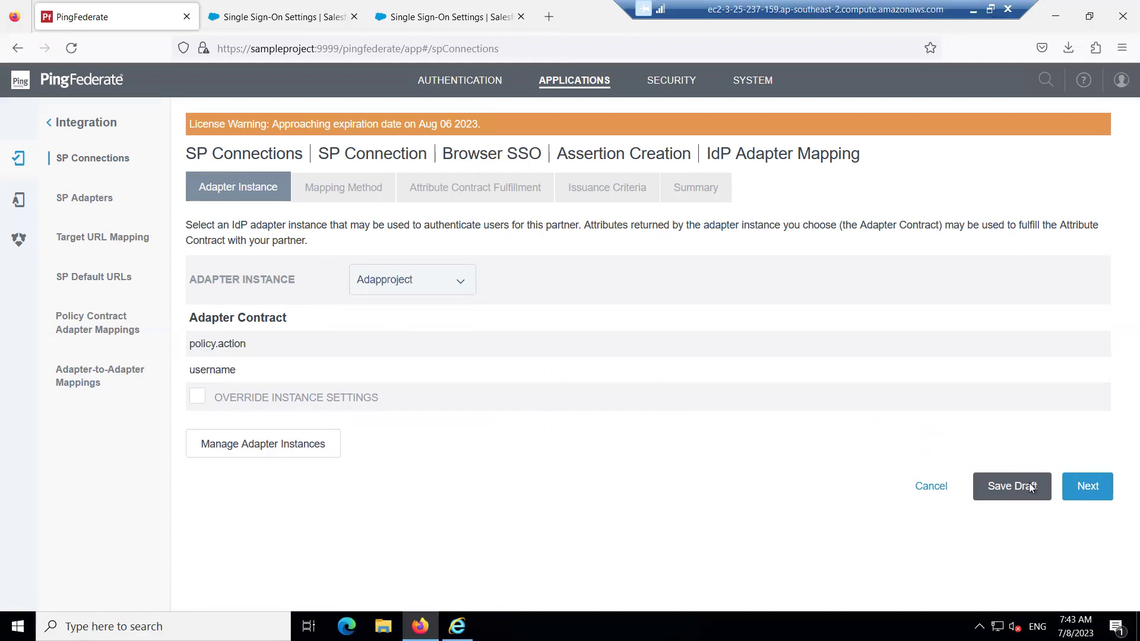
left_click(1102, 495)
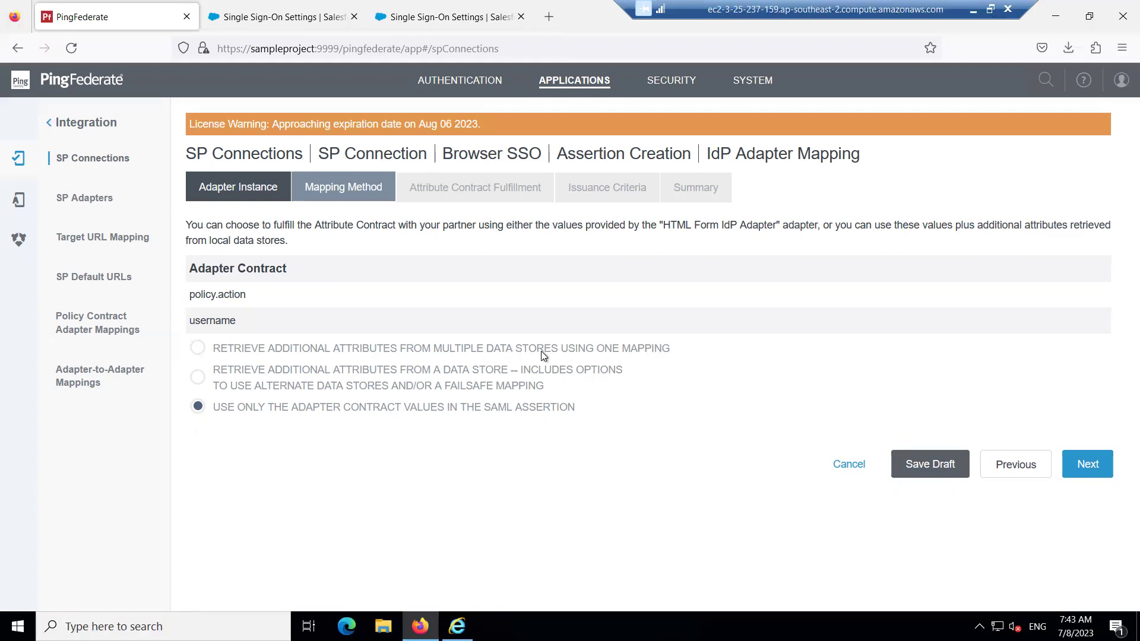
left_click(197, 353)
- Add an attribute source with ID and description DS1store
left_click(1086, 464)
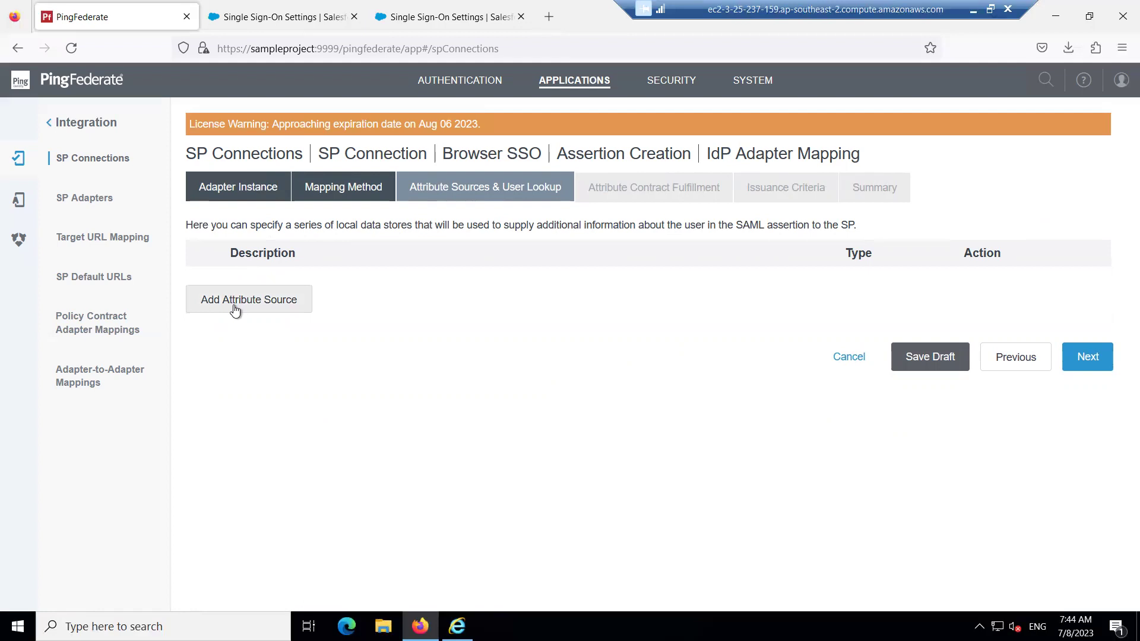
left_click(235, 306)
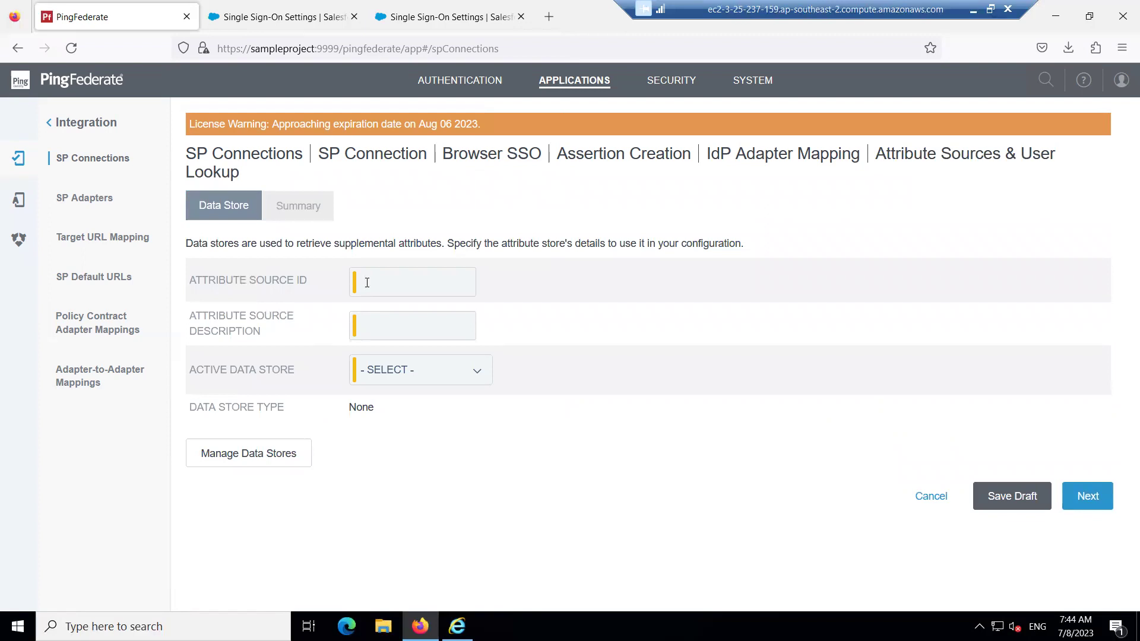
left_click(366, 283)
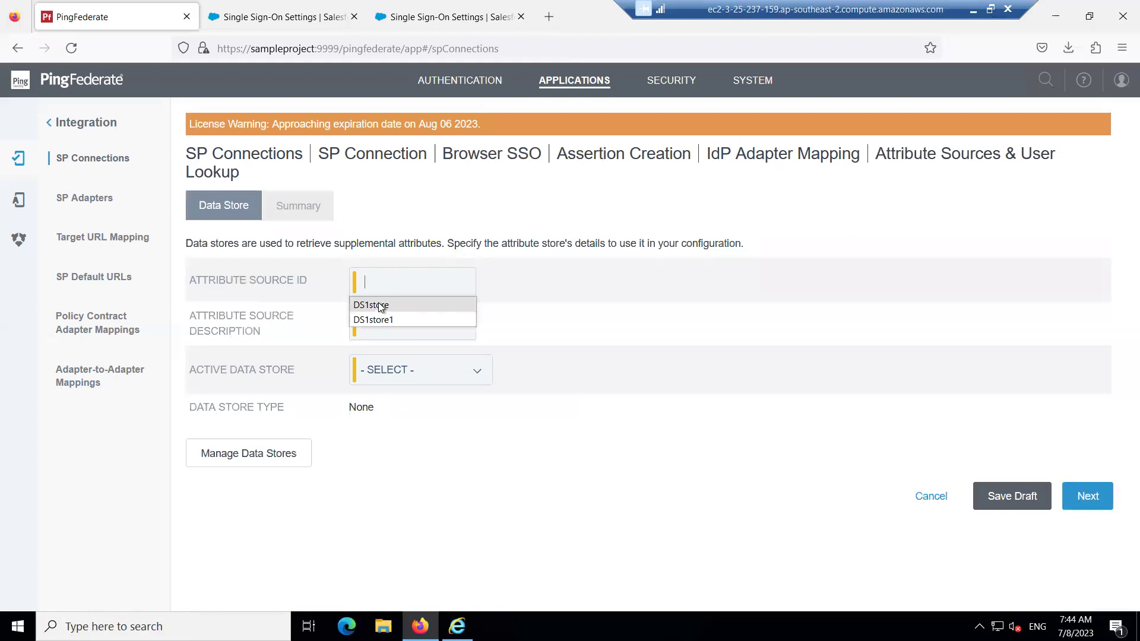
left_click(379, 305)
left_click(371, 326)
left_click(372, 344)
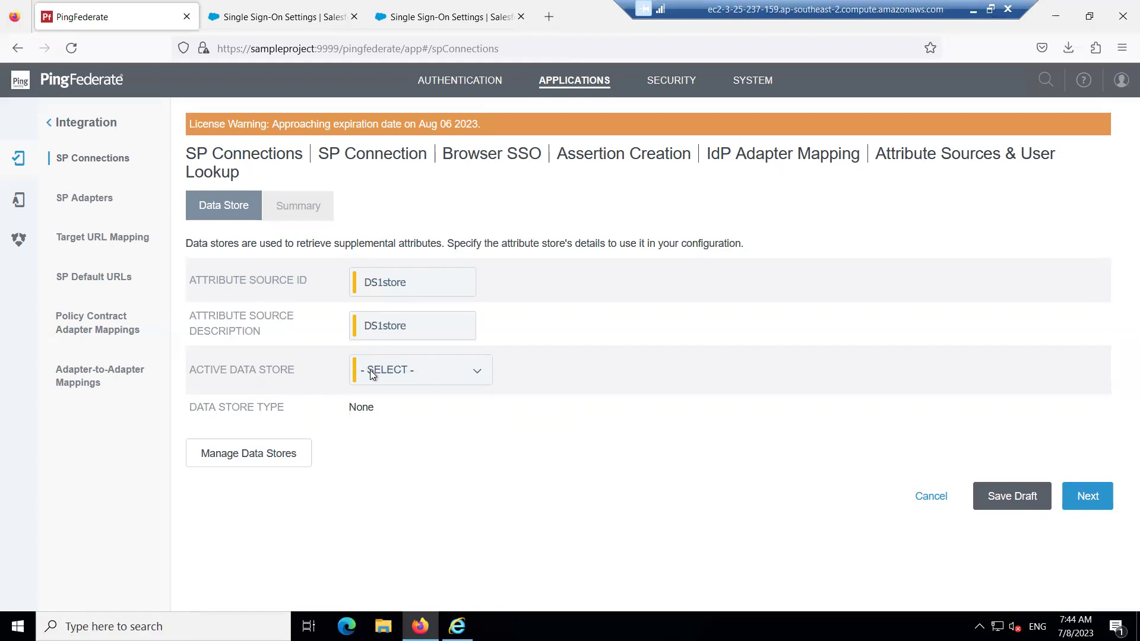
- Select the DSsample LDAP data store and continue to LDAP Directory Search
left_click(394, 374)
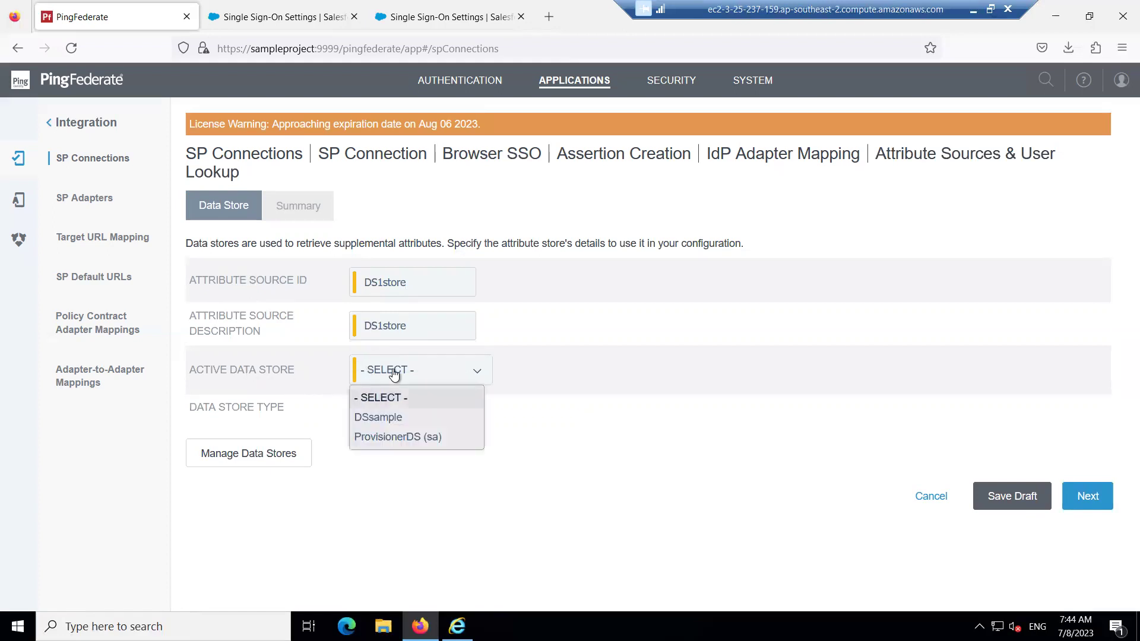
left_click(382, 418)
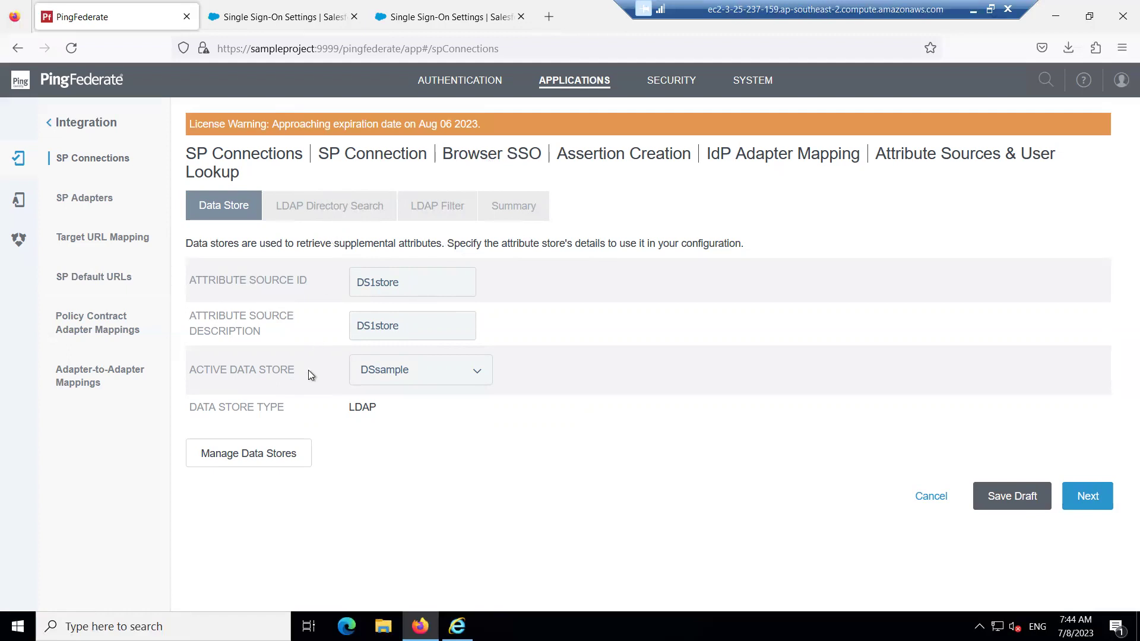
left_click(1085, 494)
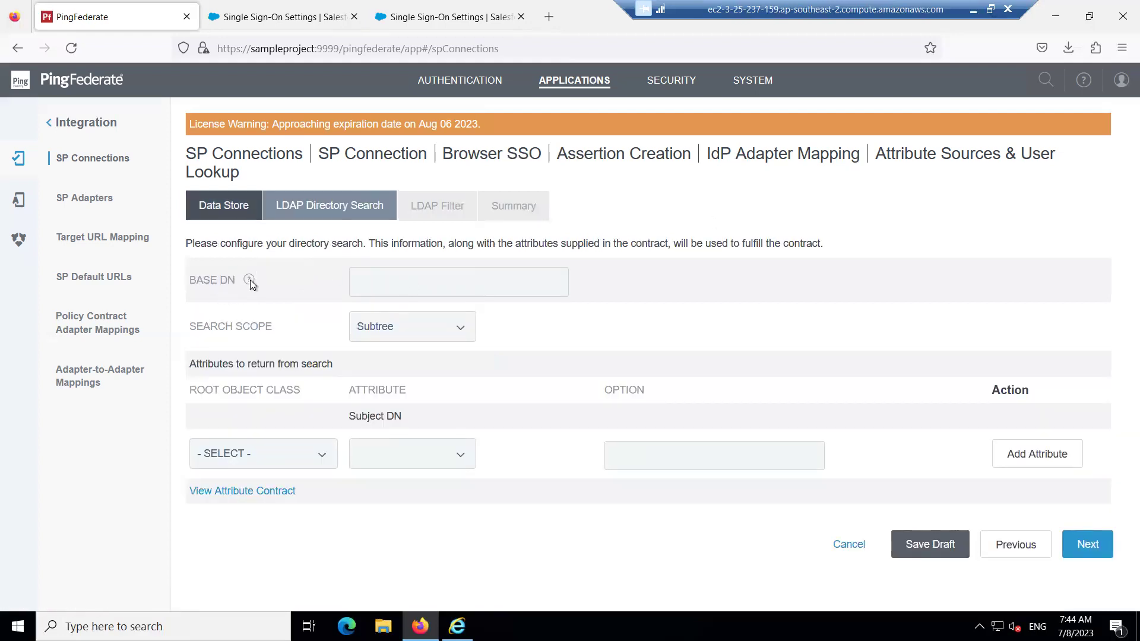
mouse_move(250, 279)
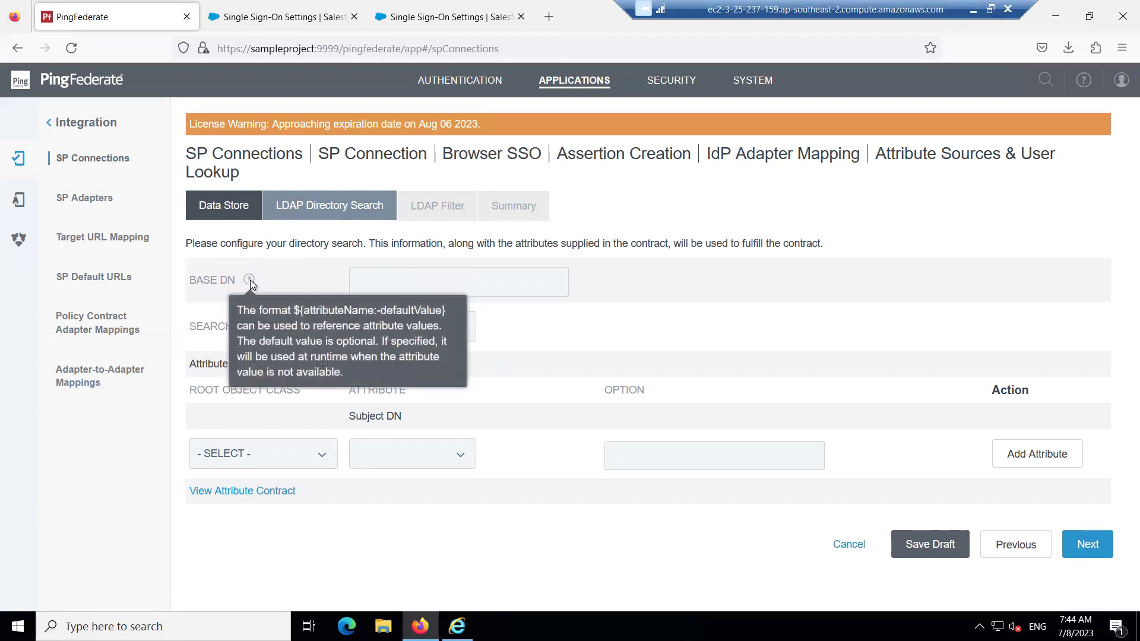
- Launch ADSI Edit and expand DC=sample,DC=com to the CN=Users container
left_click(18, 626)
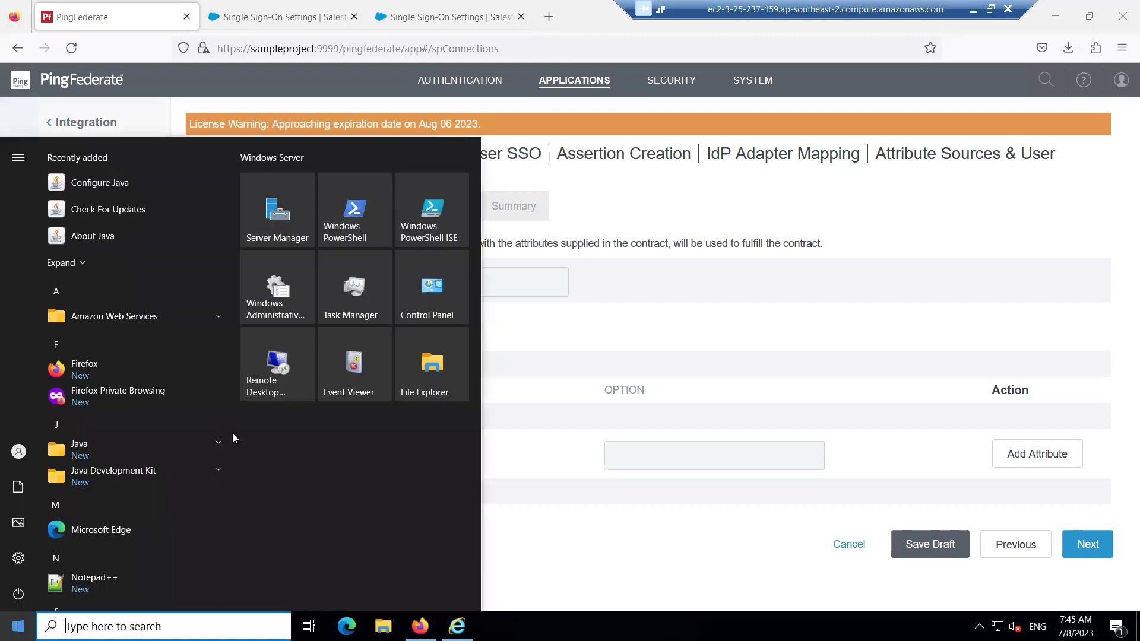
left_click(261, 298)
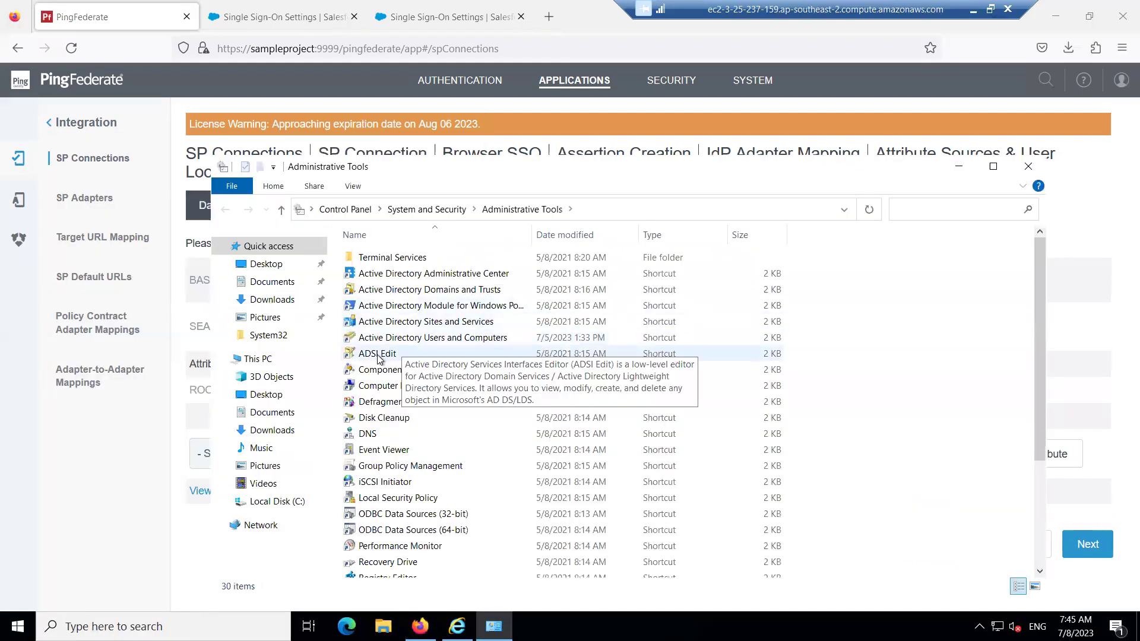
double_click(377, 354)
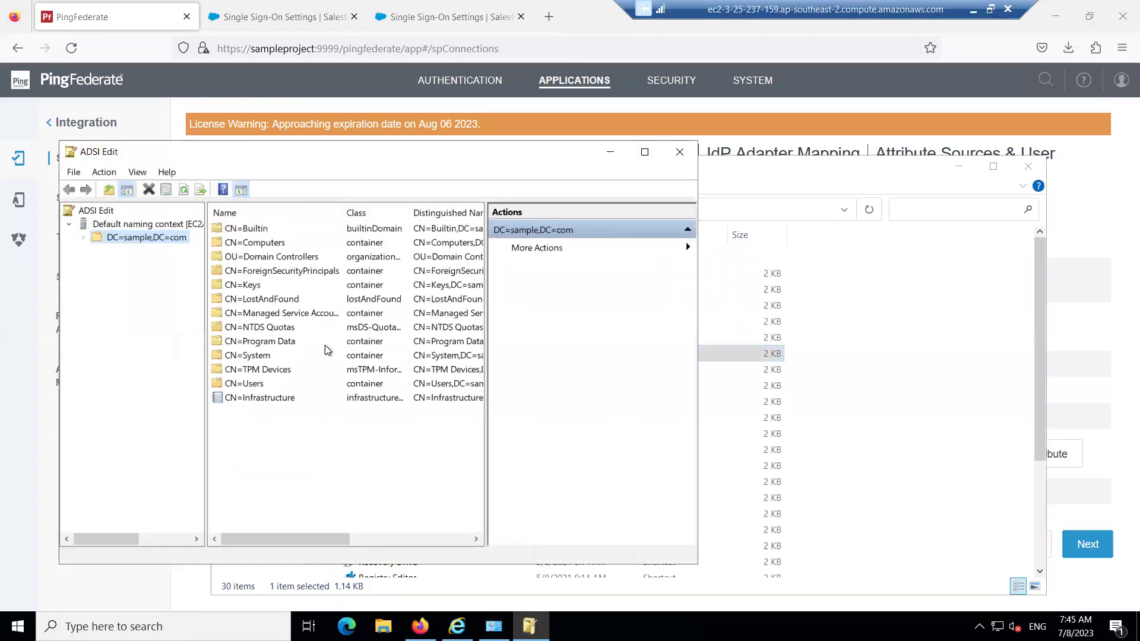
left_click(84, 238)
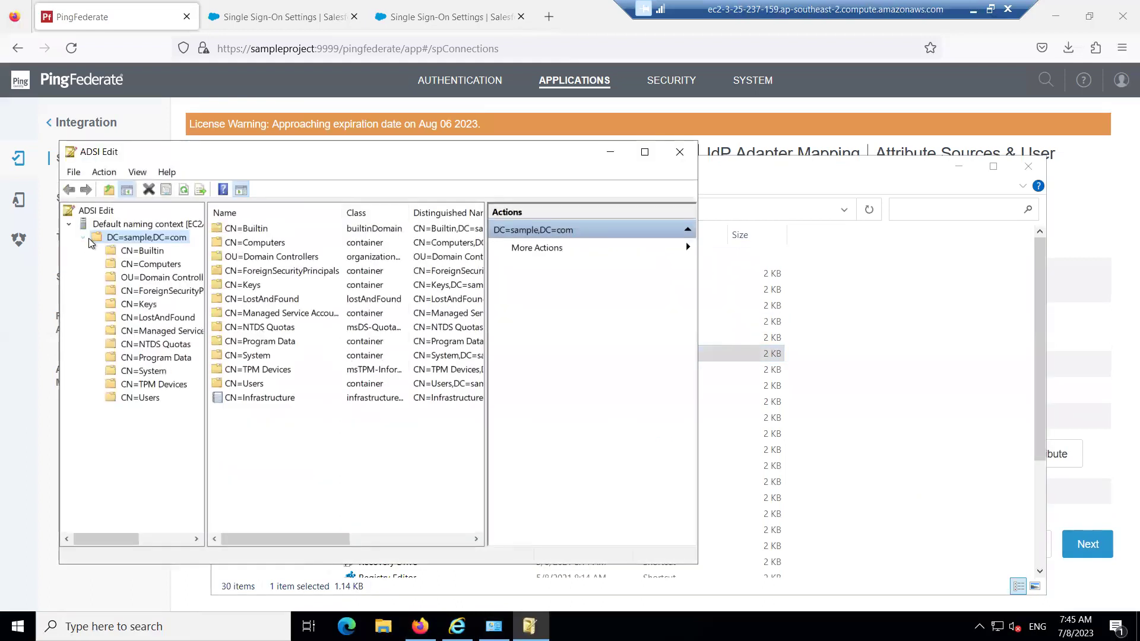
left_click(135, 399)
- Copy CN=Users' distinguishedName value, CN=Users,DC=sample,DC=com
right_click(140, 398)
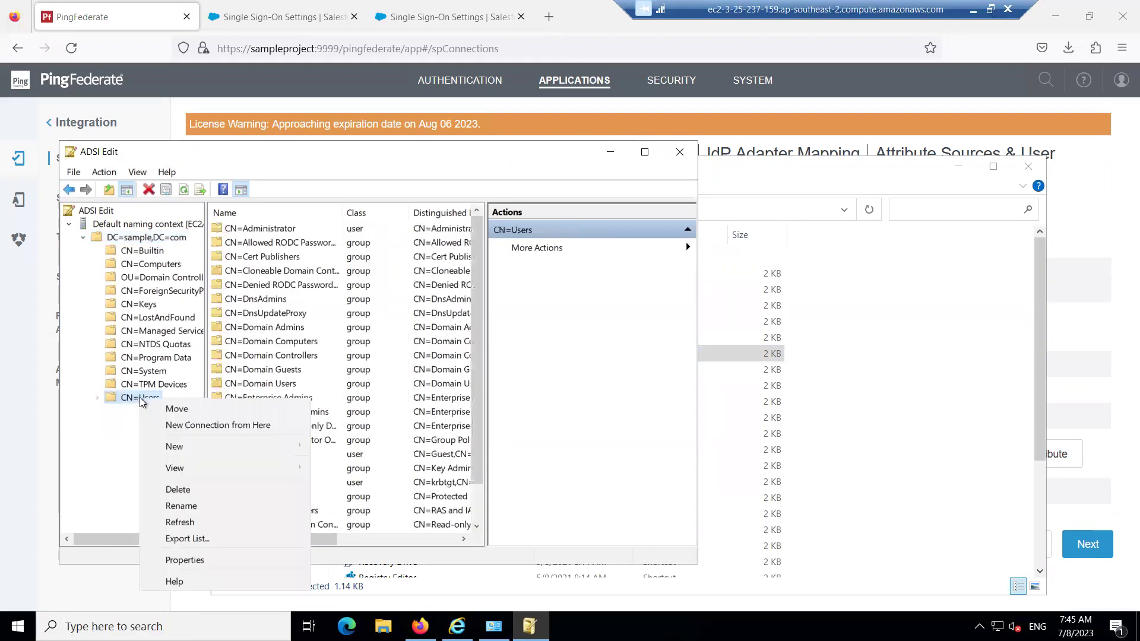
left_click(200, 563)
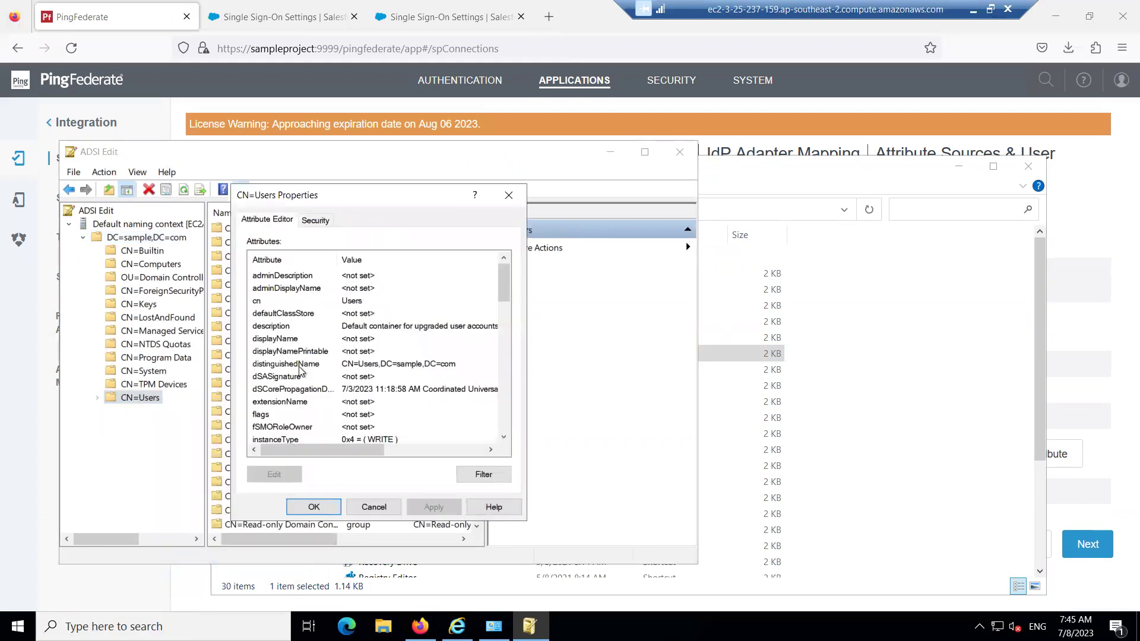
left_click(360, 365)
double_click(360, 365)
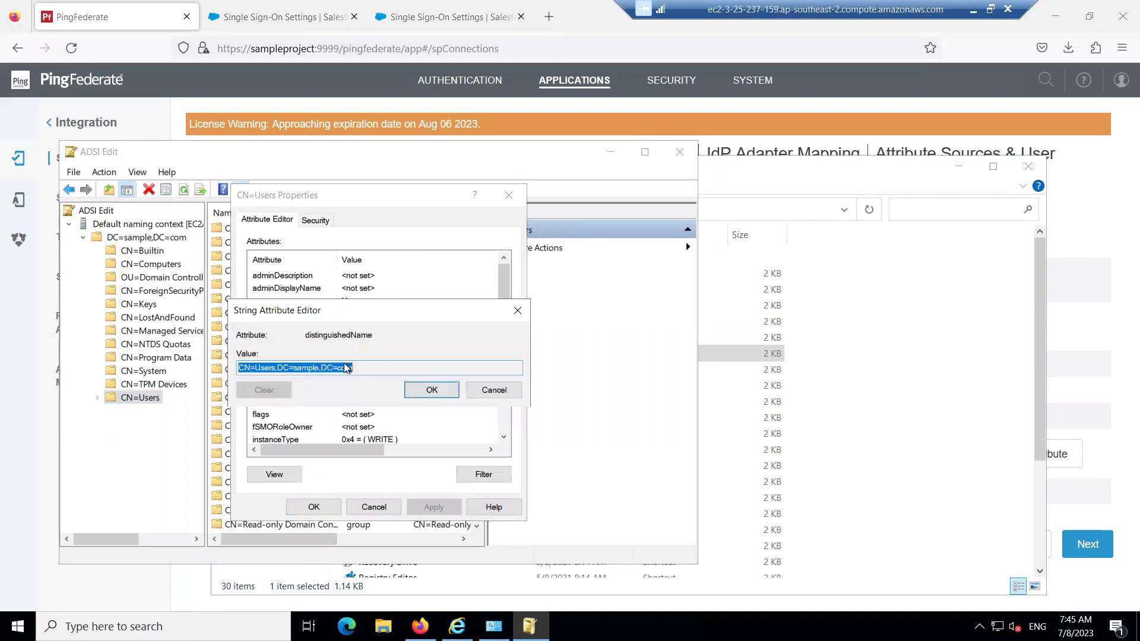
right_click(262, 372)
left_click(305, 422)
- Close the value editor, properties, ADSI Edit and Administrative Tools
left_click(422, 393)
left_click(314, 507)
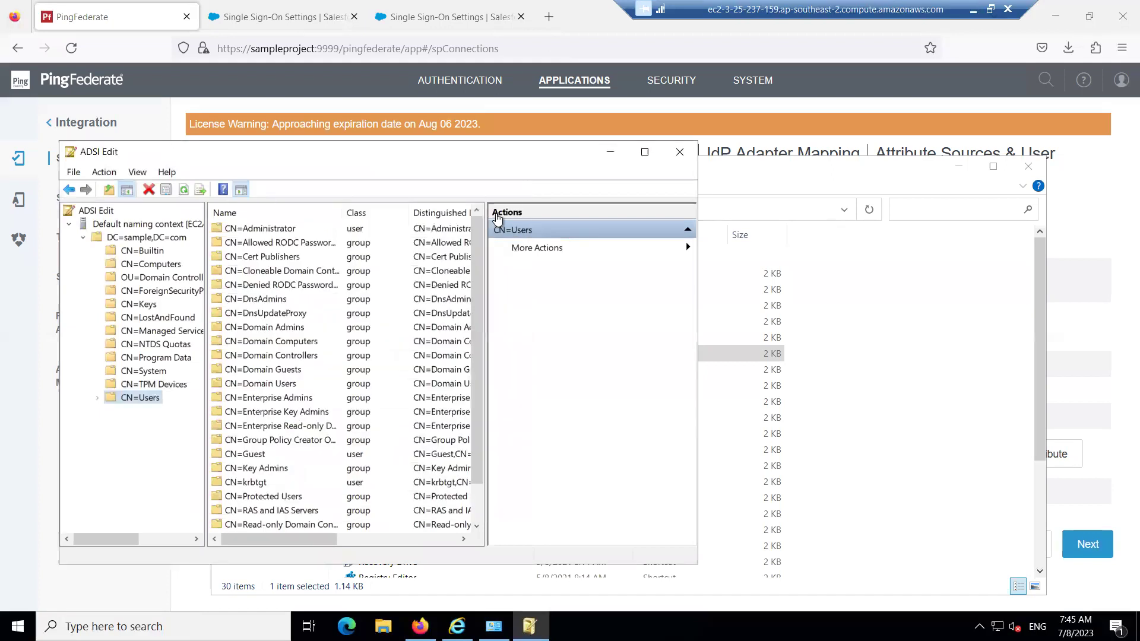
left_click(679, 151)
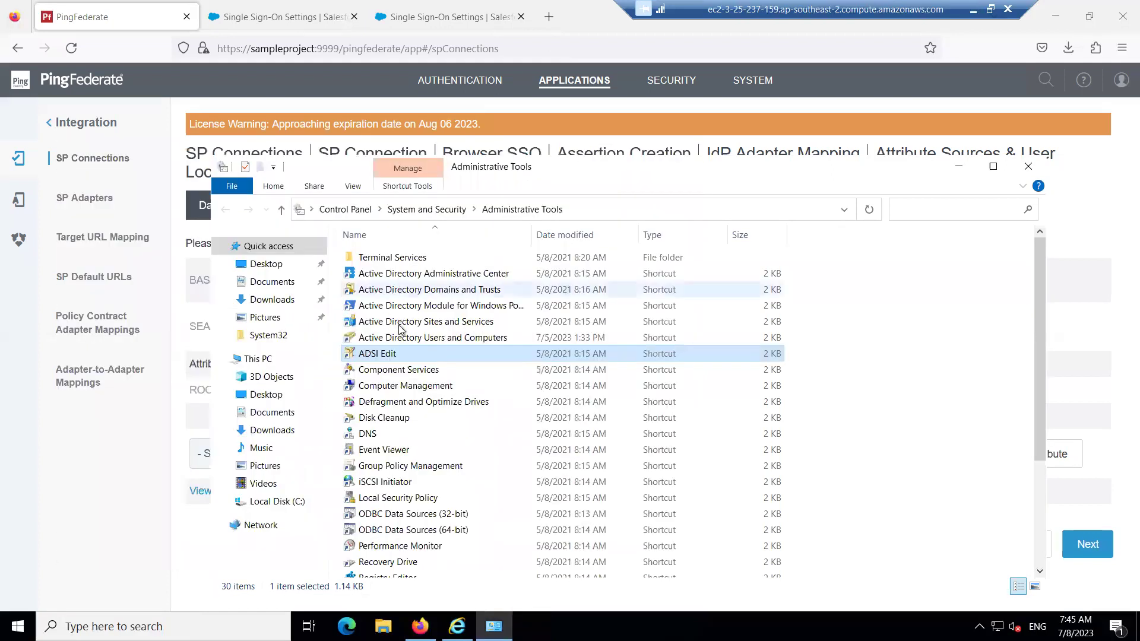
left_click(958, 167)
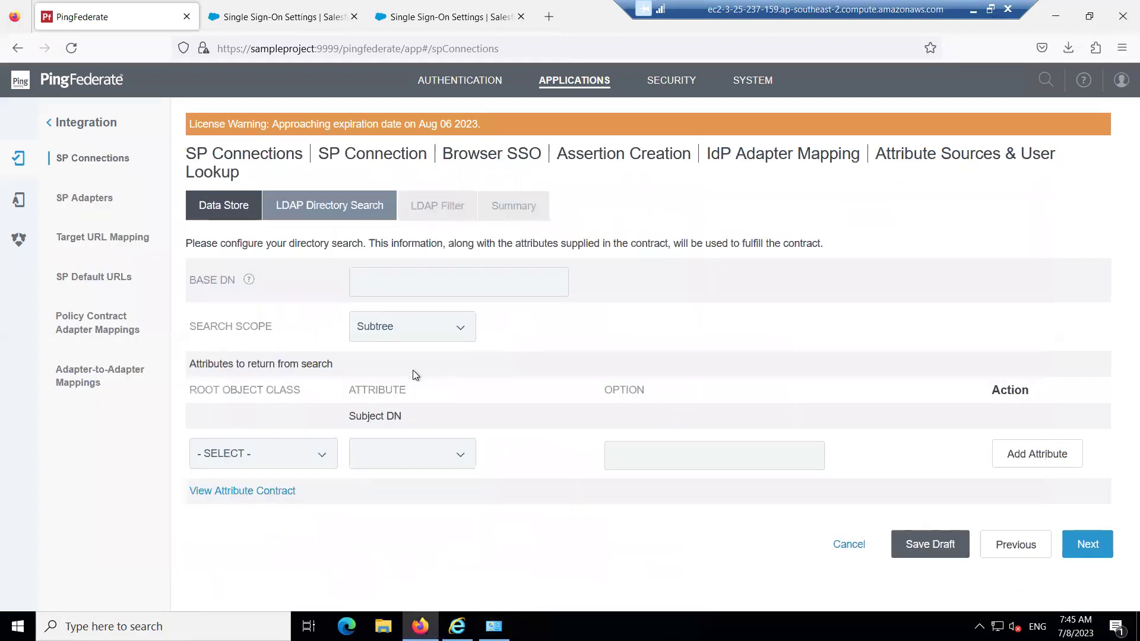
- Paste CN=Users,DC=sample,DC=com as the base DN and set Root Object Class to <Show All Attributes>
right_click(401, 283)
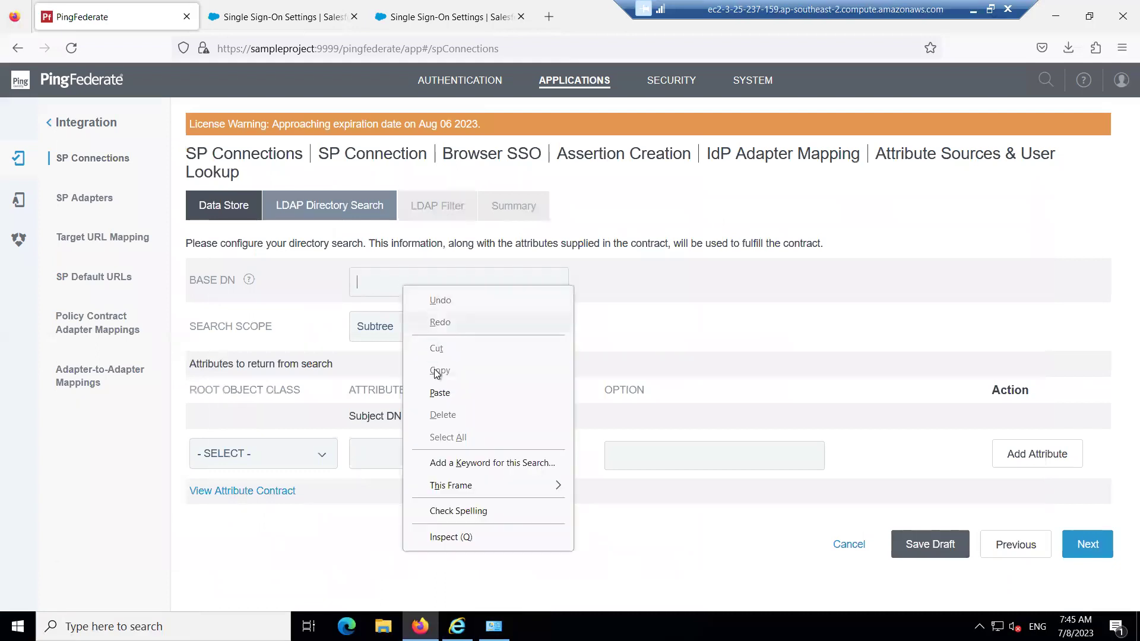
left_click(458, 387)
key("Escape")
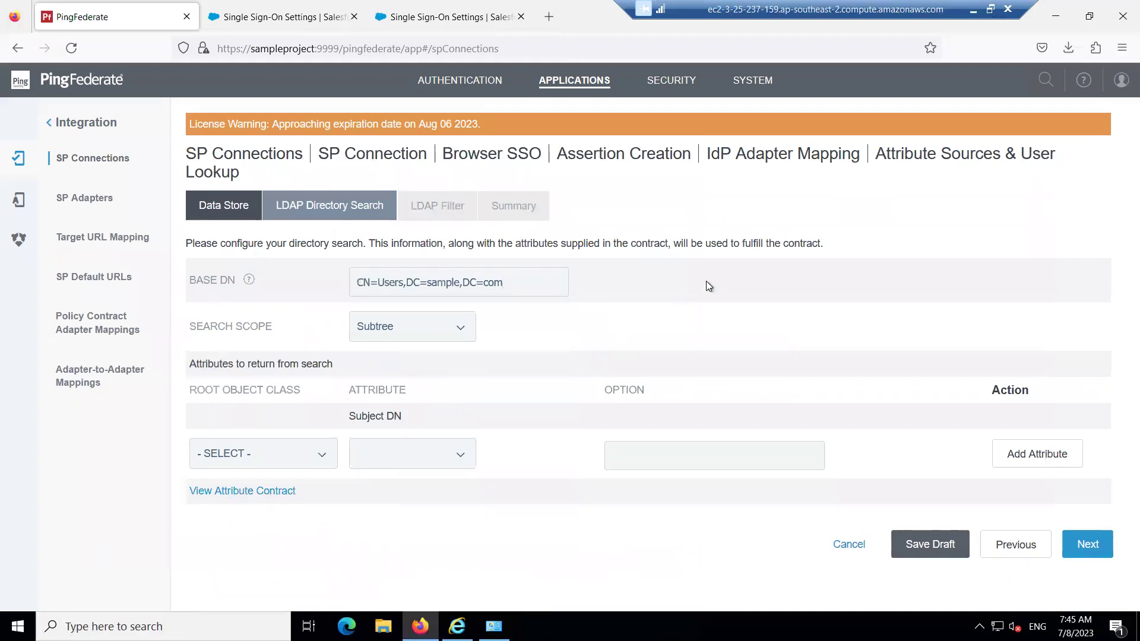
key("ctrl+a")
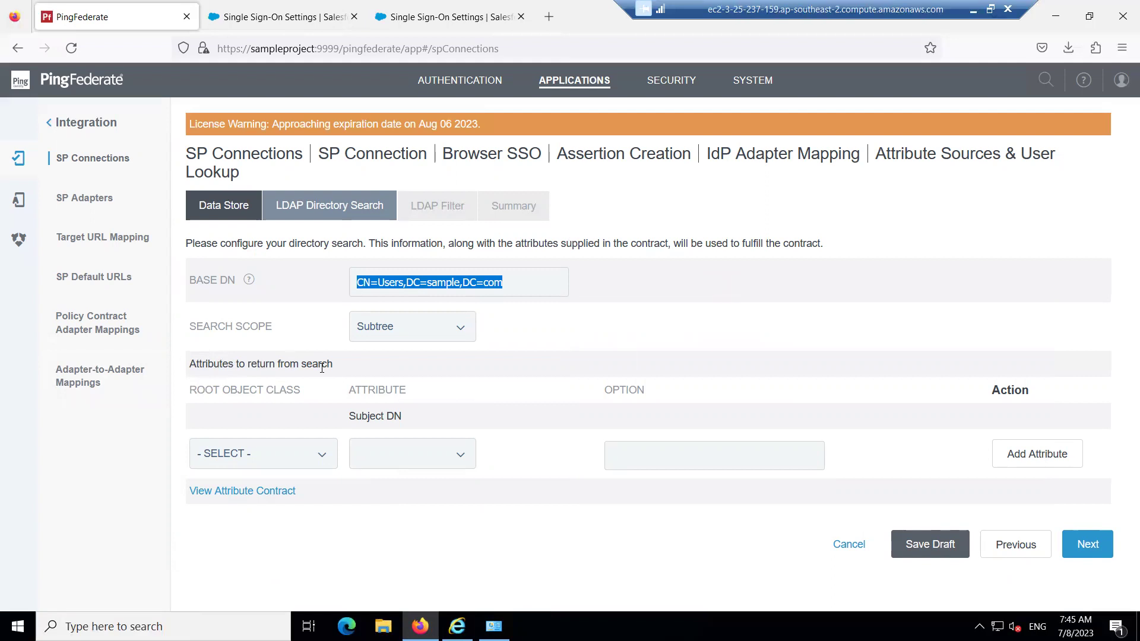
left_click(310, 457)
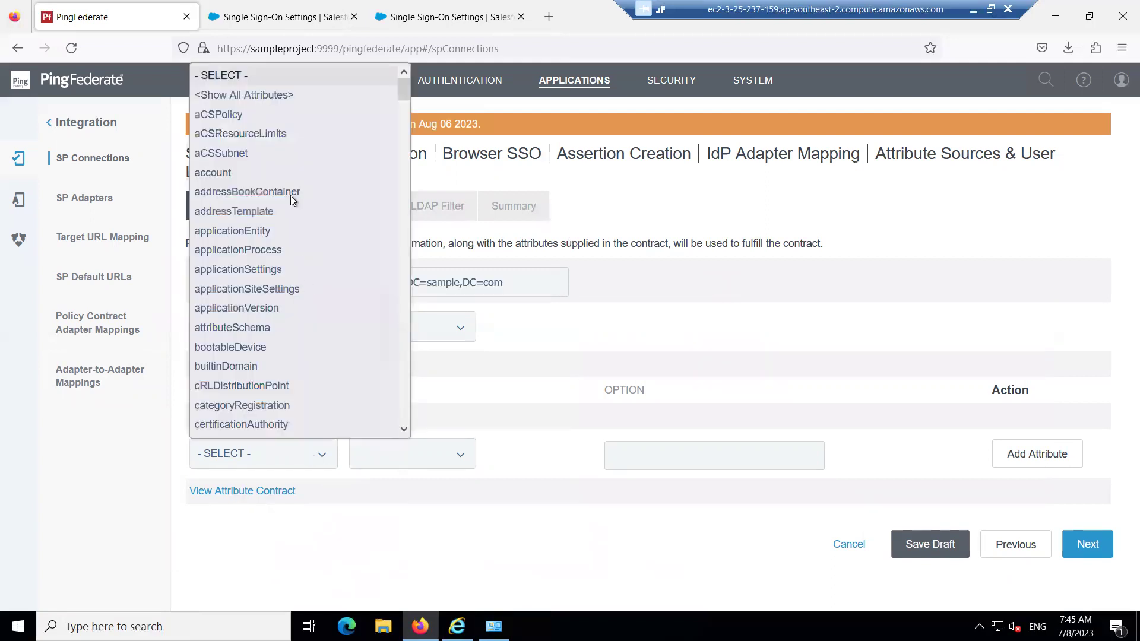
left_click(240, 97)
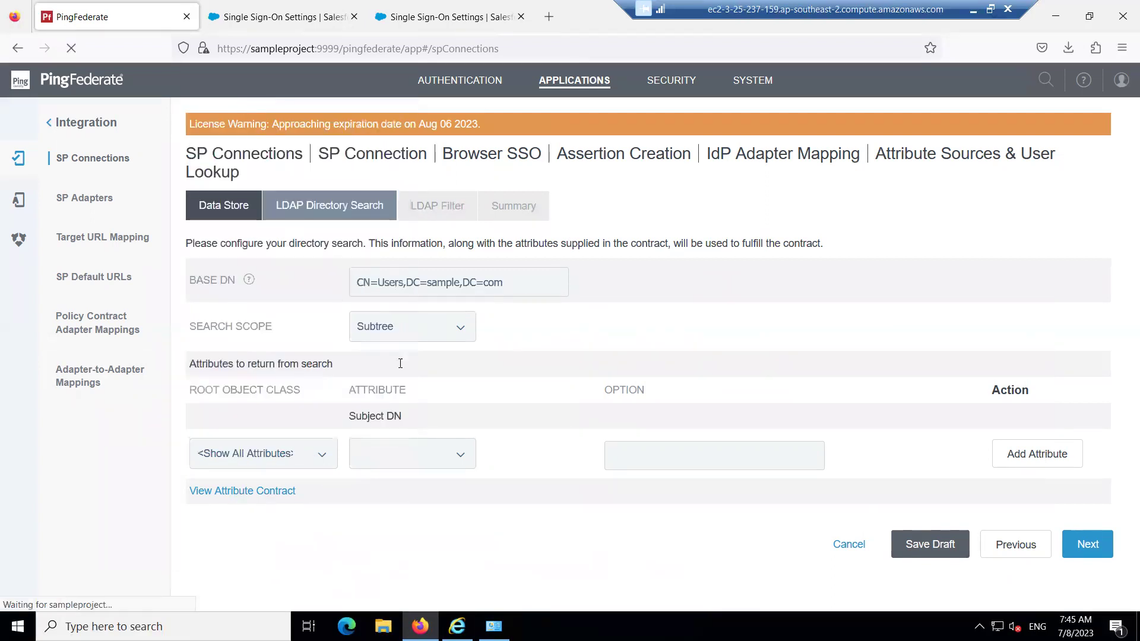
- Add givenName and sn to the returned LDAP attributes
left_click(421, 466)
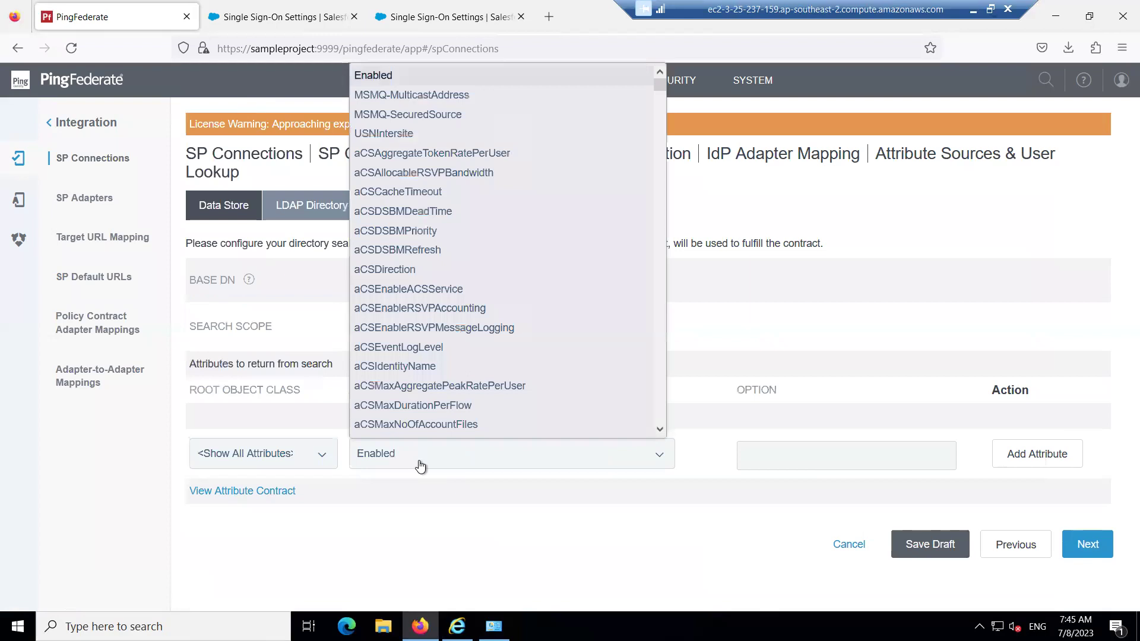
type("givenName")
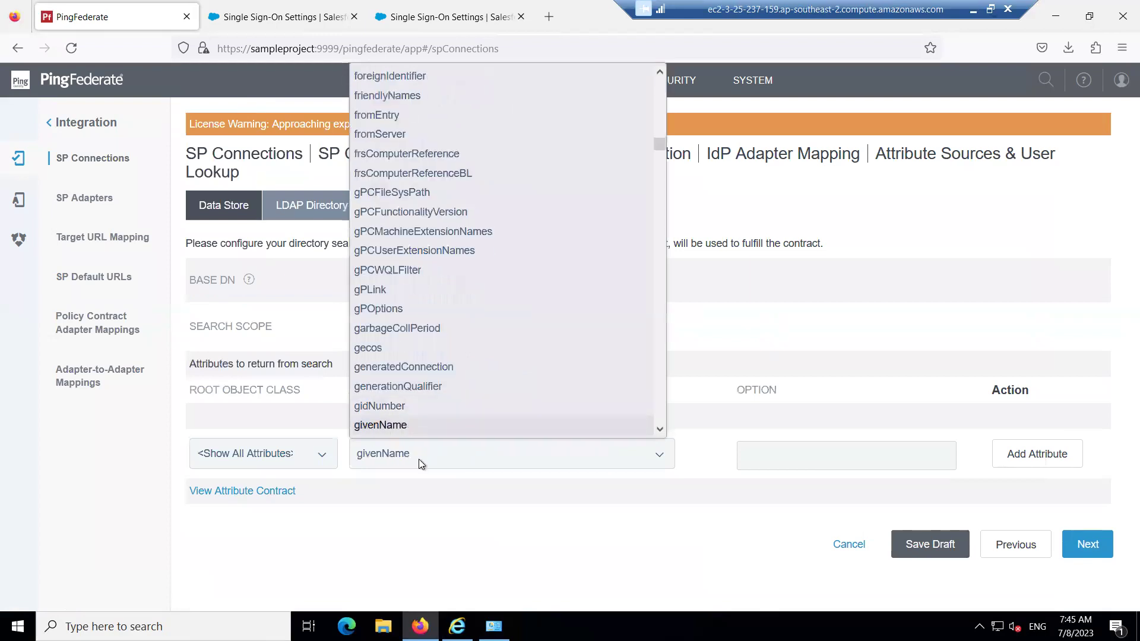
left_click(368, 426)
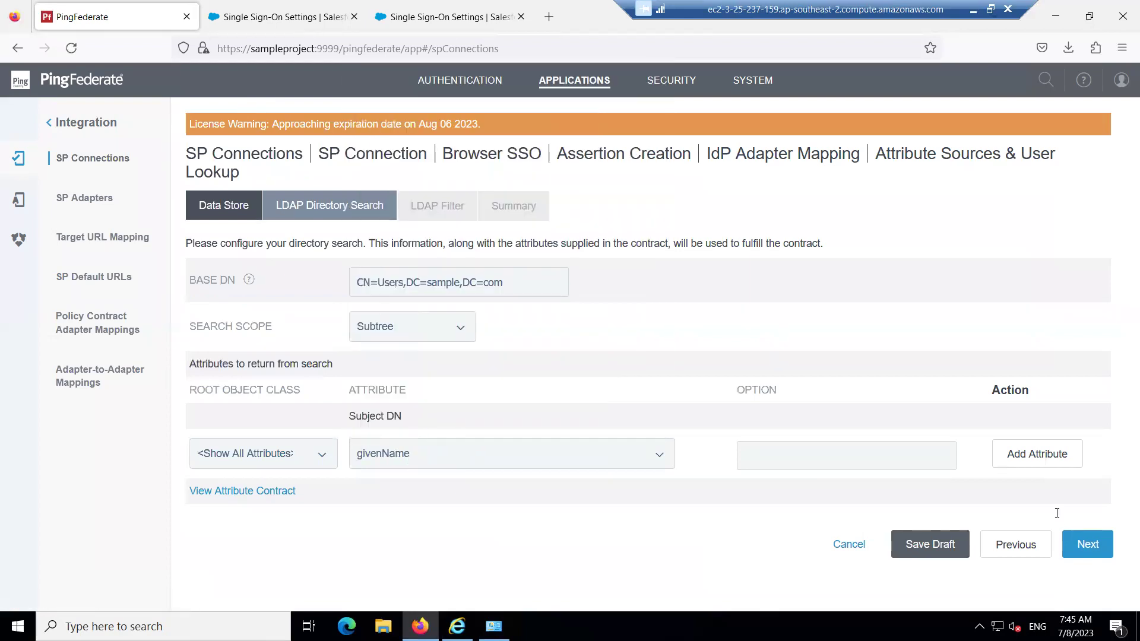
left_click(1028, 468)
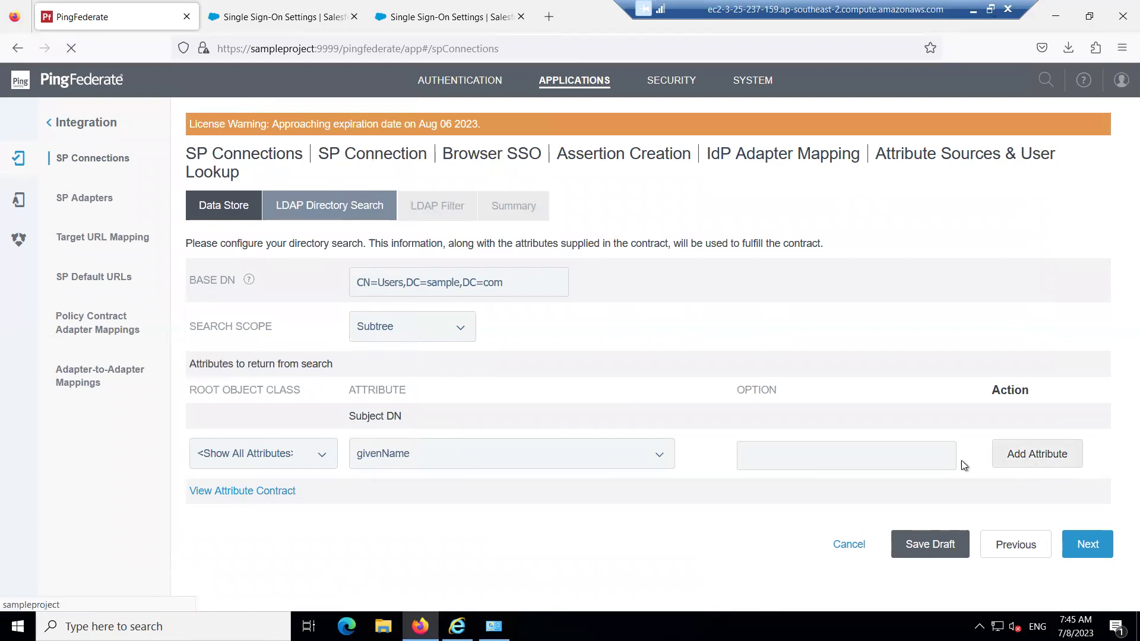
left_click(516, 484)
scroll(436, 442, "down", 5)
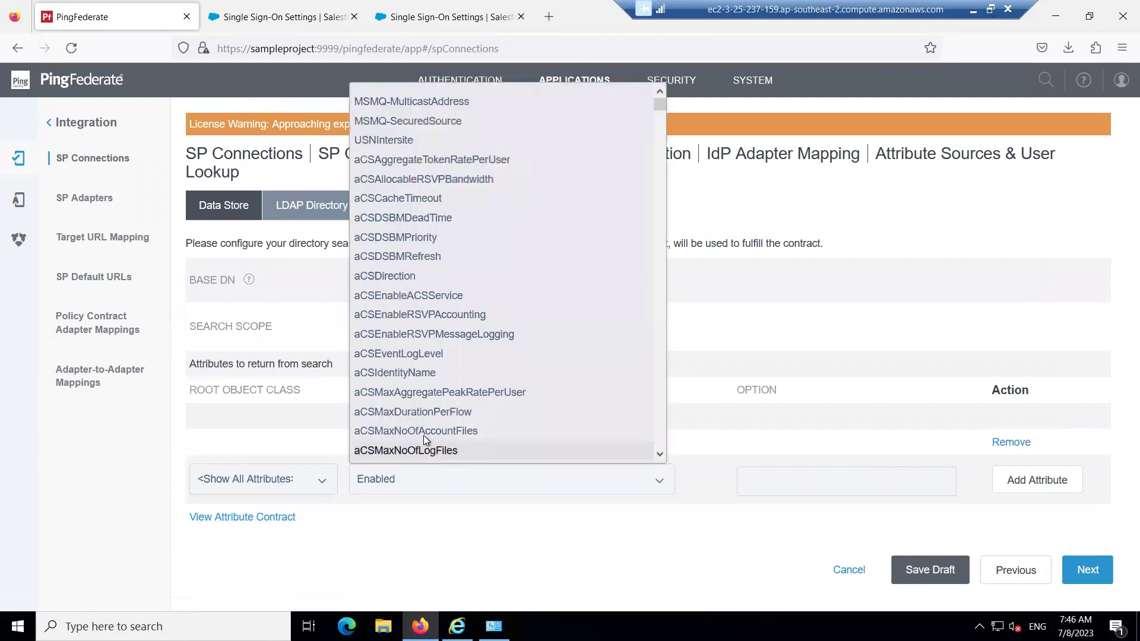
type("sn")
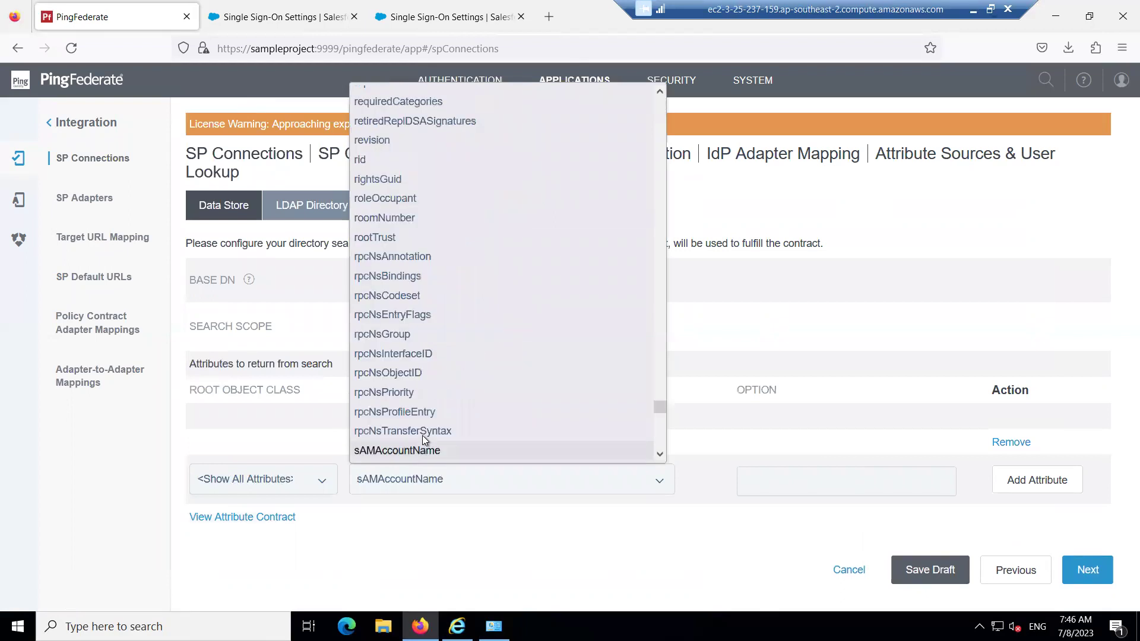
left_click(359, 452)
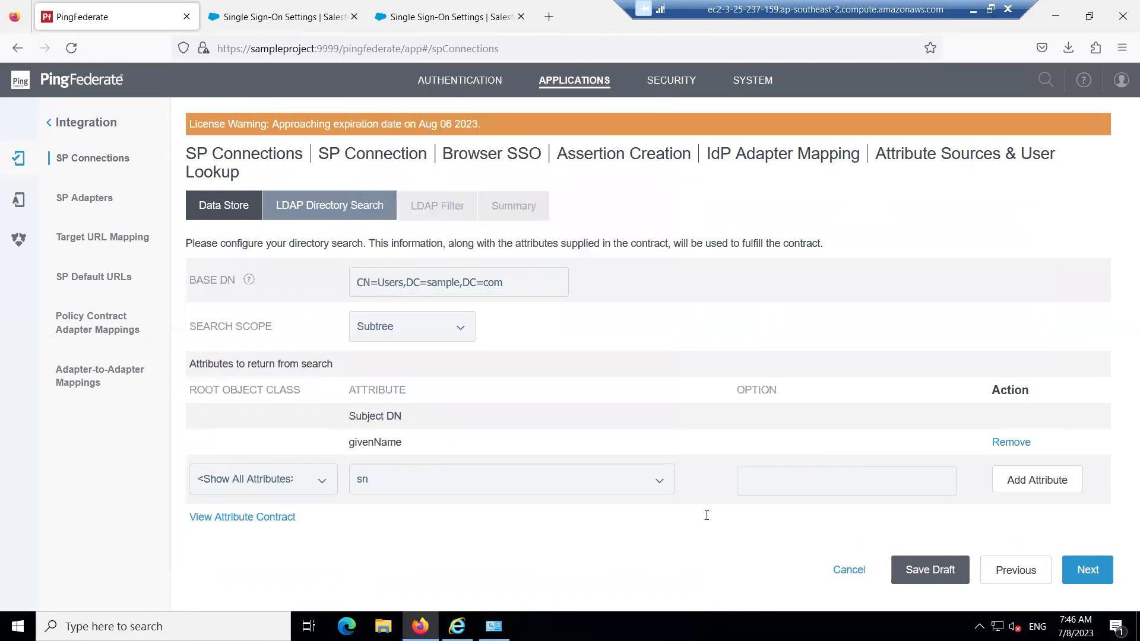
left_click(1028, 481)
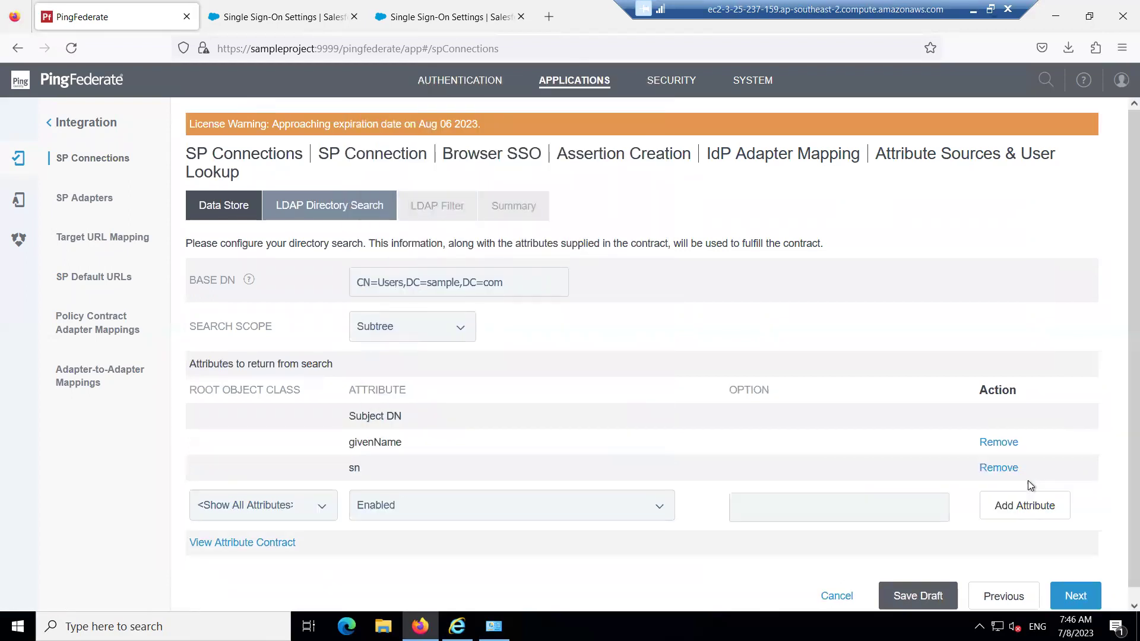
- Add mail, not mailAddress, as a third returned attribute
left_click(465, 514)
type("mail")
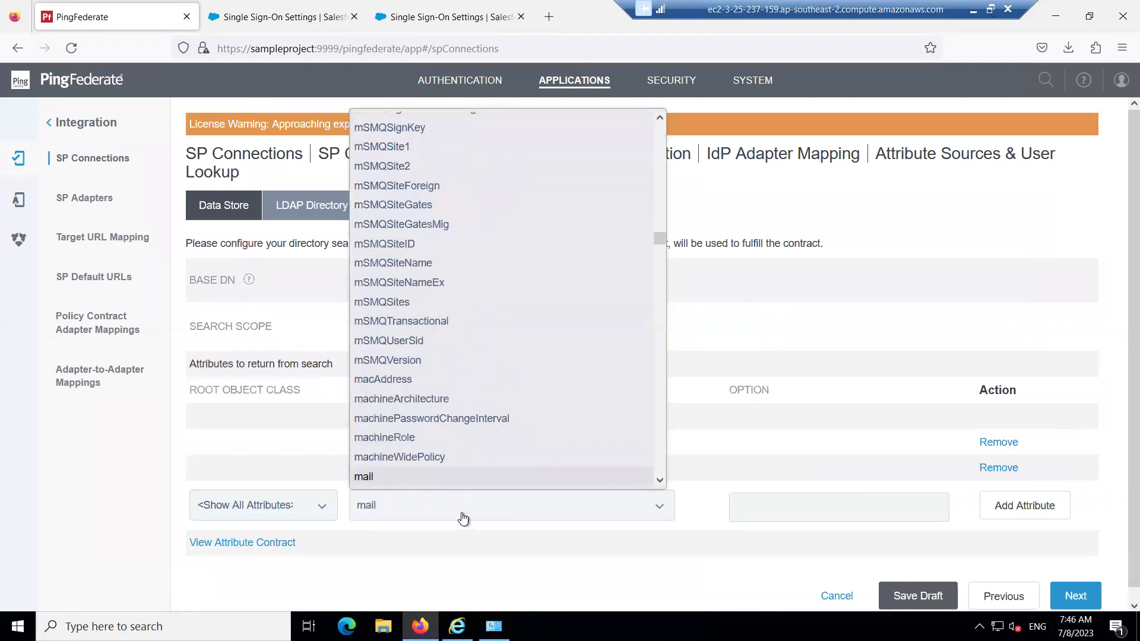
left_click(383, 483)
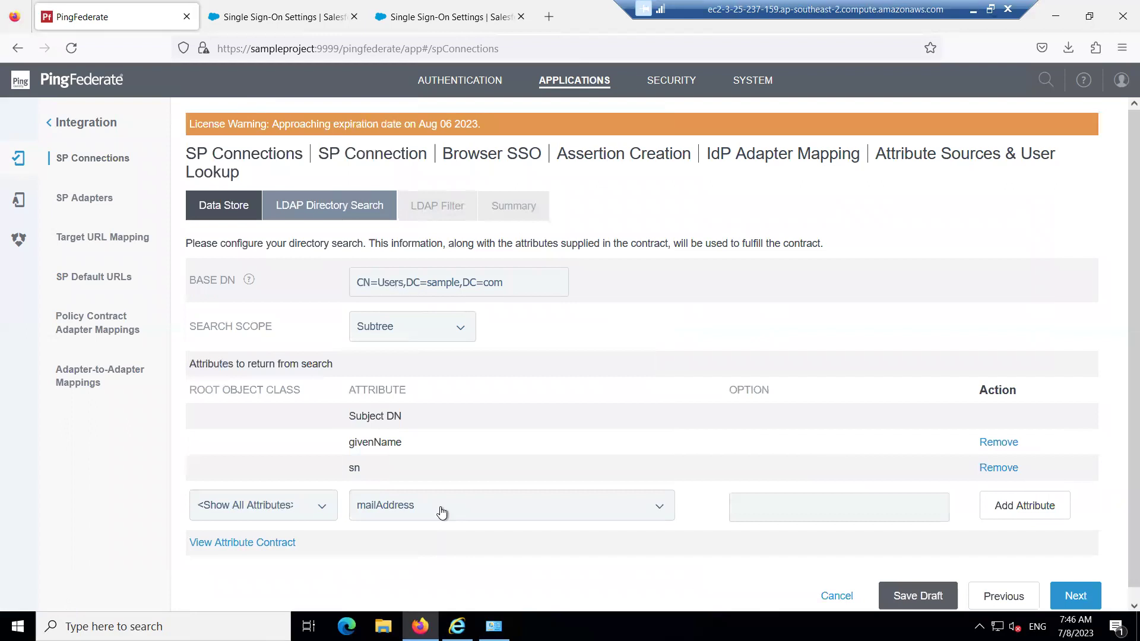
left_click(442, 511)
left_click(368, 464)
left_click(1025, 505)
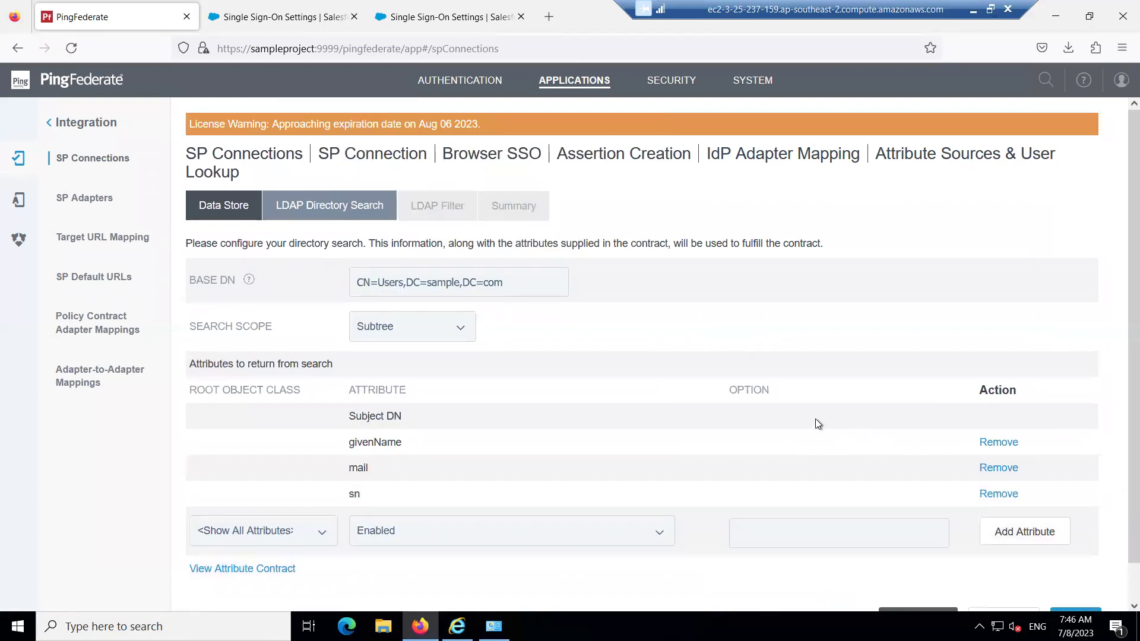
scroll(819, 423, "down", 1)
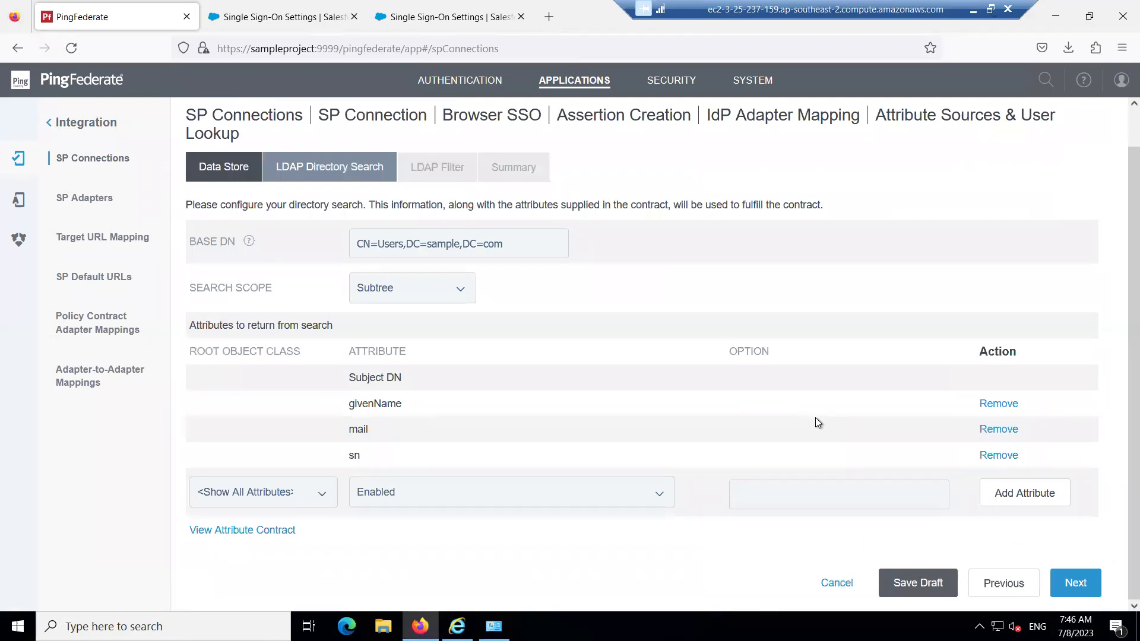
- Build the filter sAMAccountName=${username} from the copied ${username} adapter value
left_click(1077, 584)
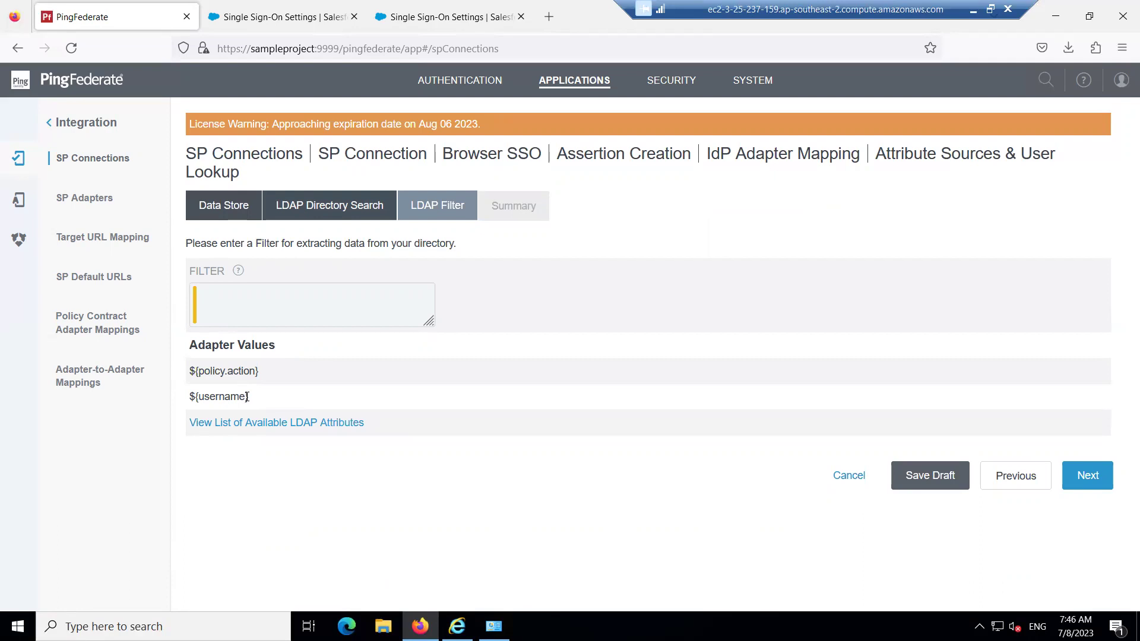
left_click_drag(248, 396, 182, 393)
left_click_drag(251, 397, 184, 397)
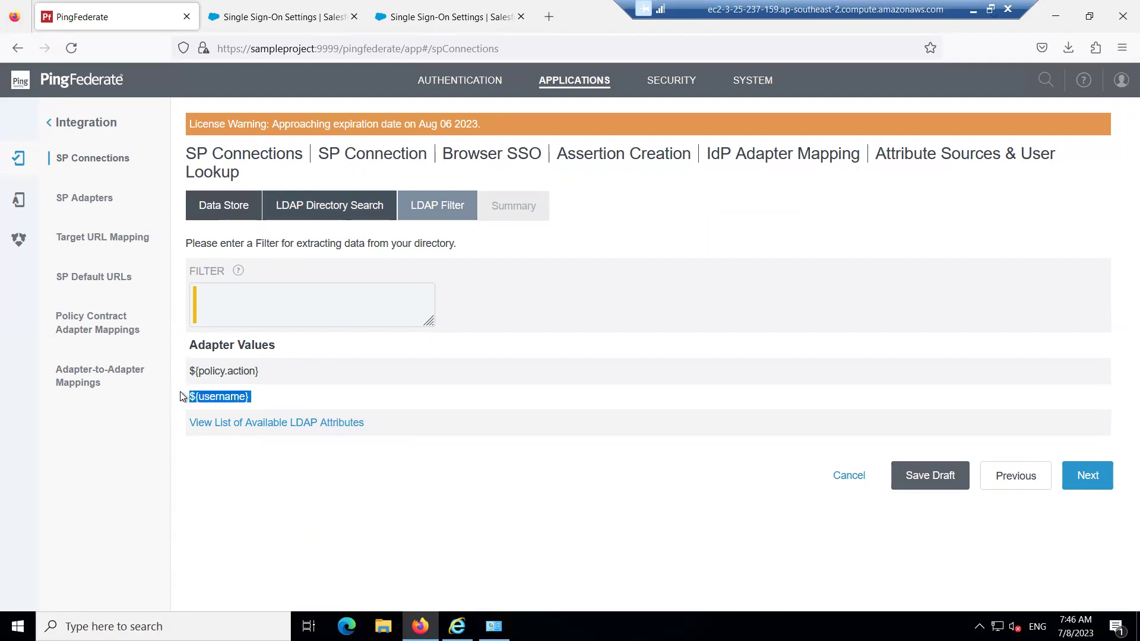
right_click(215, 395)
left_click(256, 410)
left_click(220, 304)
right_click(221, 301)
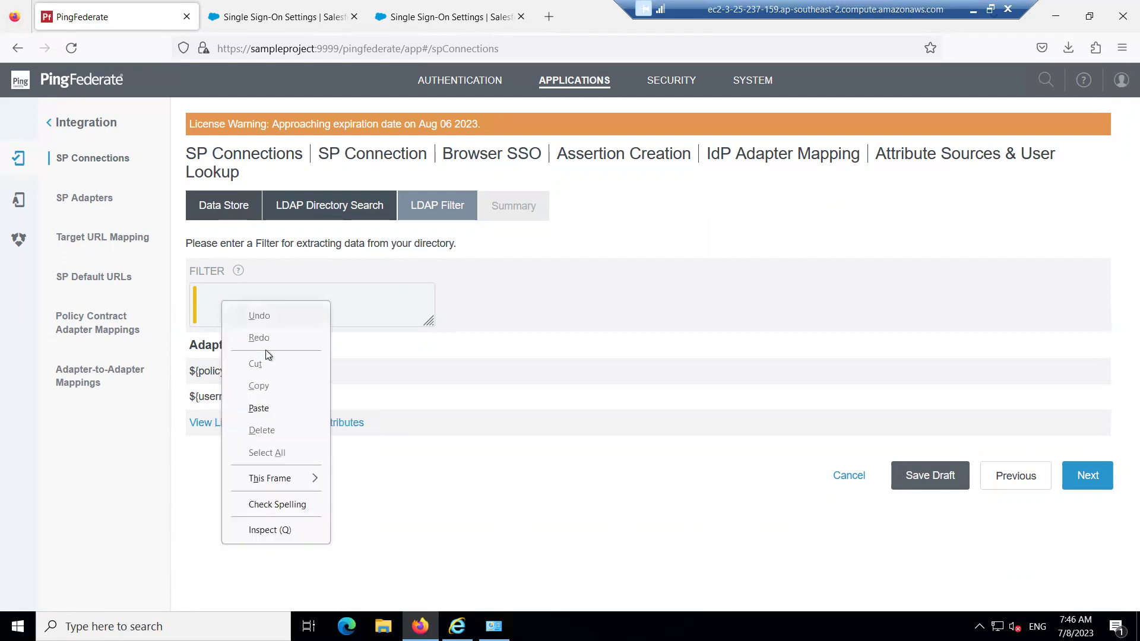
left_click(261, 407)
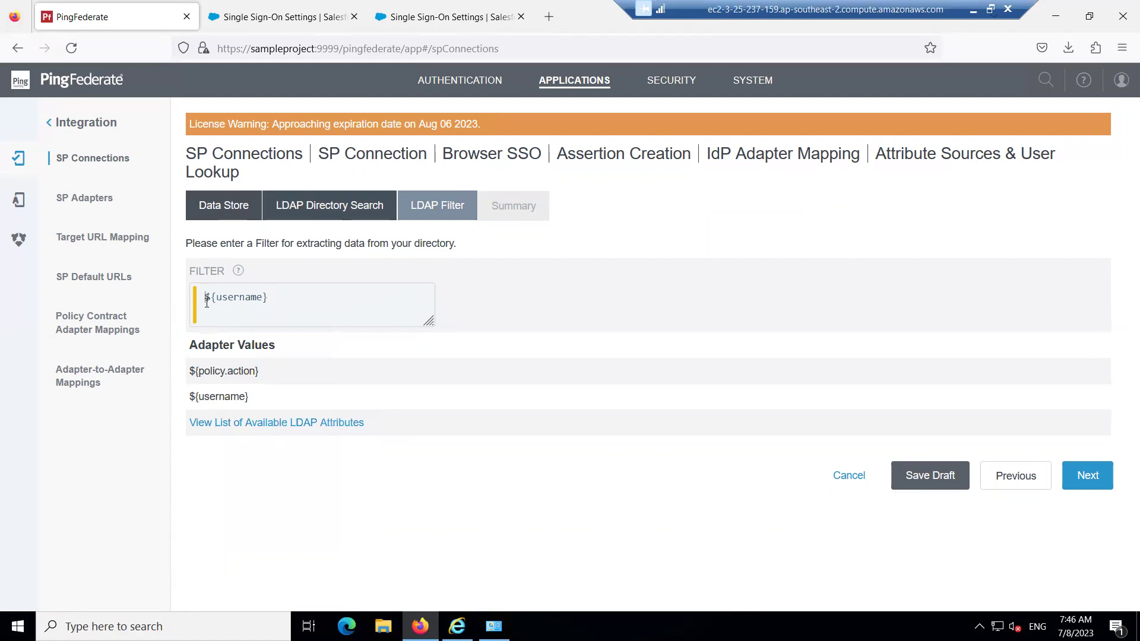
type("a")
key("BackSpace")
type("sAMAccountName")
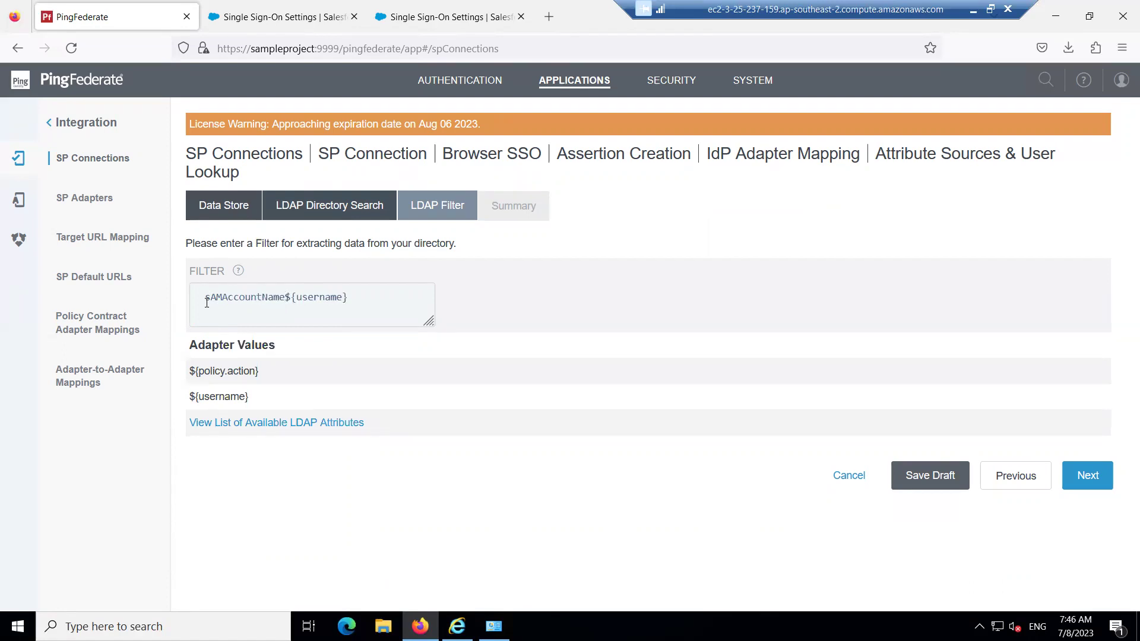
type("=")
left_click_drag(281, 300, 211, 305)
- Review the DS1store attribute source summary, finish it, and continue to contract fulfillment
left_click(216, 303)
left_click(1096, 479)
scroll(867, 383, "down", 3)
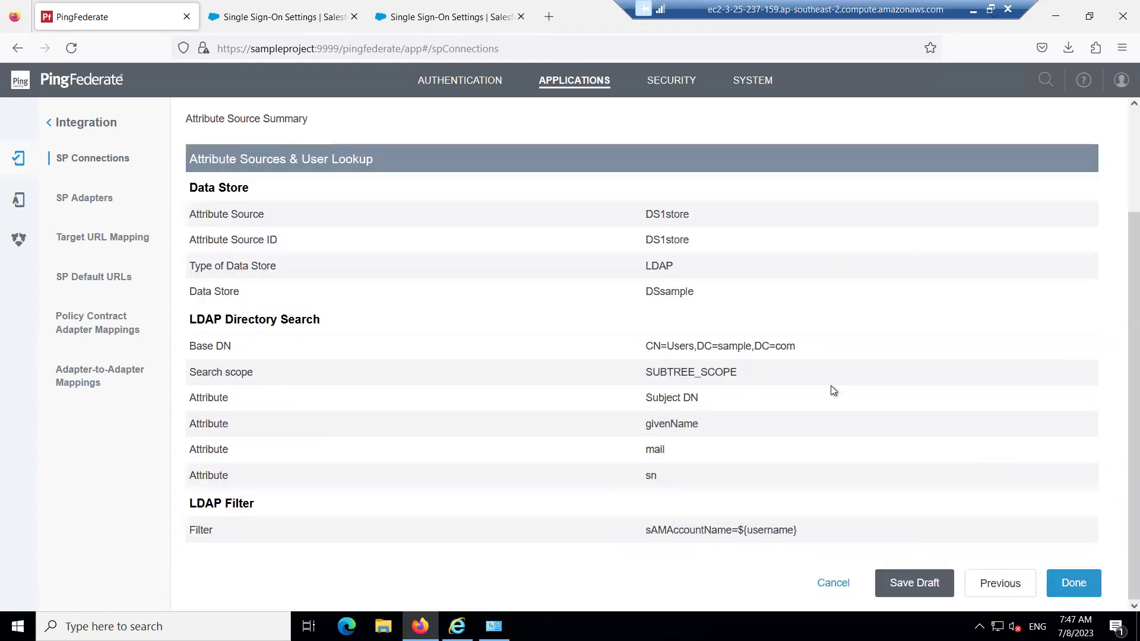
left_click(1081, 581)
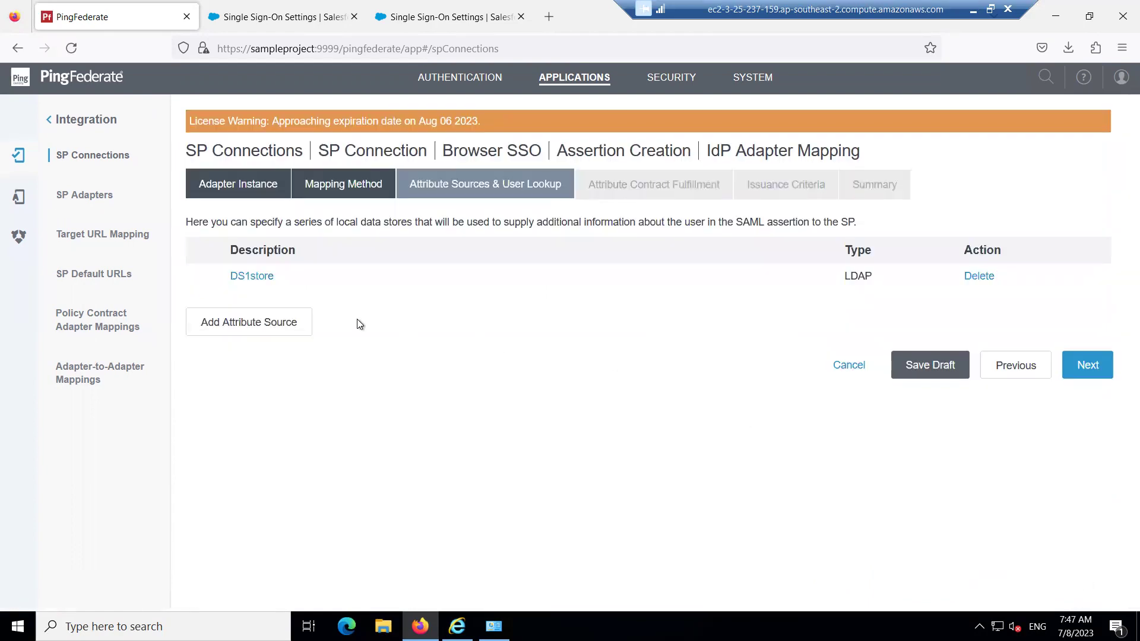
left_click(1088, 366)
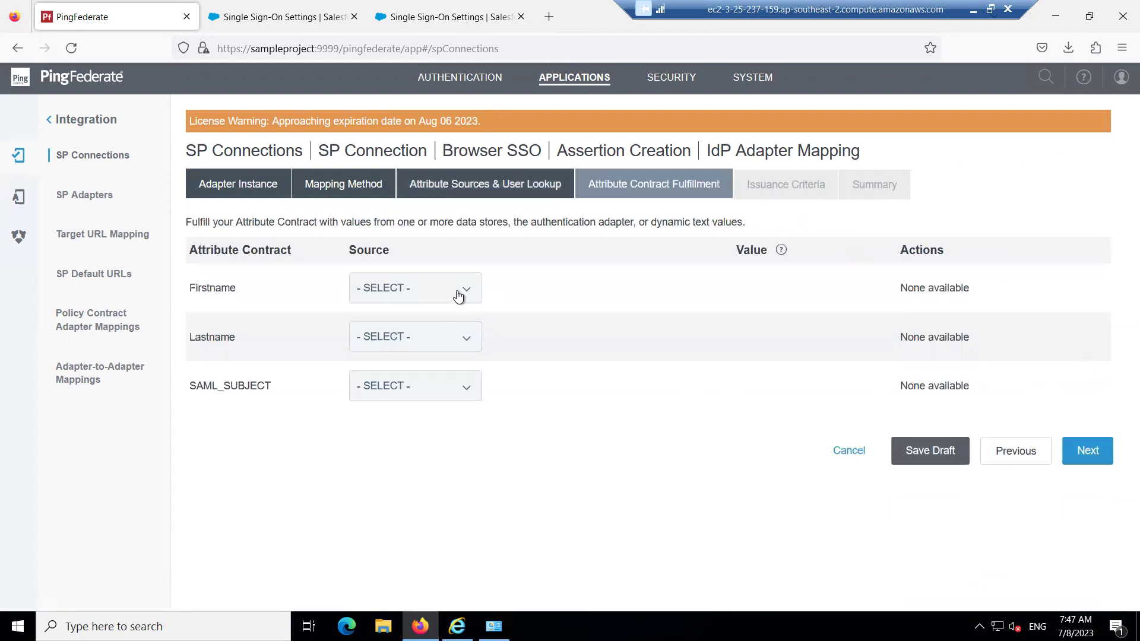
- Set the source of Firstname, Lastname and SAML_SUBJECT to LDAP (DS1store)
left_click(458, 295)
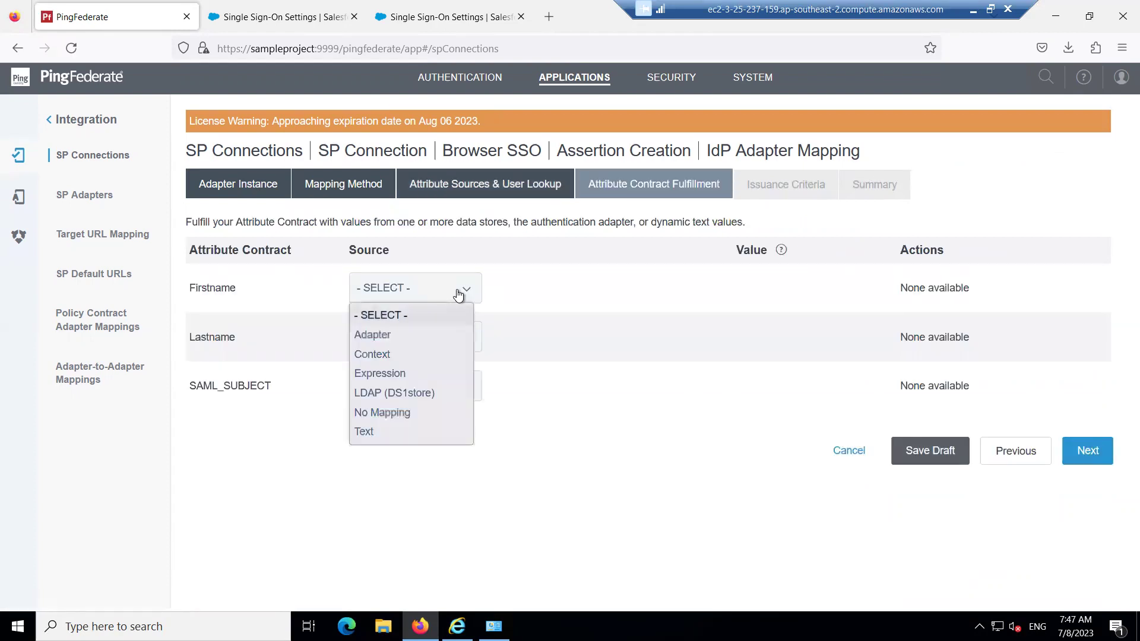
left_click(382, 393)
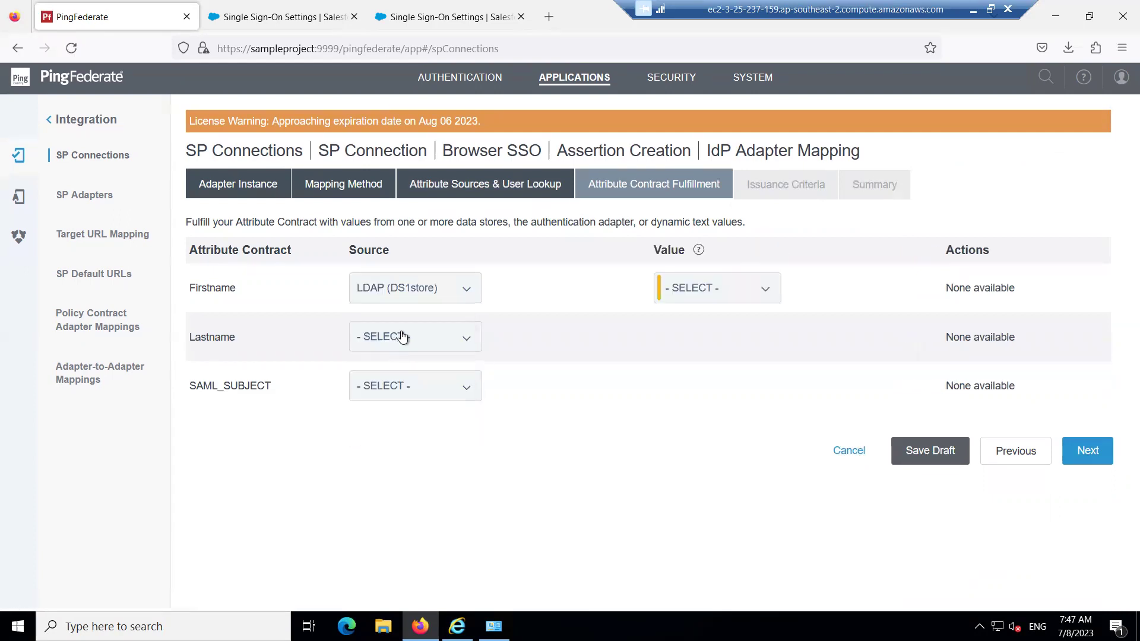
left_click(400, 337)
left_click(383, 442)
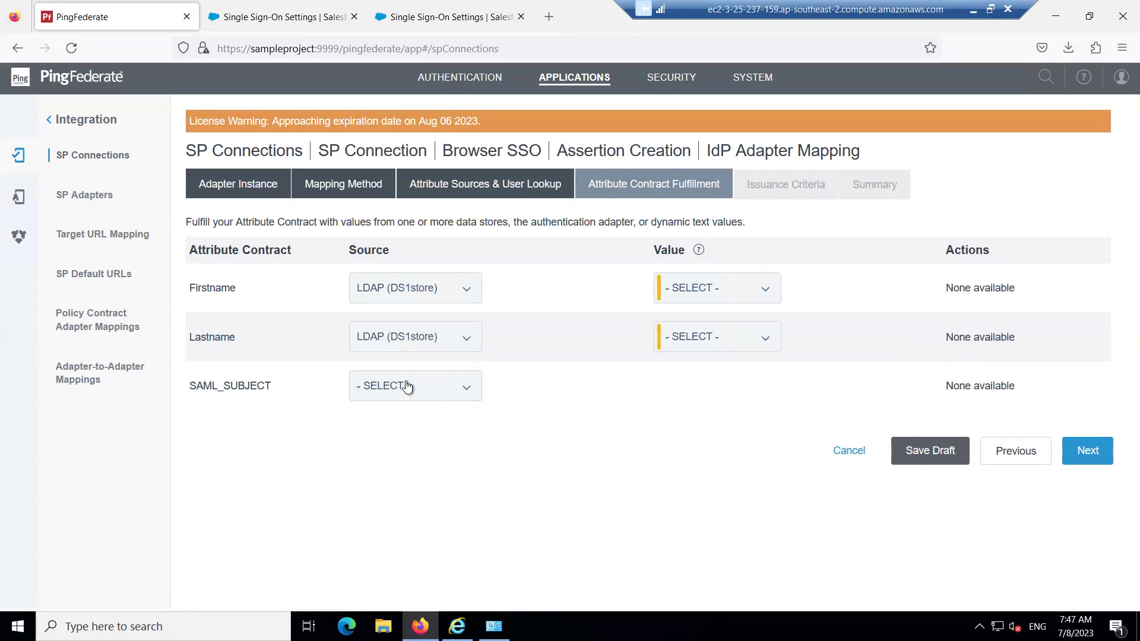
left_click(406, 388)
left_click(380, 492)
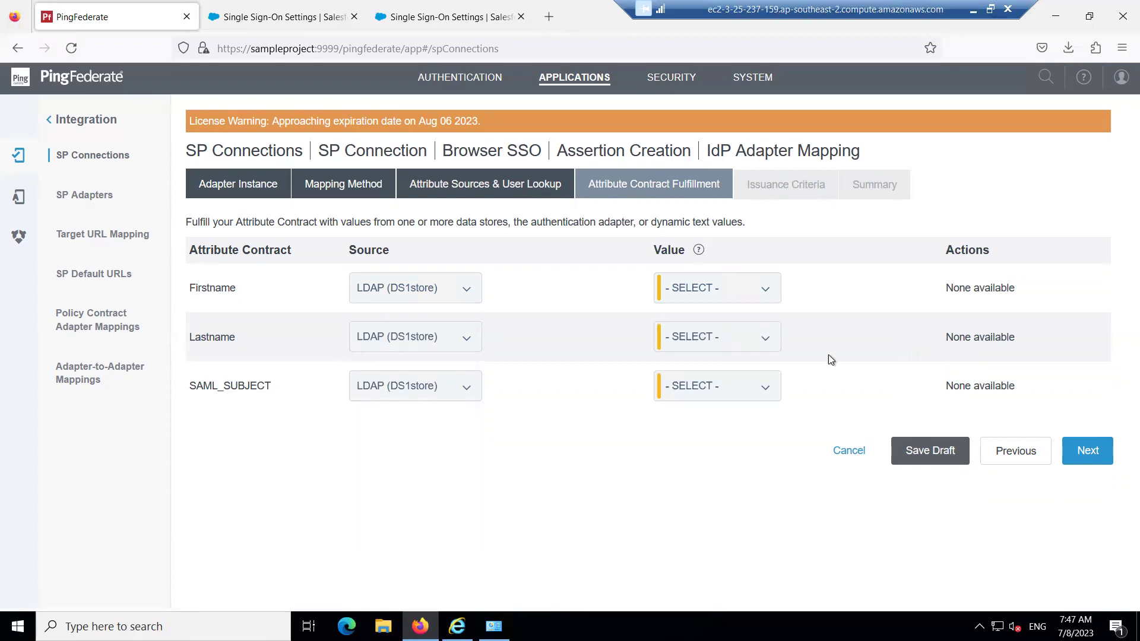
- Map Firstname to givenName, Lastname to sn and SAML_SUBJECT to mail
left_click(737, 296)
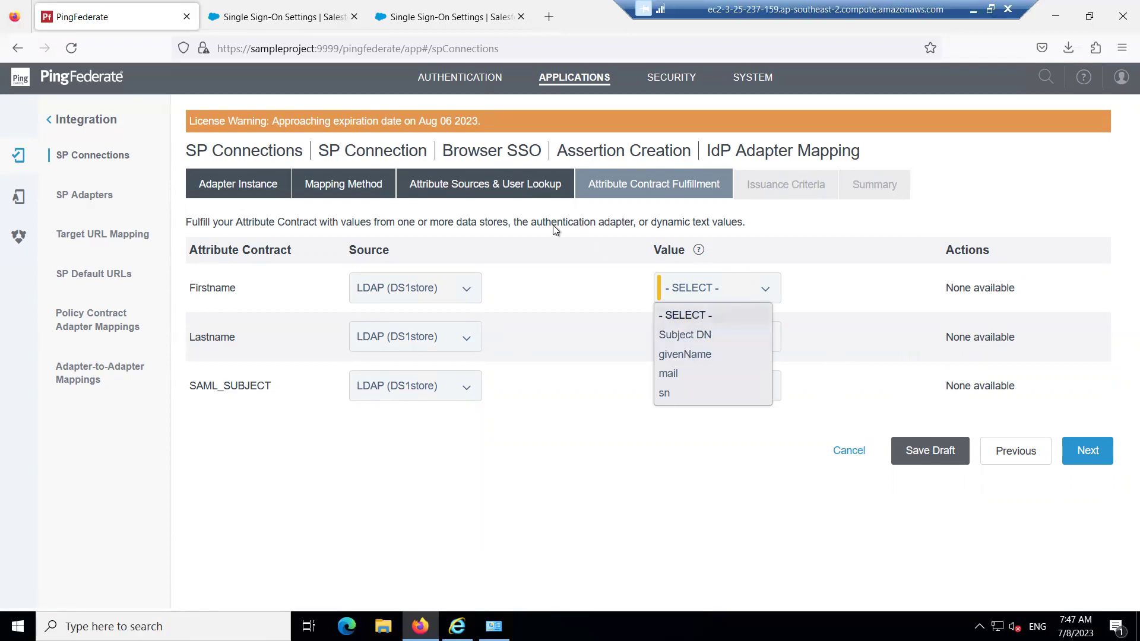
key("Down")
key("Down")
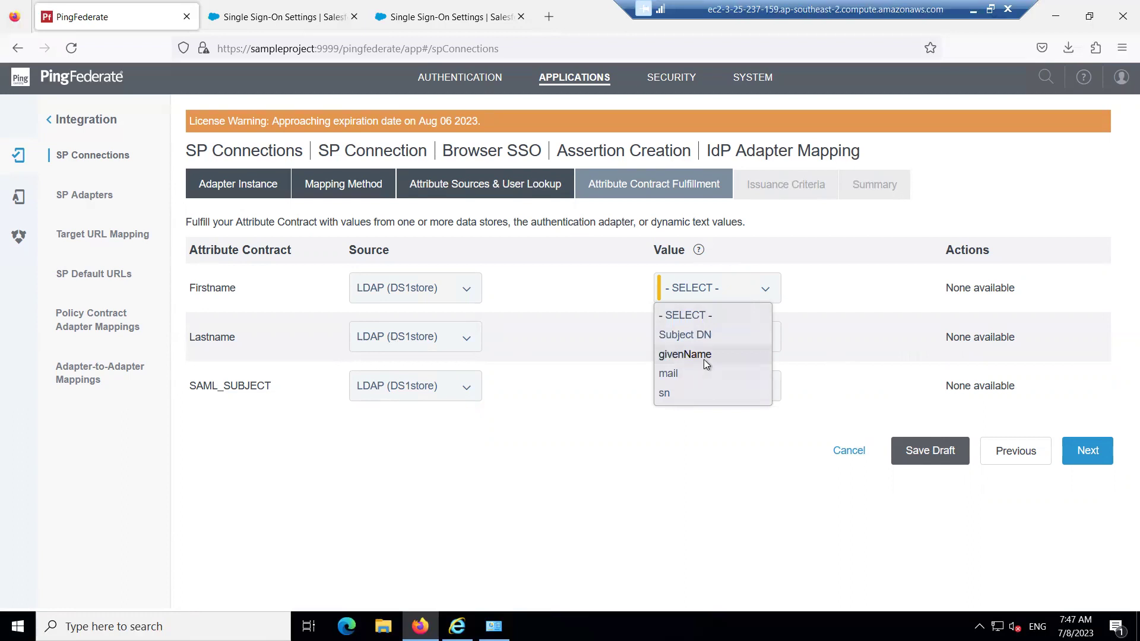
left_click(700, 357)
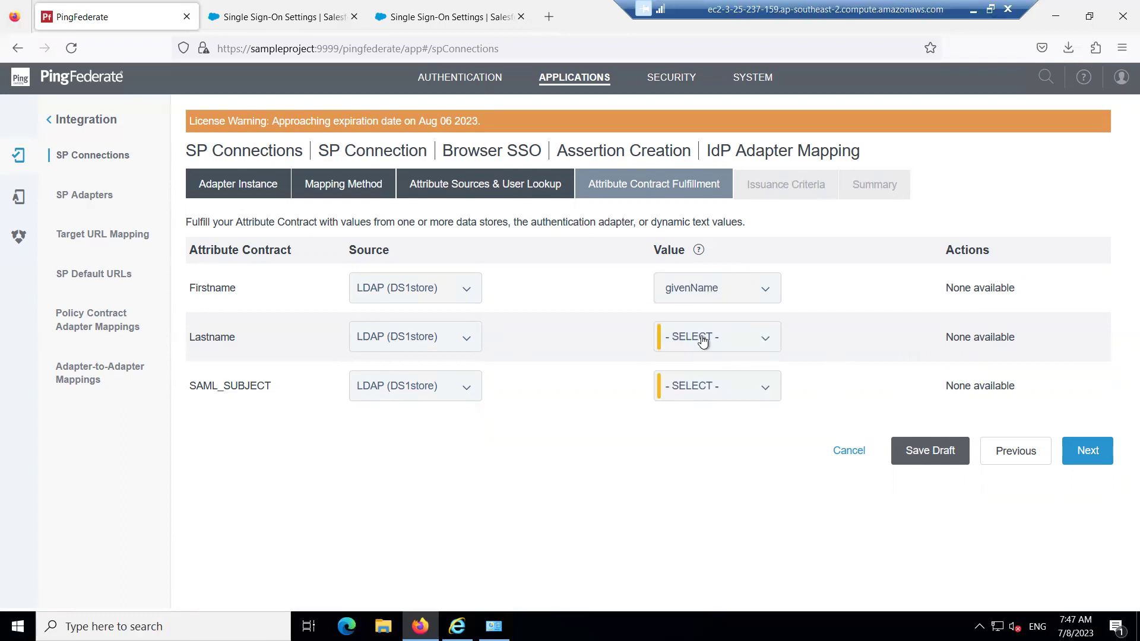
left_click(703, 339)
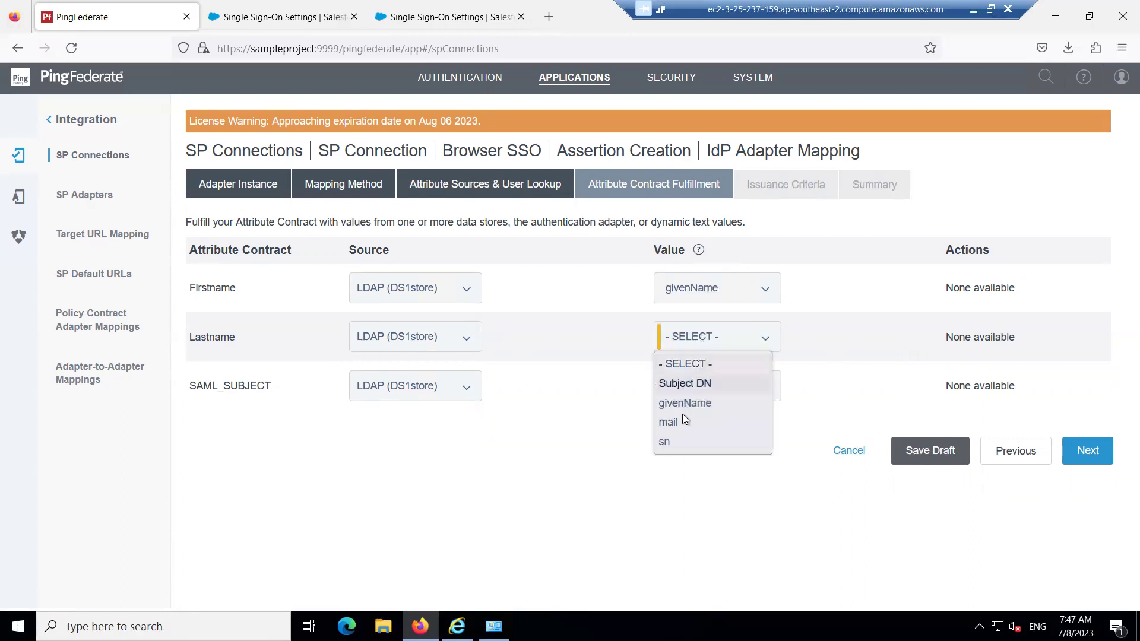
left_click(673, 442)
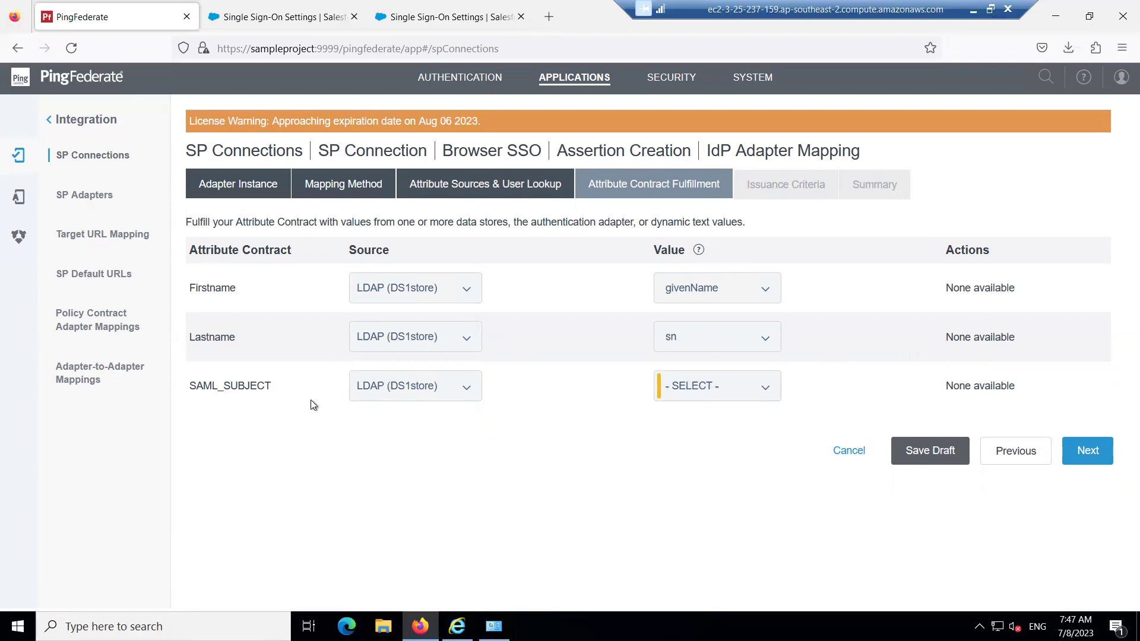
left_click(684, 387)
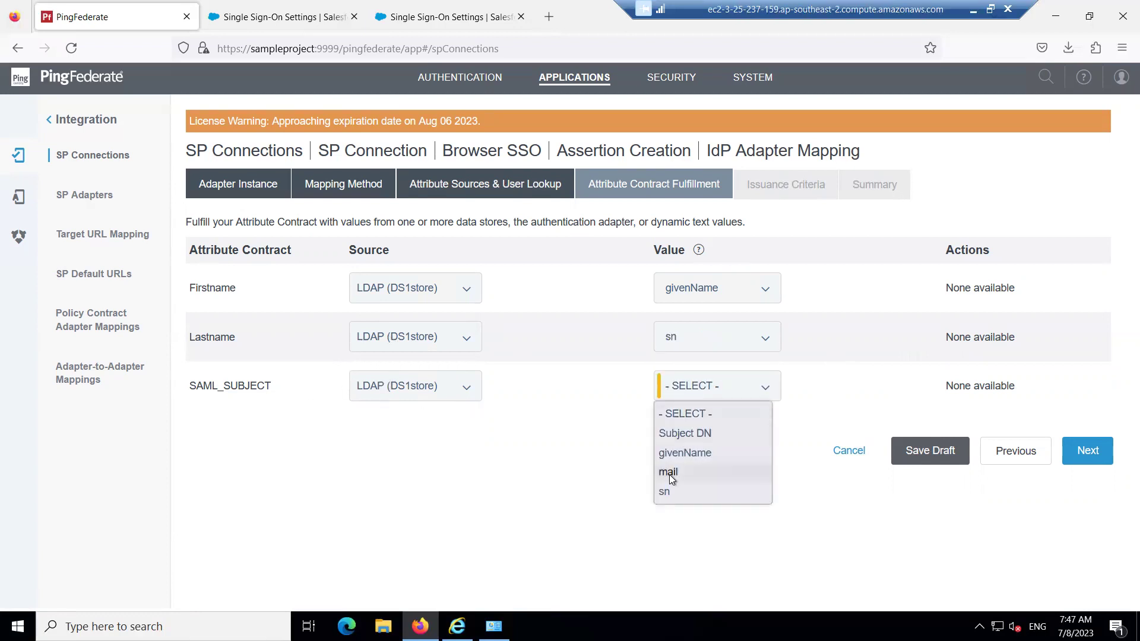
left_click(672, 475)
left_click(1089, 453)
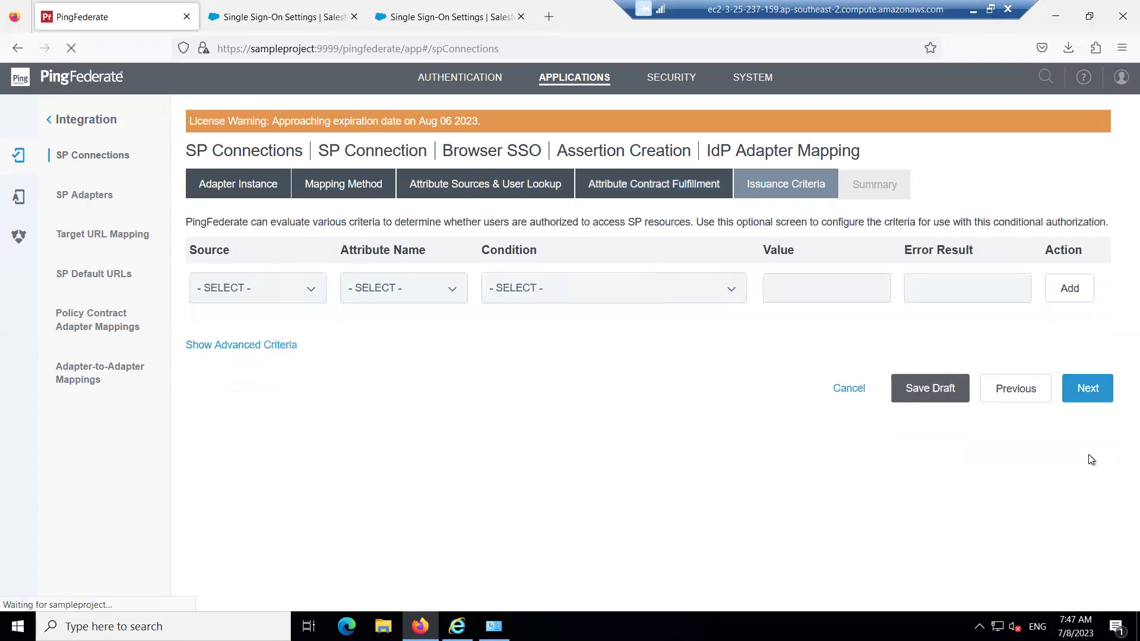
- Skip issuance criteria and finish the adapter mapping and assertion creation summaries
left_click(1091, 392)
scroll(885, 418, "down", 10)
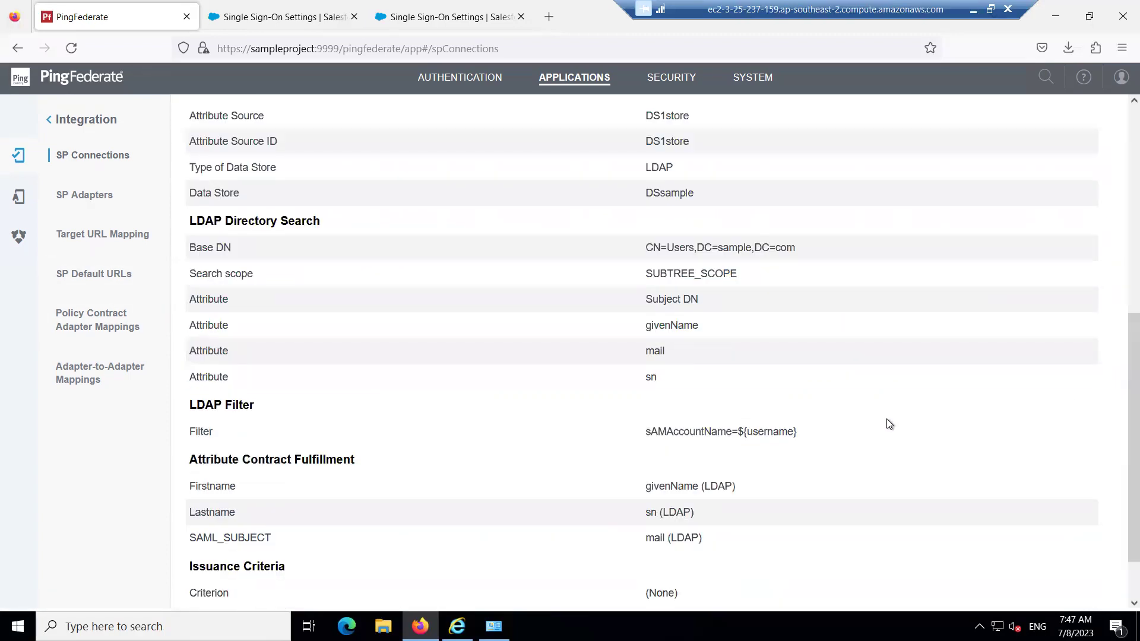
left_click(1060, 579)
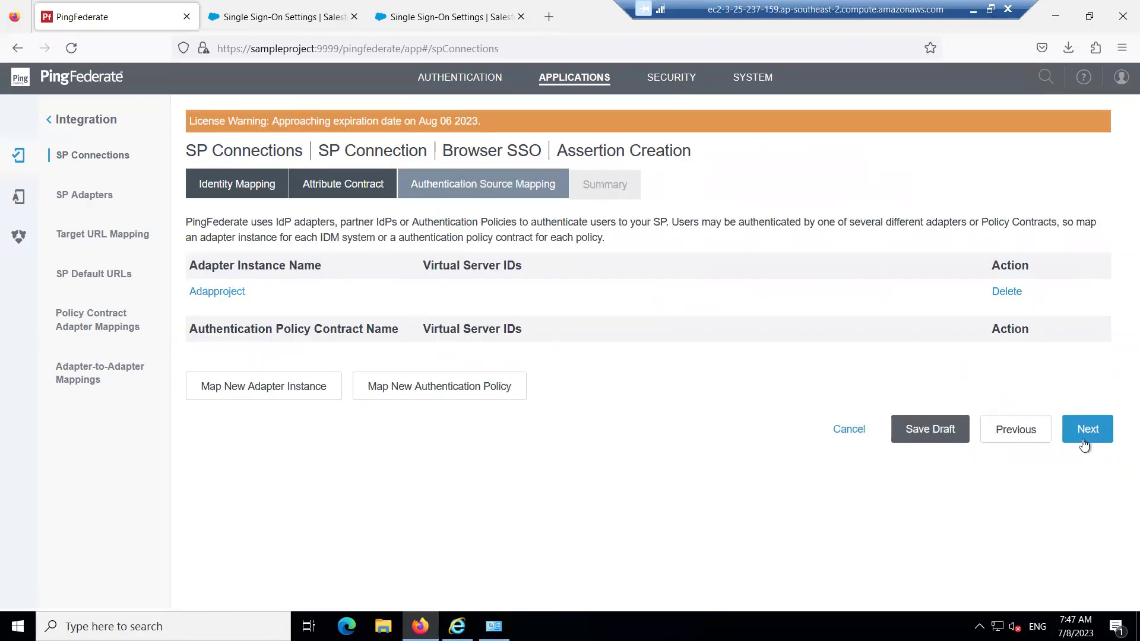
left_click(1087, 440)
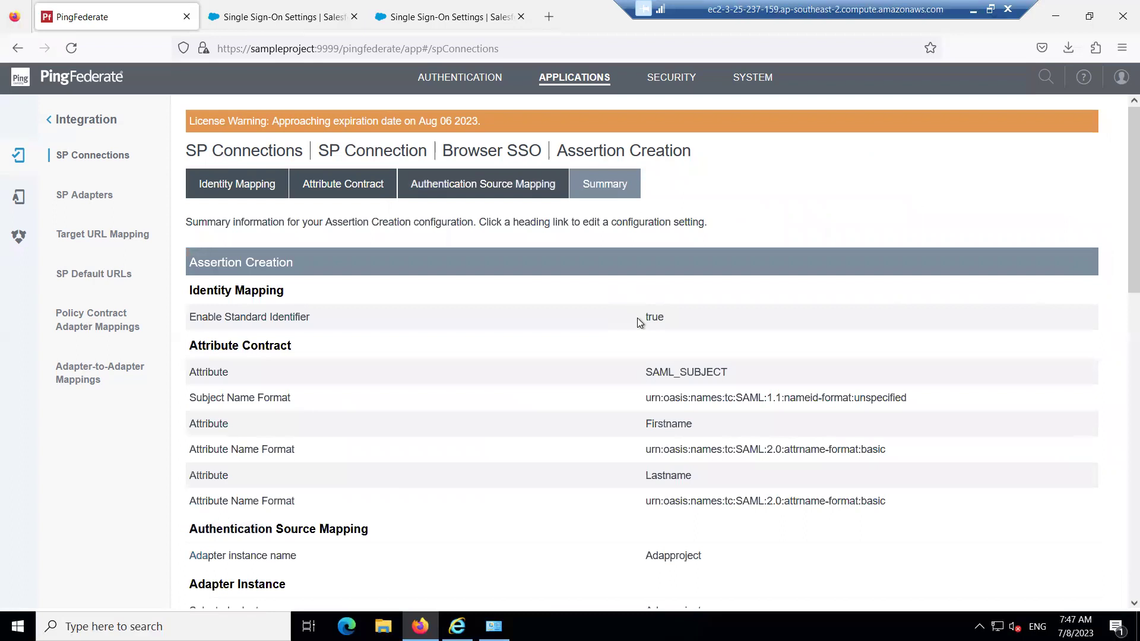
scroll(925, 419, "down", 10)
left_click(1084, 583)
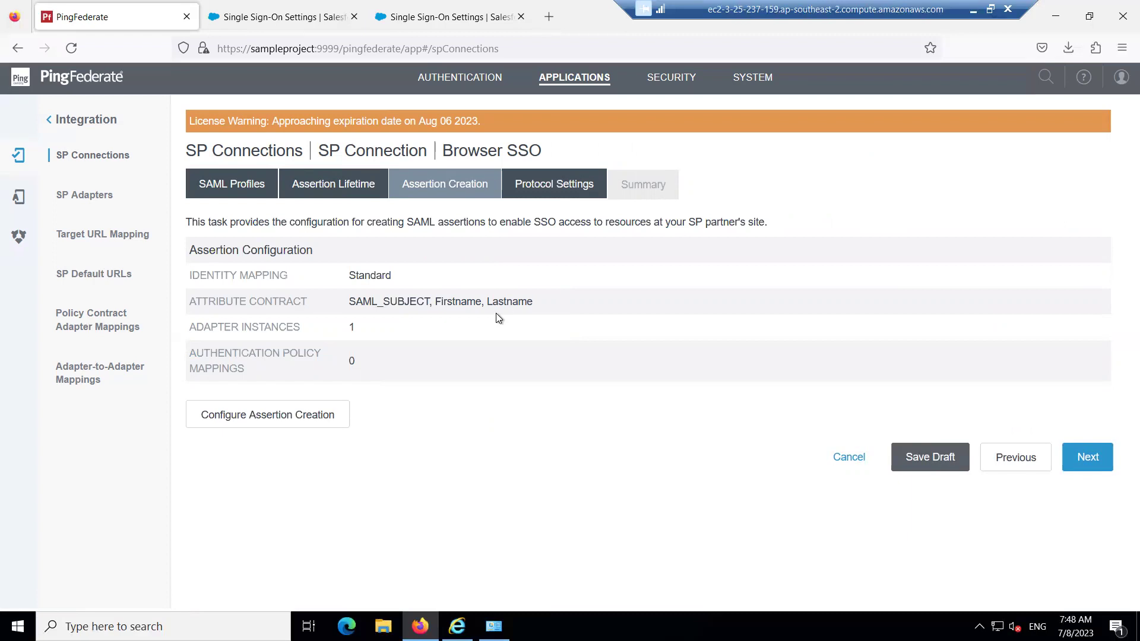
left_click(1087, 461)
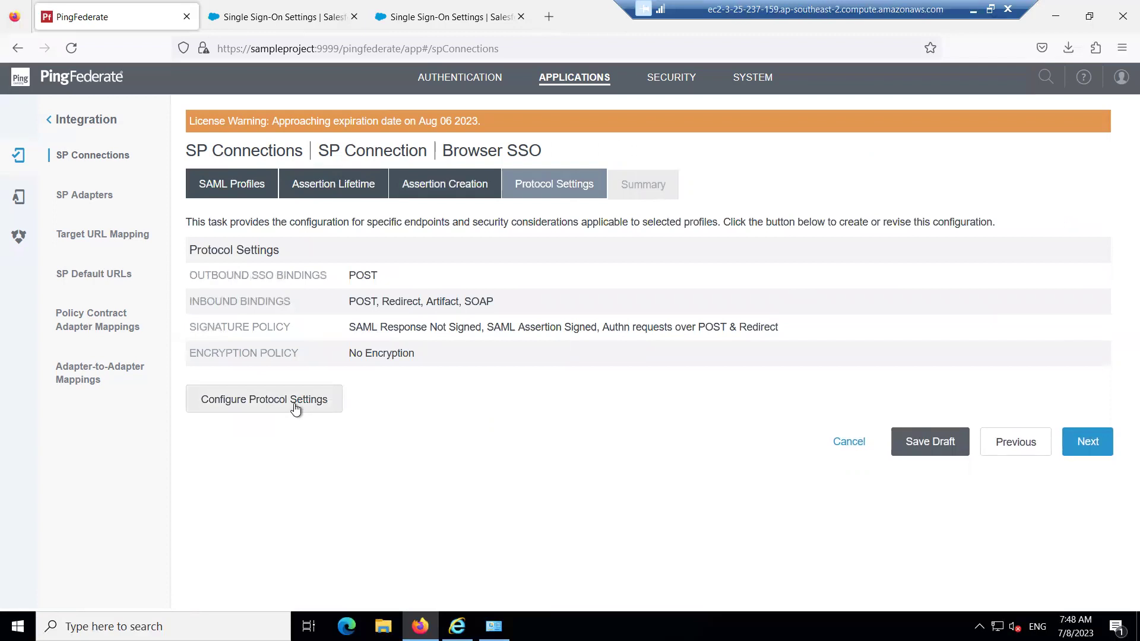
- Keep the existing ACS endpoint and untick ARTIFACT, leaving POST and REDIRECT bindings allowed
left_click(294, 406)
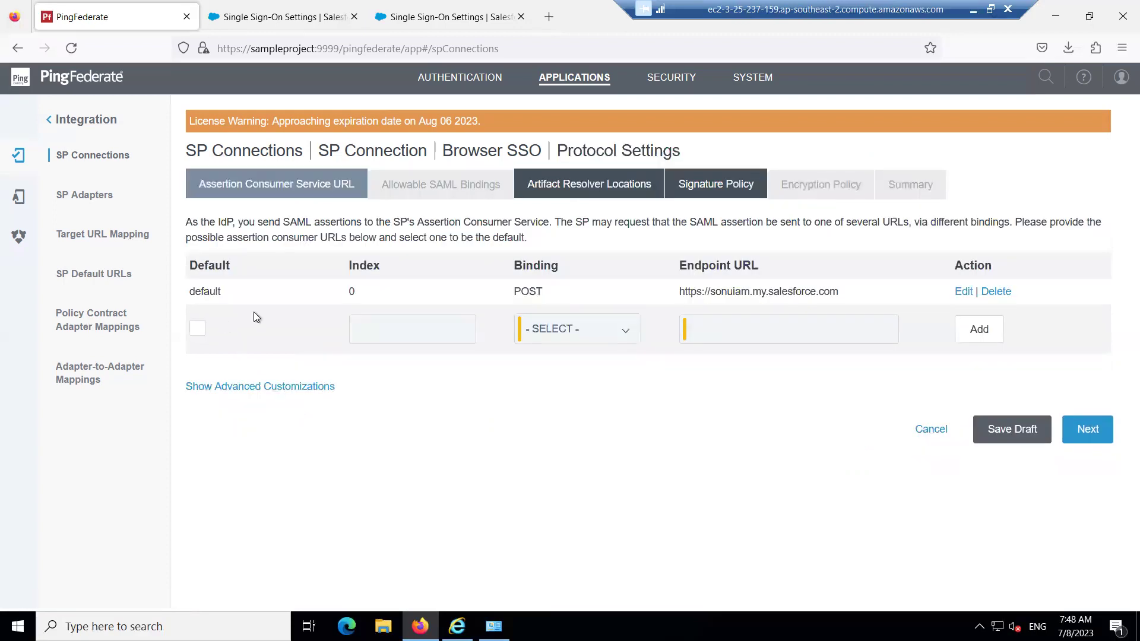
left_click(1080, 437)
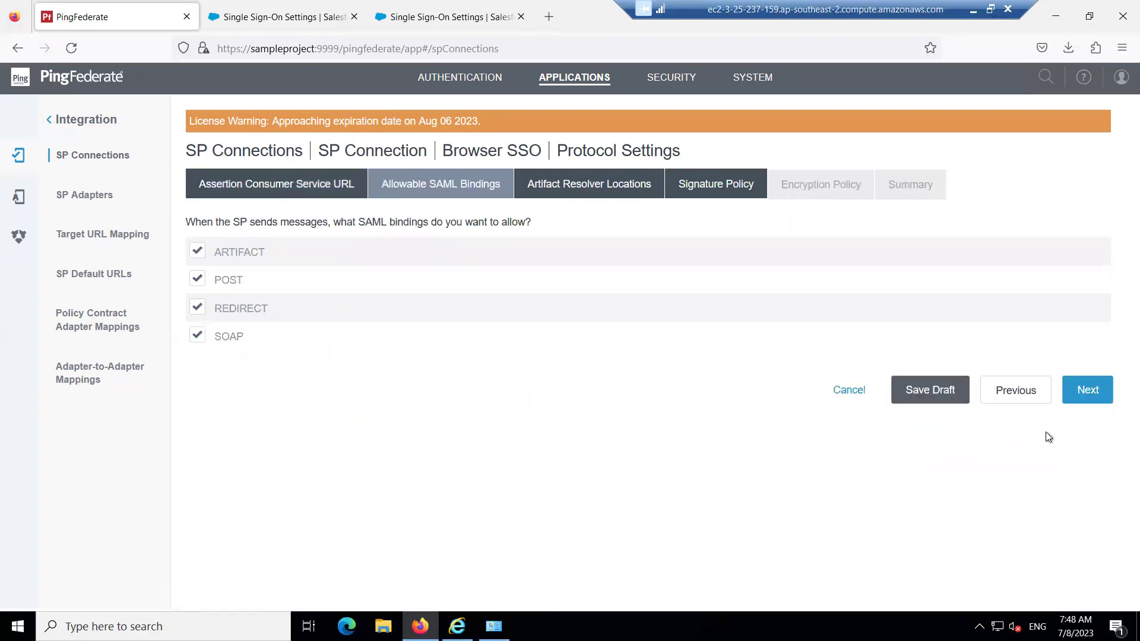
left_click(198, 254)
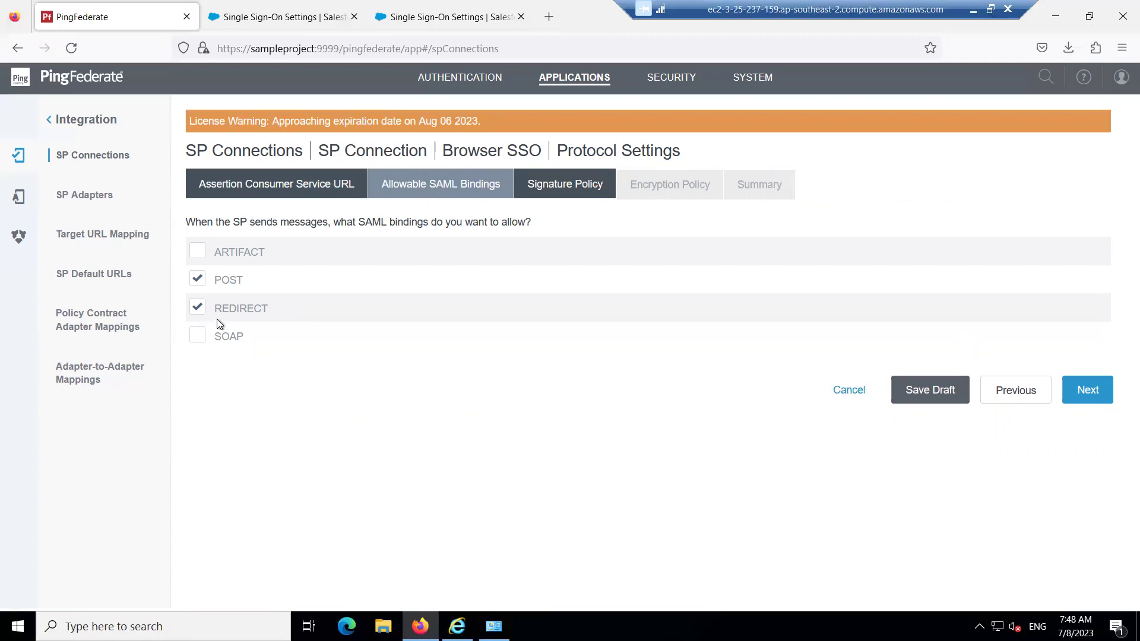
left_click(1090, 393)
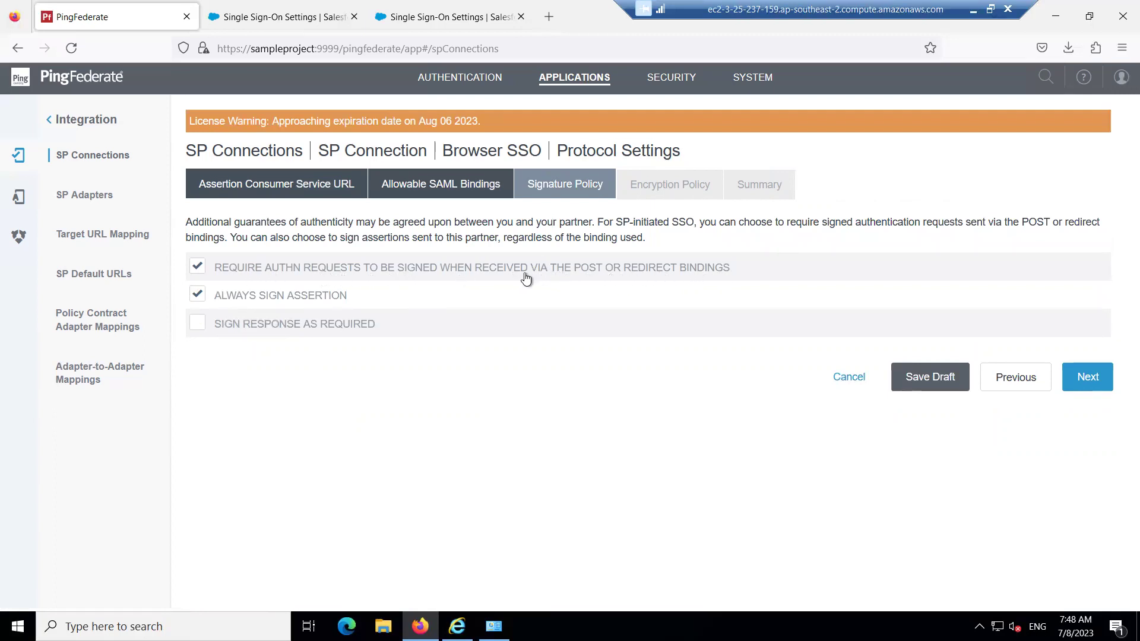
- Turn off always signing assertions, keep no encryption, and finish the protocol settings summary
left_click(197, 296)
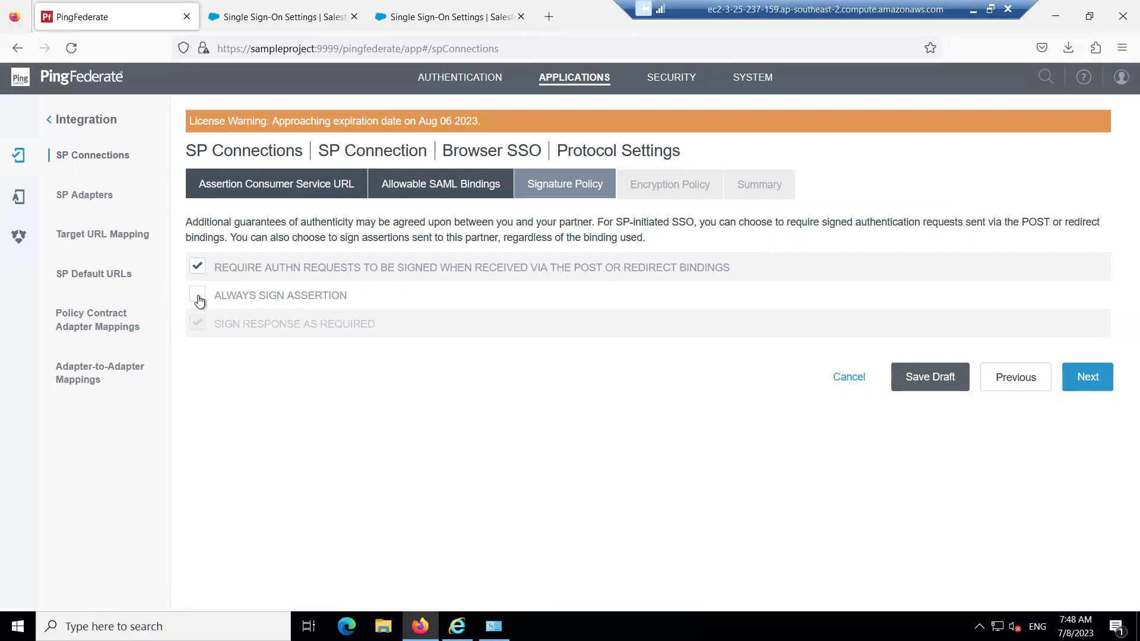
left_click(1086, 375)
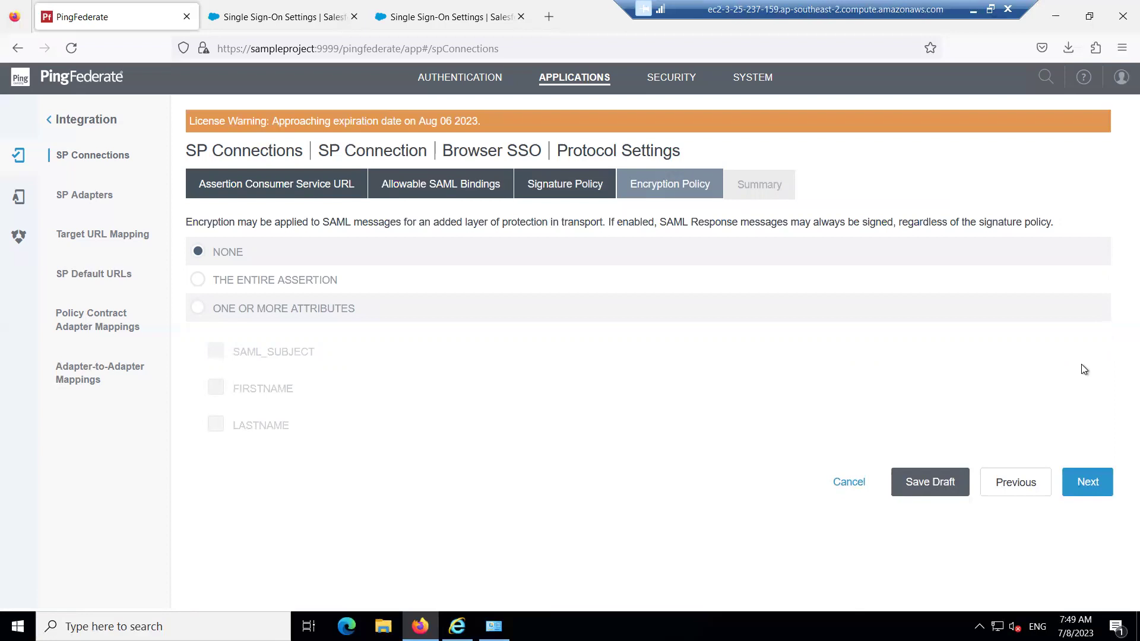
left_click(1102, 477)
scroll(735, 379, "down", 2)
scroll(695, 373, "up", 2)
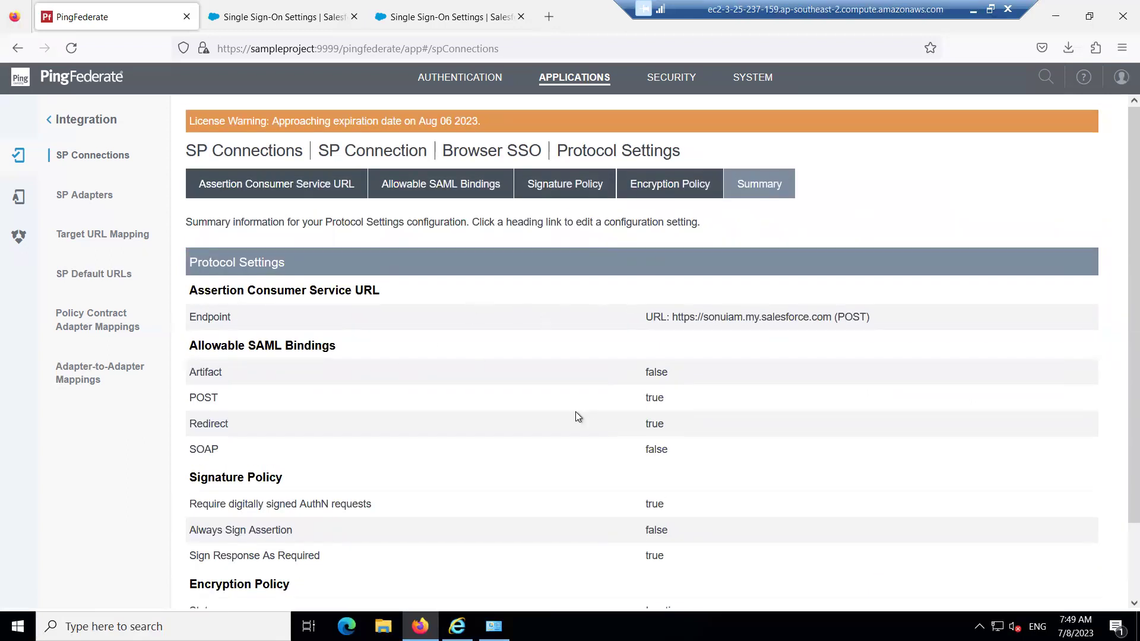
scroll(514, 392, "down", 2)
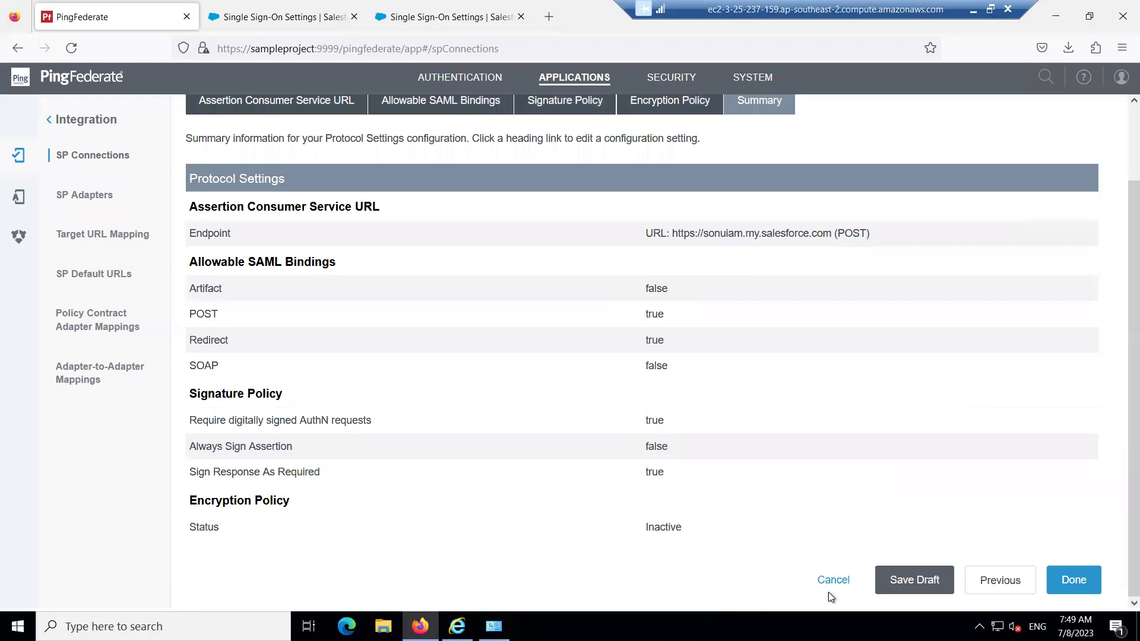
left_click(1084, 579)
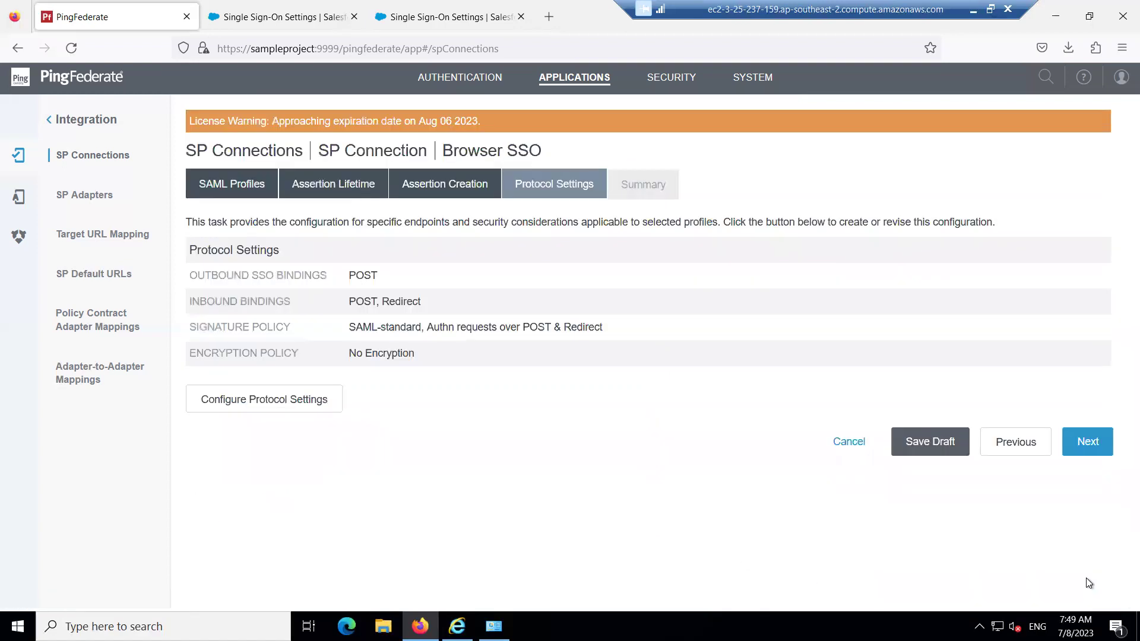
- Review and close the Browser SSO summary, reopen and close it again, then continue to Credentials
left_click(1086, 441)
scroll(896, 437, "down", 10)
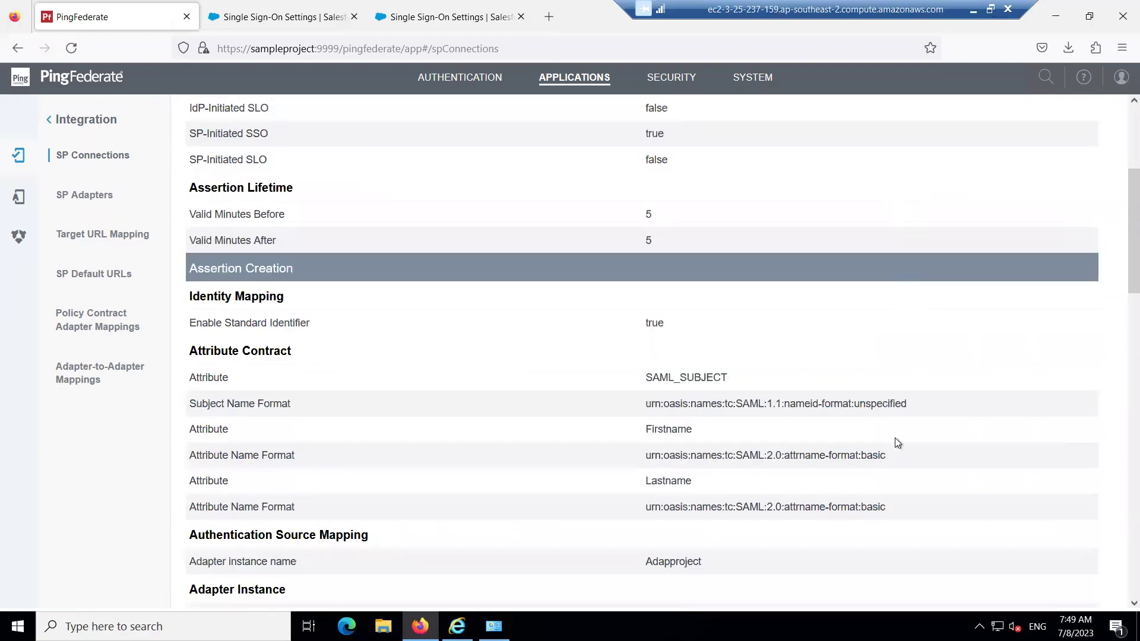
scroll(529, 409, "down", 8)
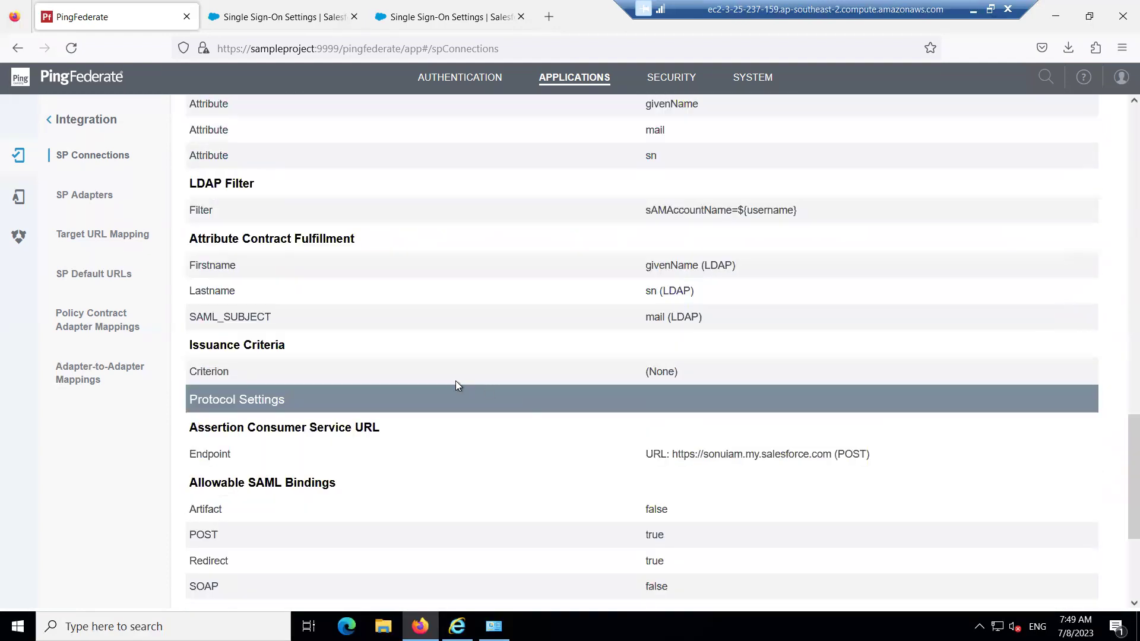
scroll(818, 420, "down", 4)
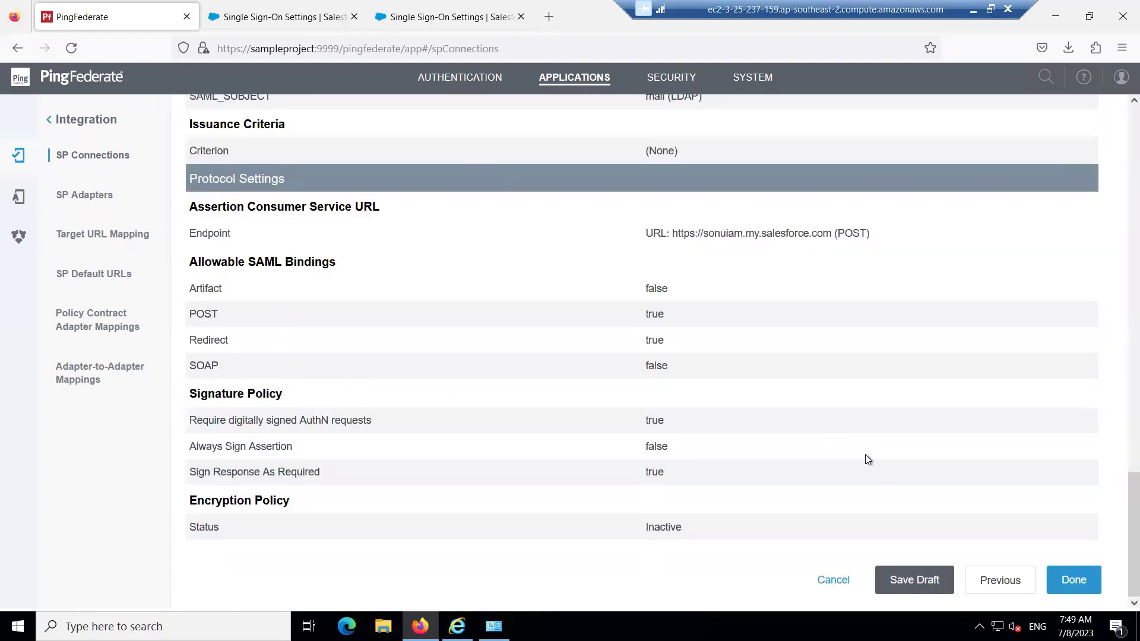
left_click(1075, 587)
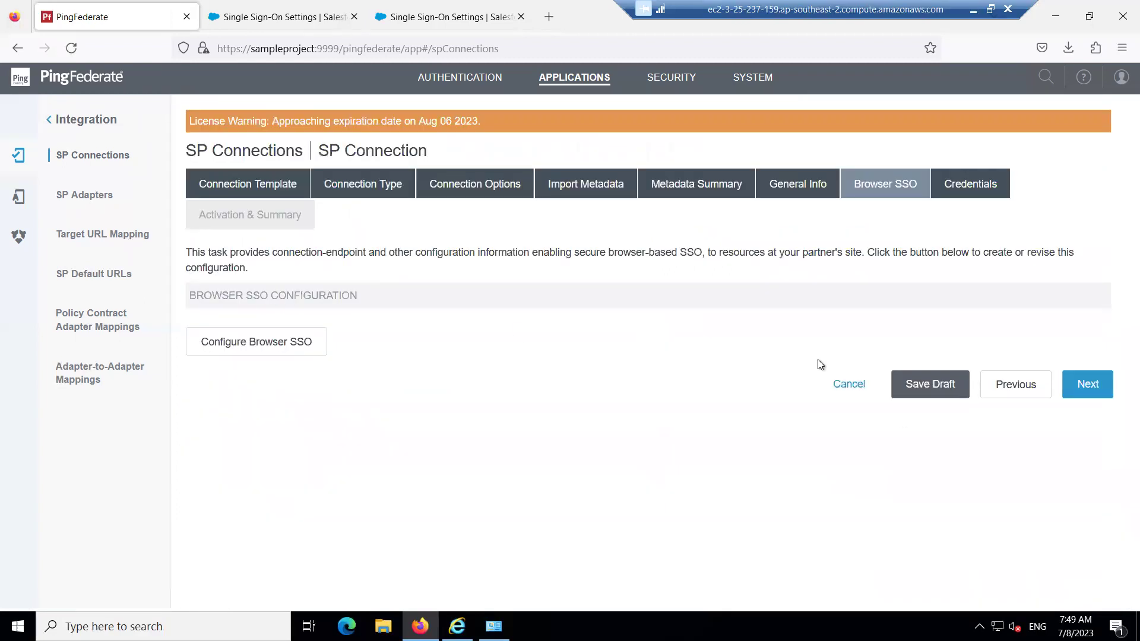
left_click(302, 344)
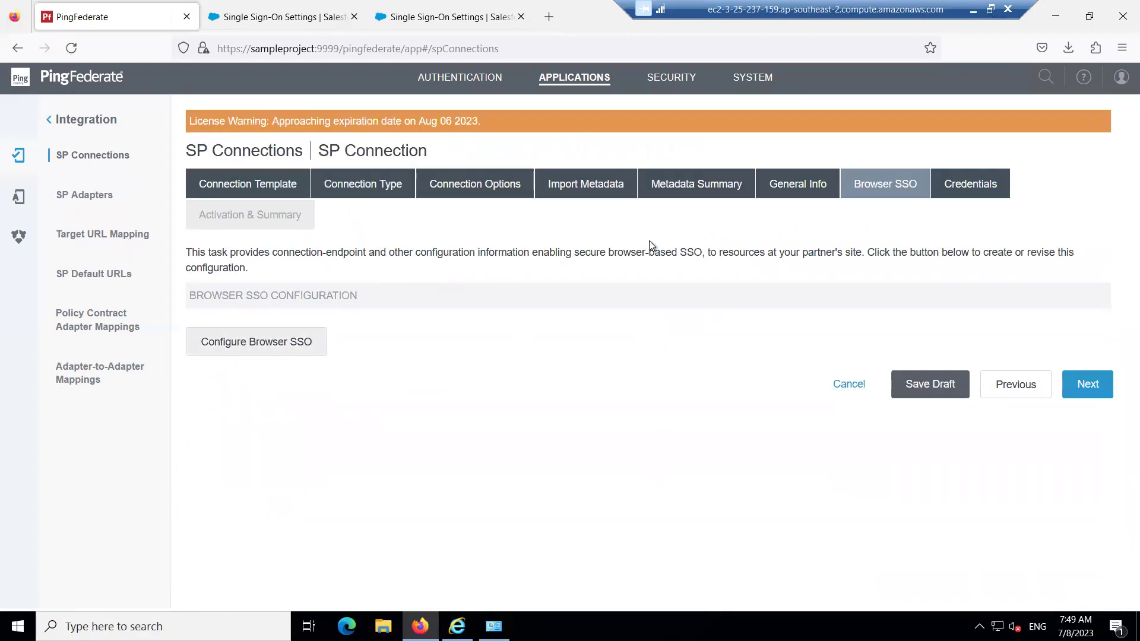
left_click(262, 343)
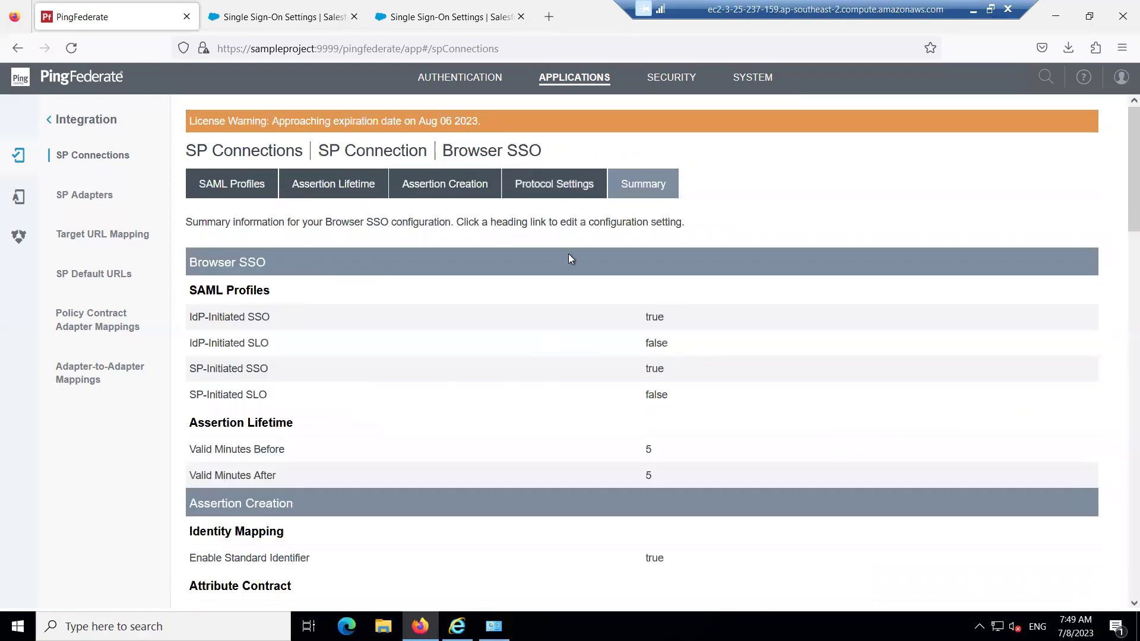
scroll(920, 375, "down", 10)
scroll(918, 375, "down", 10)
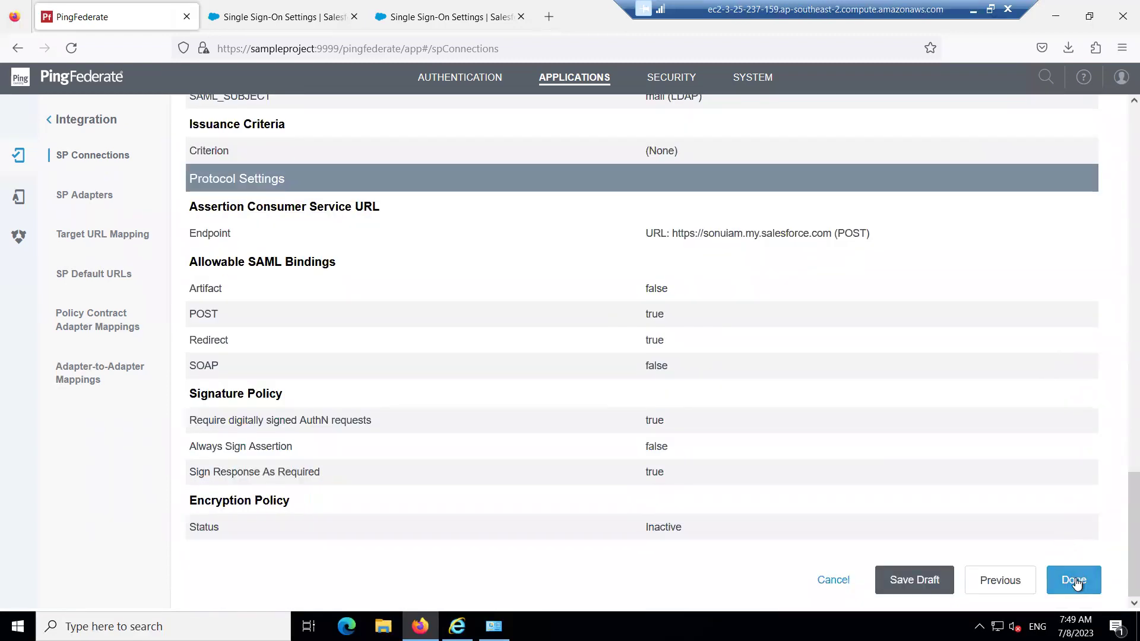
left_click(1075, 581)
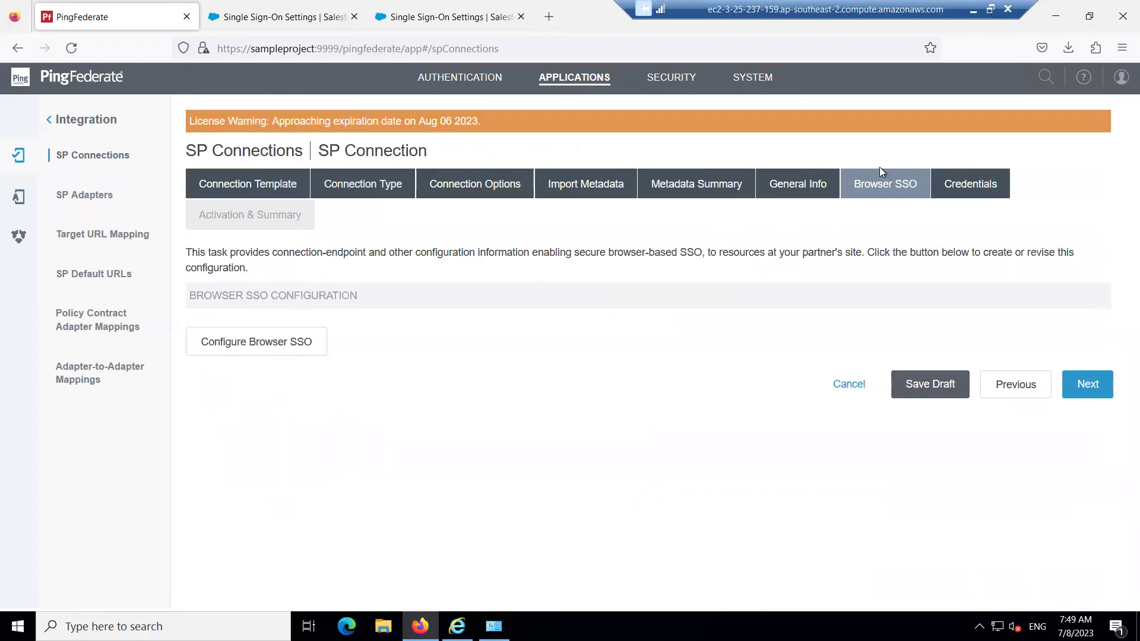
left_click(1106, 395)
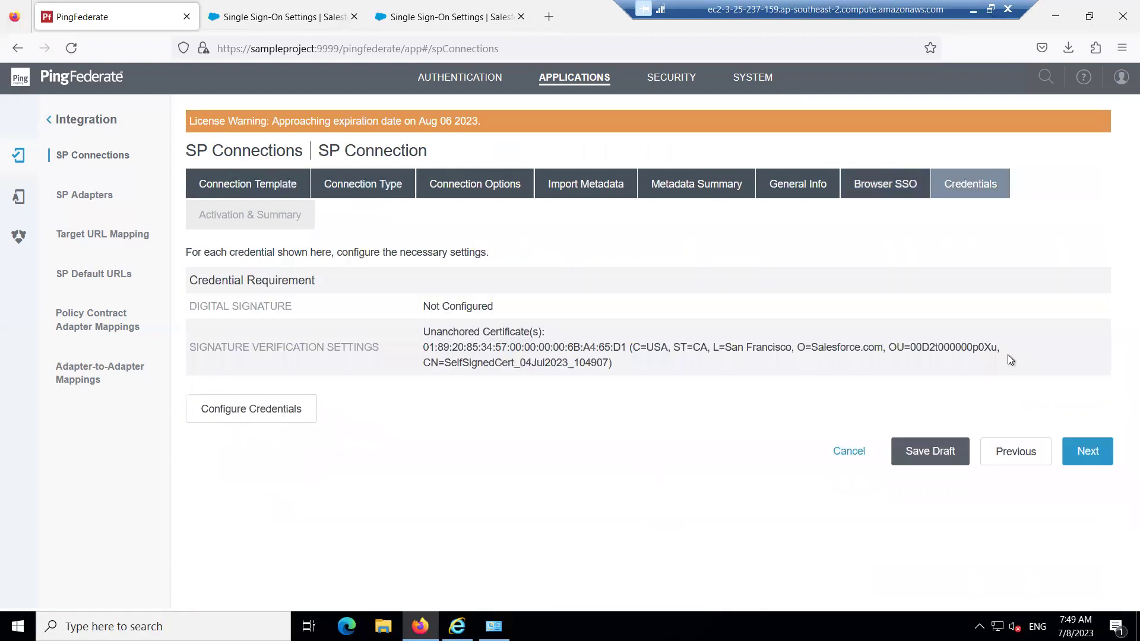
- Choose signing certificate 01:89:20:4B:A1:18 and include the certificate and raw key in KeyInfo
left_click(229, 417)
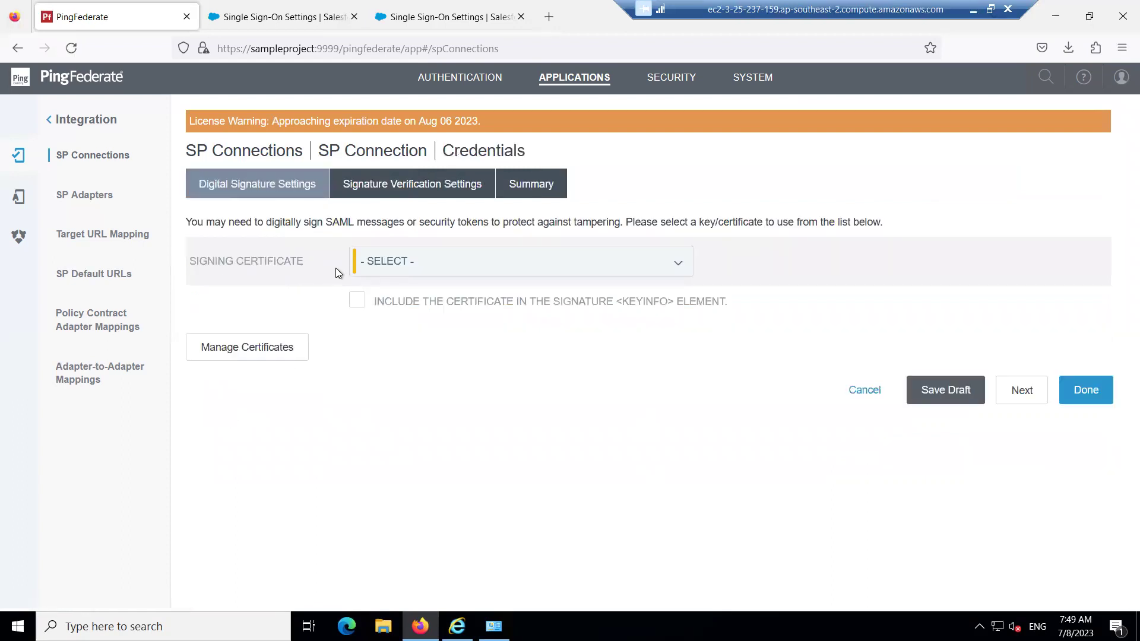
left_click(407, 267)
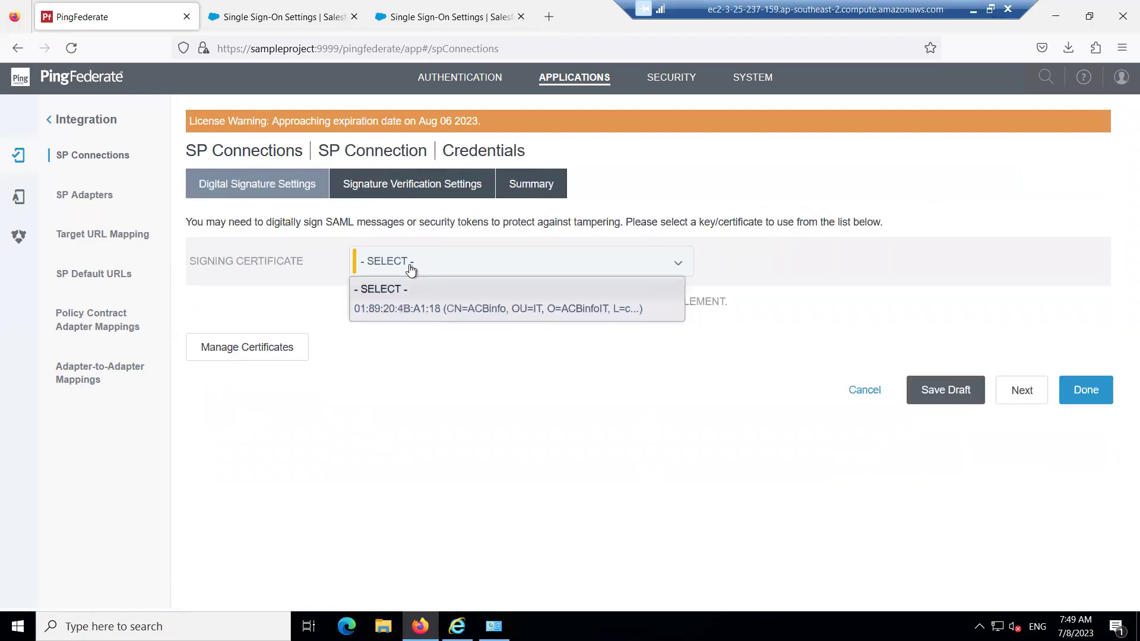
left_click(391, 312)
left_click(358, 303)
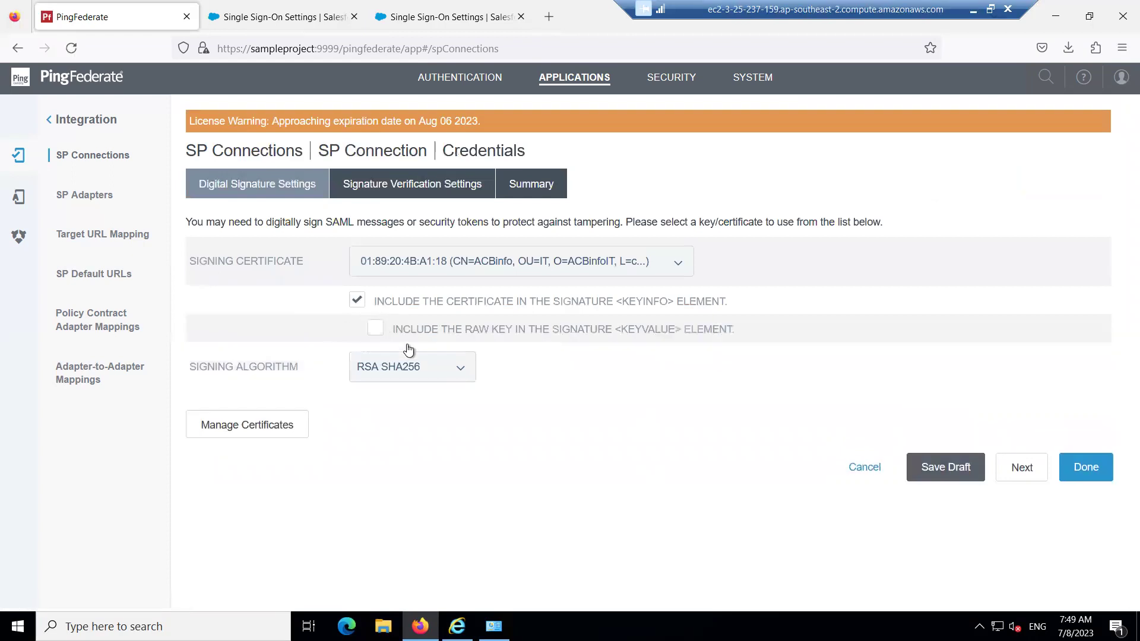
left_click(376, 328)
left_click(1065, 465)
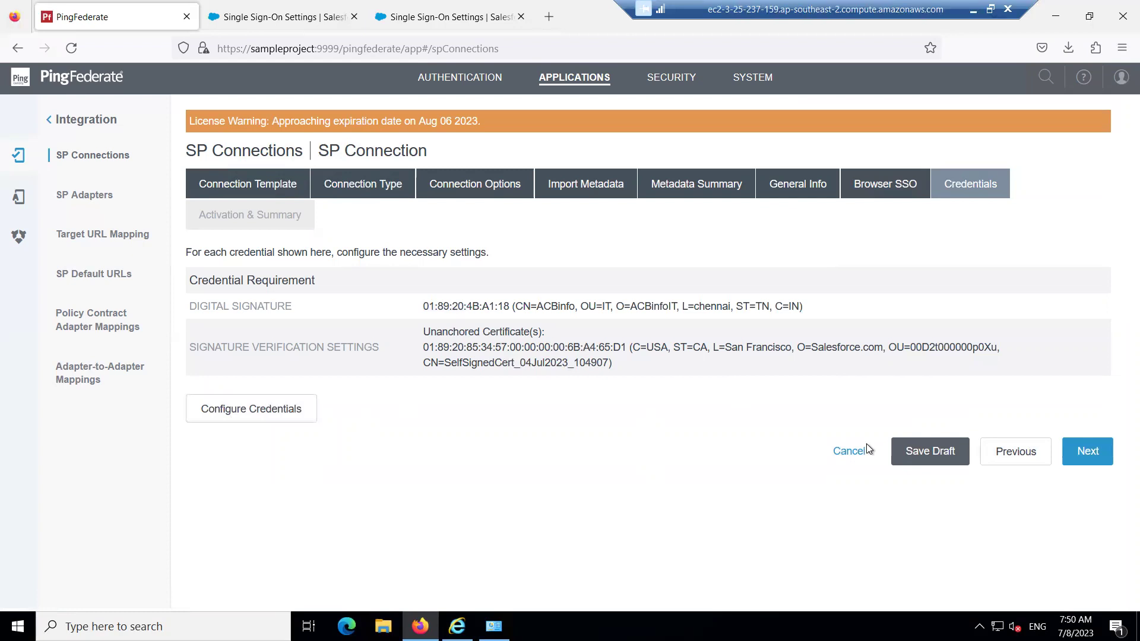
left_click(1088, 452)
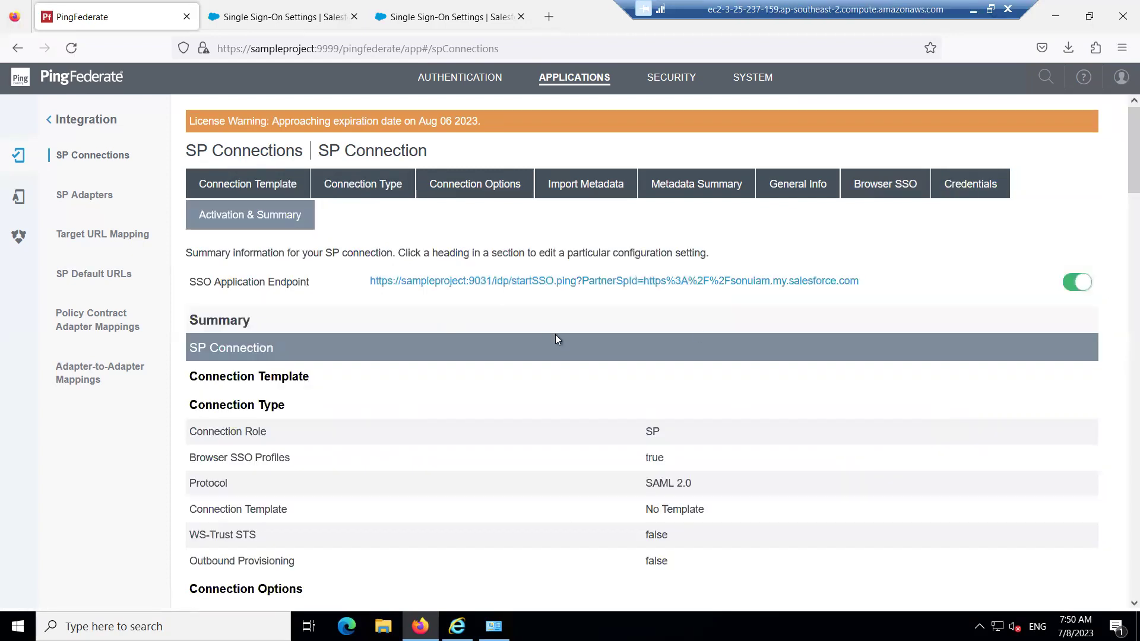
- Save the y.salesforce.com connection from the bottom of the Activation & Summary page
scroll(557, 340, "down", 20)
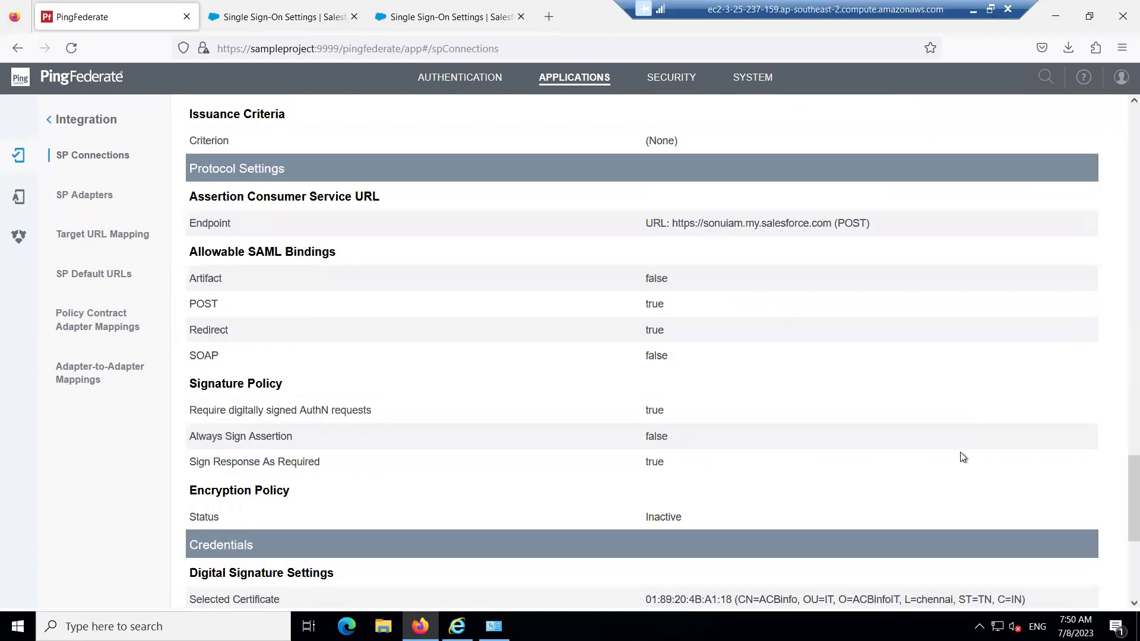
scroll(963, 456, "down", 5)
left_click(1082, 579)
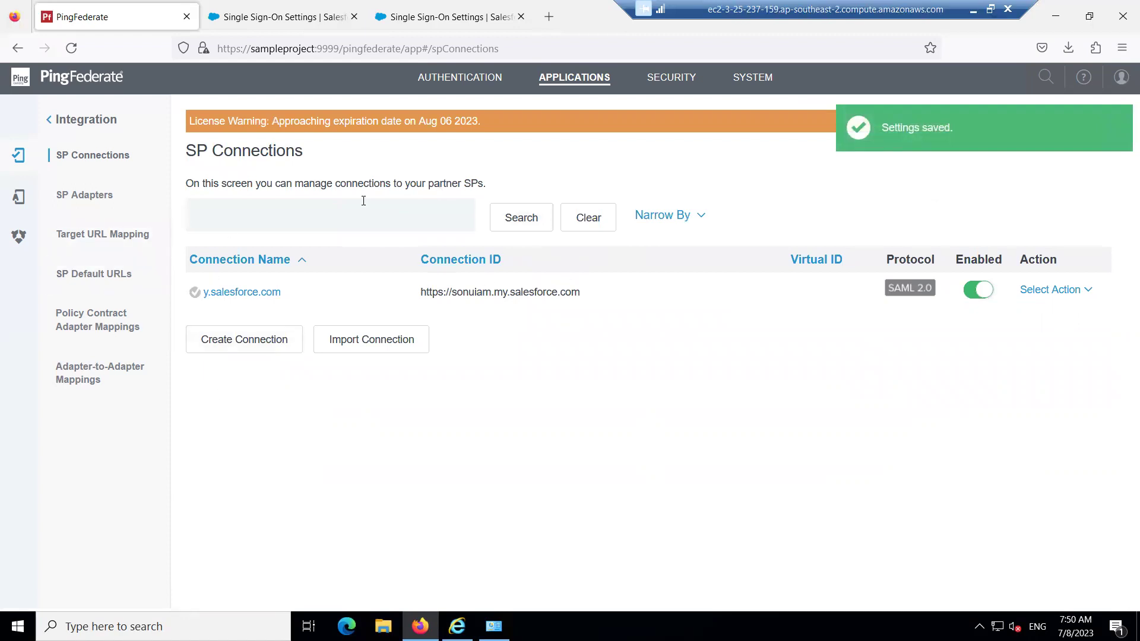
- Review the y.salesforce.com connection's Activation & Summary page, checking its SSO endpoint and enabled status
left_click(253, 293)
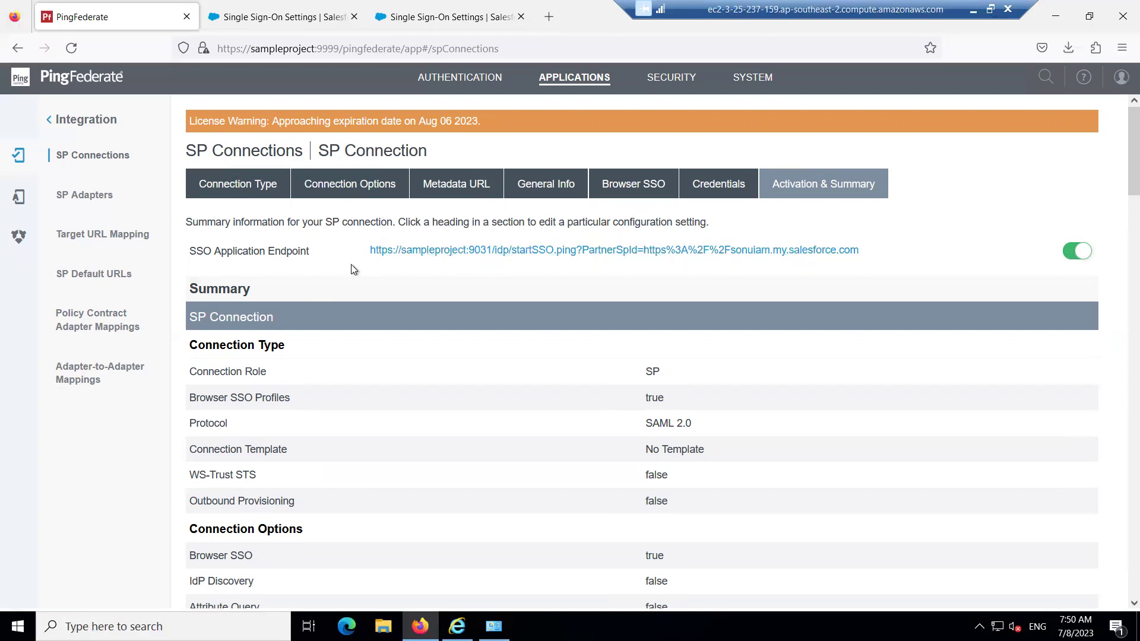
scroll(457, 370, "down", 5)
scroll(457, 371, "down", 4)
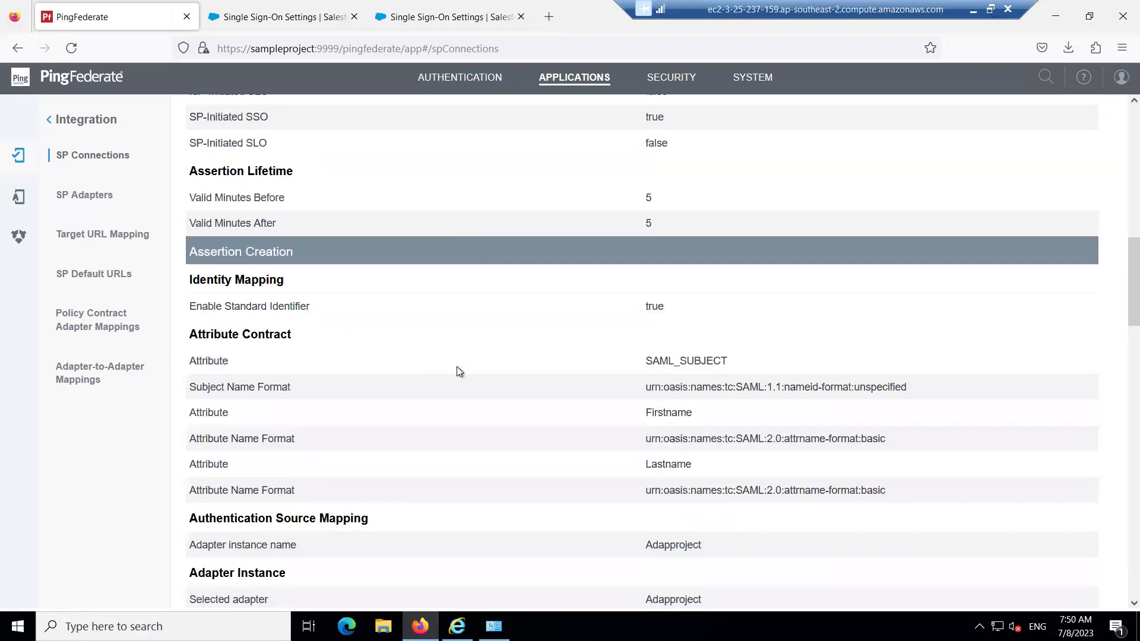
scroll(457, 371, "down", 4)
scroll(343, 468, "down", 3)
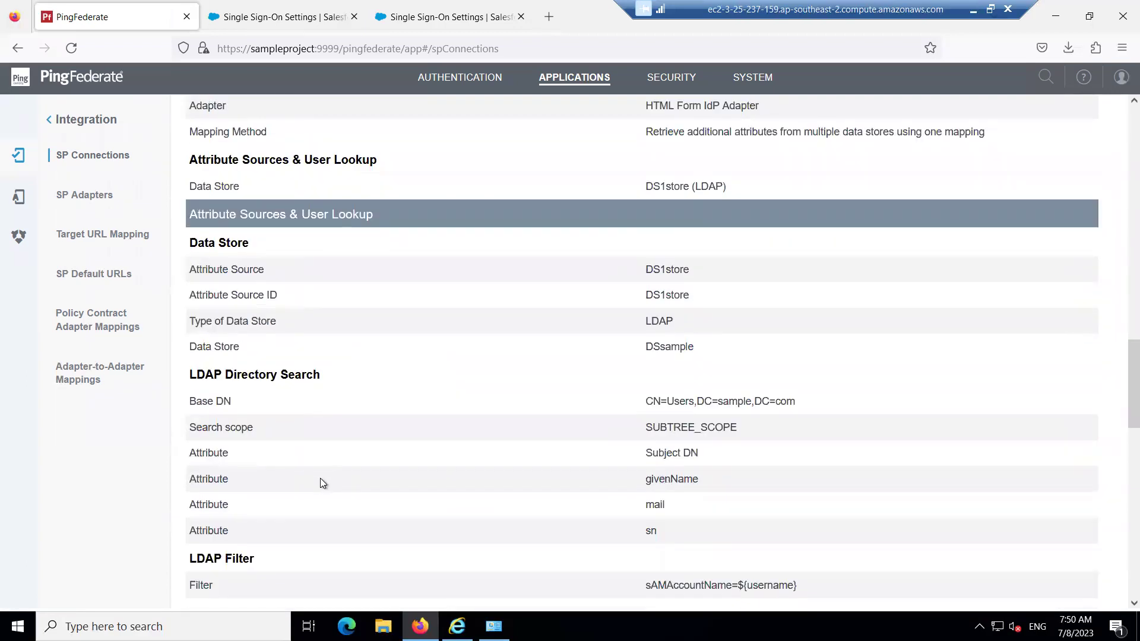
scroll(439, 409, "down", 5)
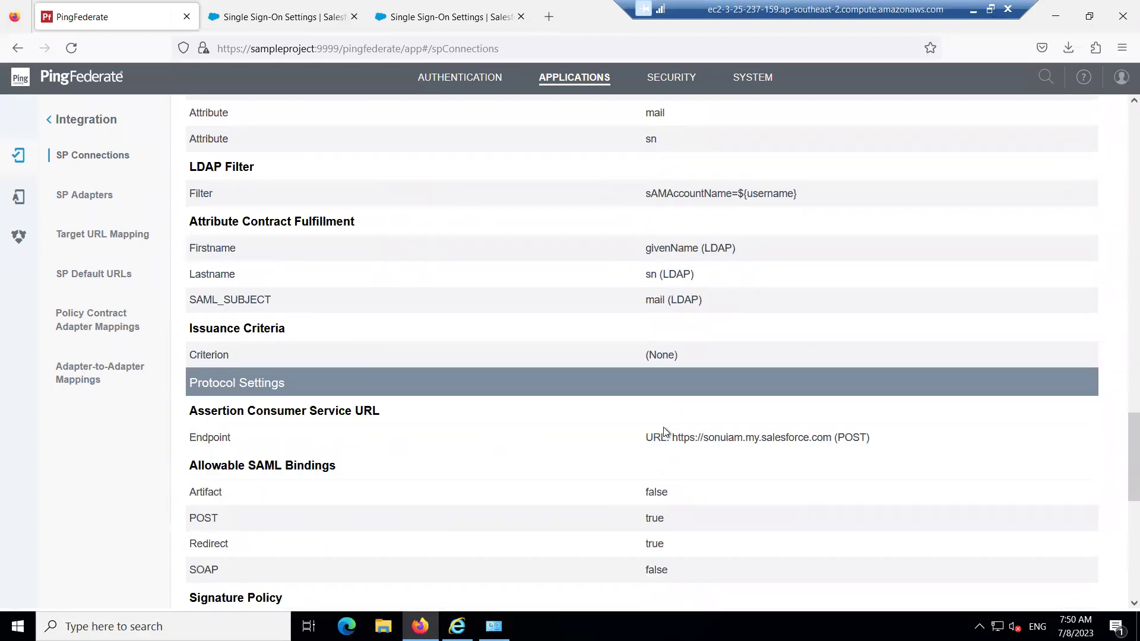
scroll(695, 426, "up", 10)
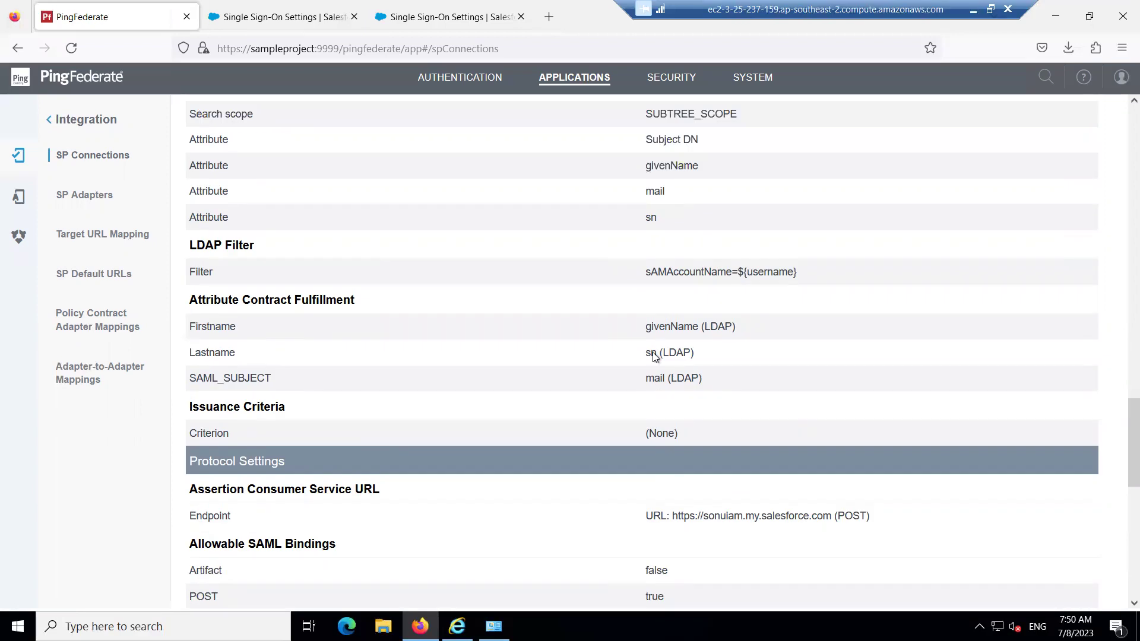
scroll(707, 299, "up", 7)
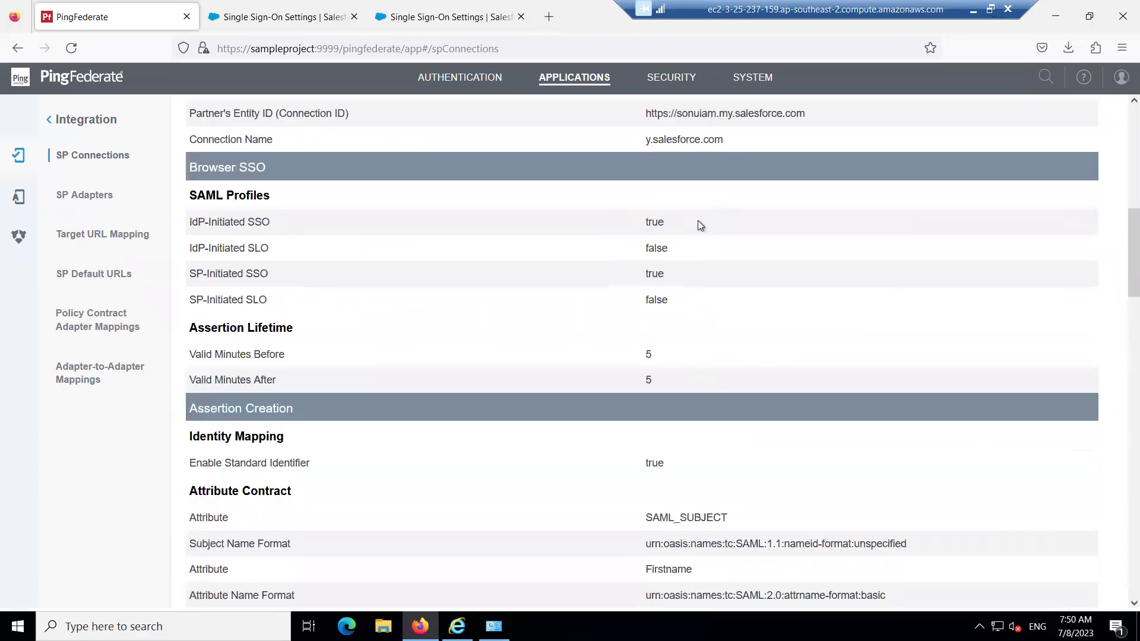
scroll(700, 224, "up", 2)
scroll(685, 395, "up", 6)
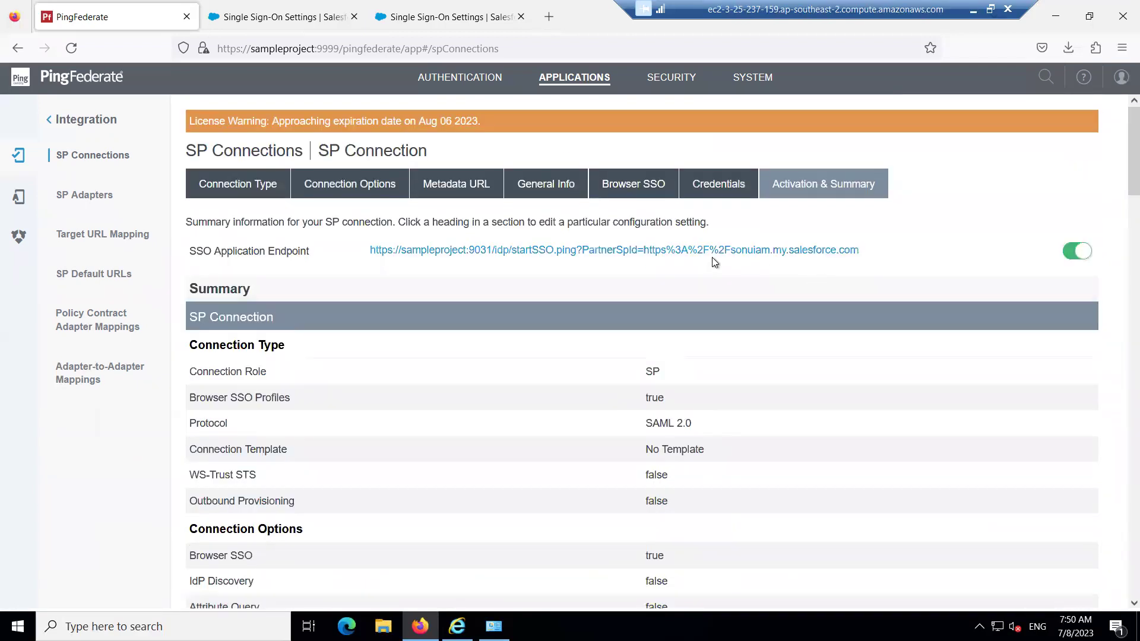